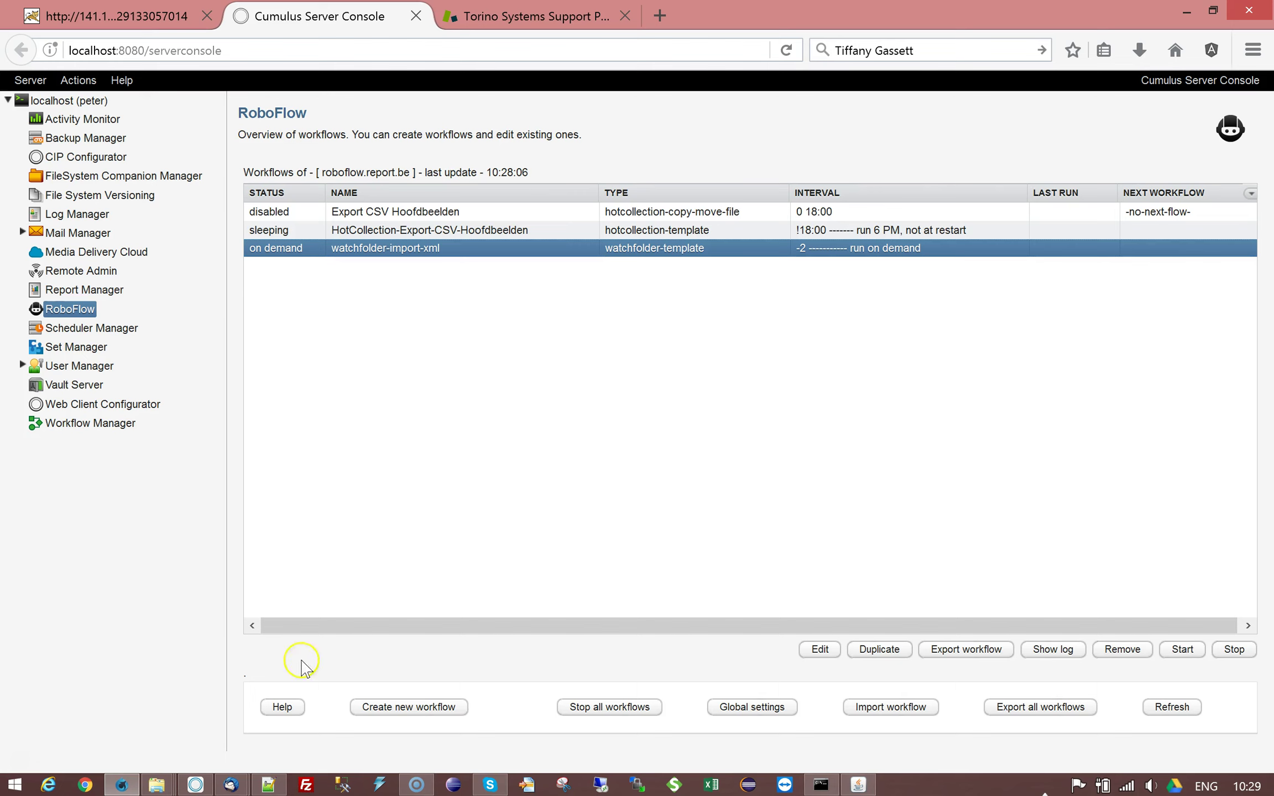
# - Open smiley_blush - Copy.jpg.xml from the C:\Temp\smiley folder in Notepad++ and examine its notes and keywords tags
pyautogui.click(156, 785)
pyautogui.click(313, 749)
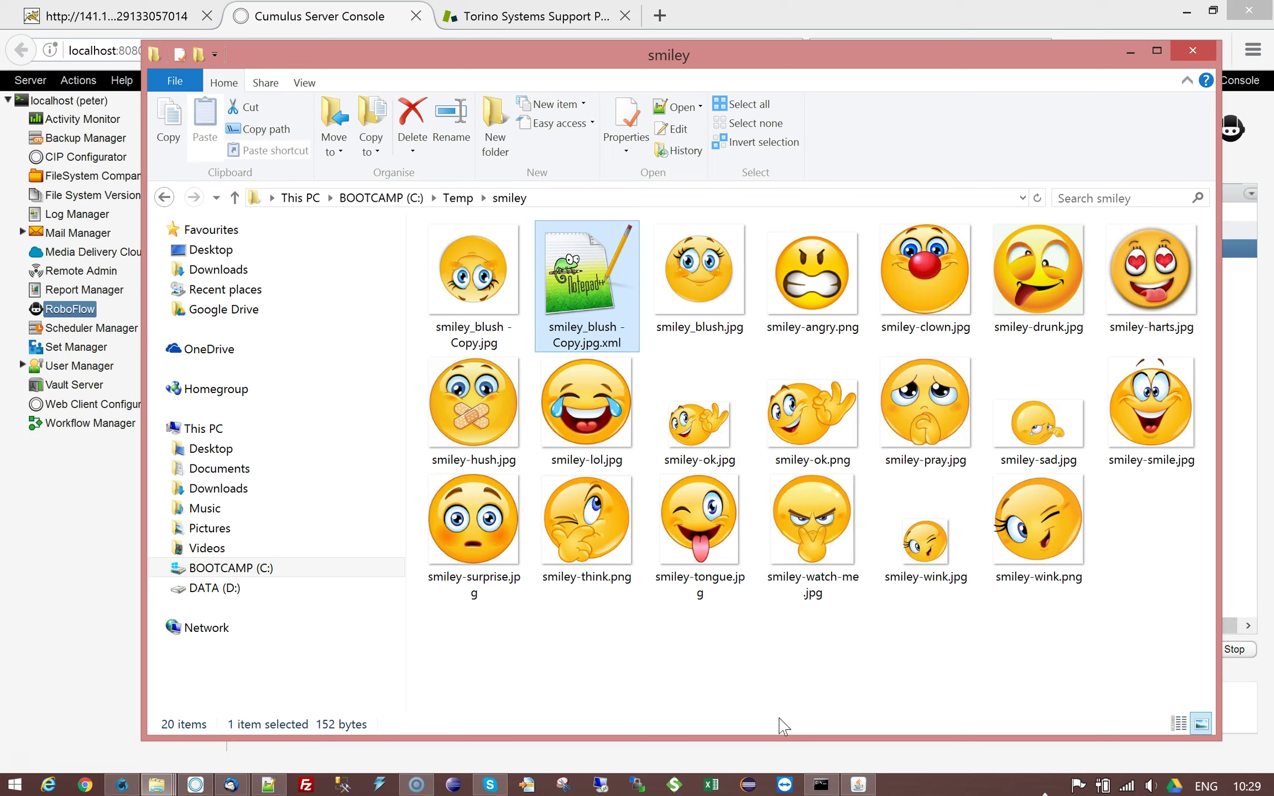
pyautogui.click(569, 252)
pyautogui.doubleClick(576, 298)
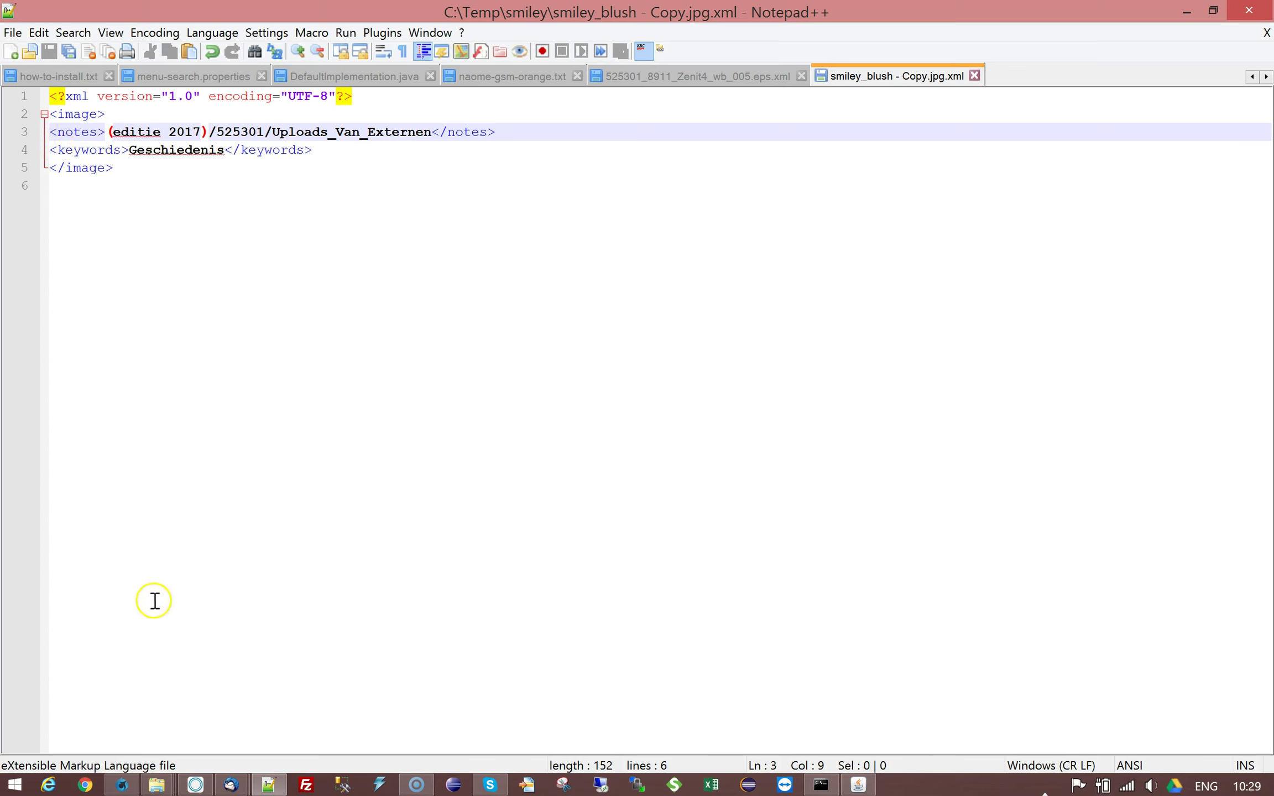
pyautogui.doubleClick(80, 134)
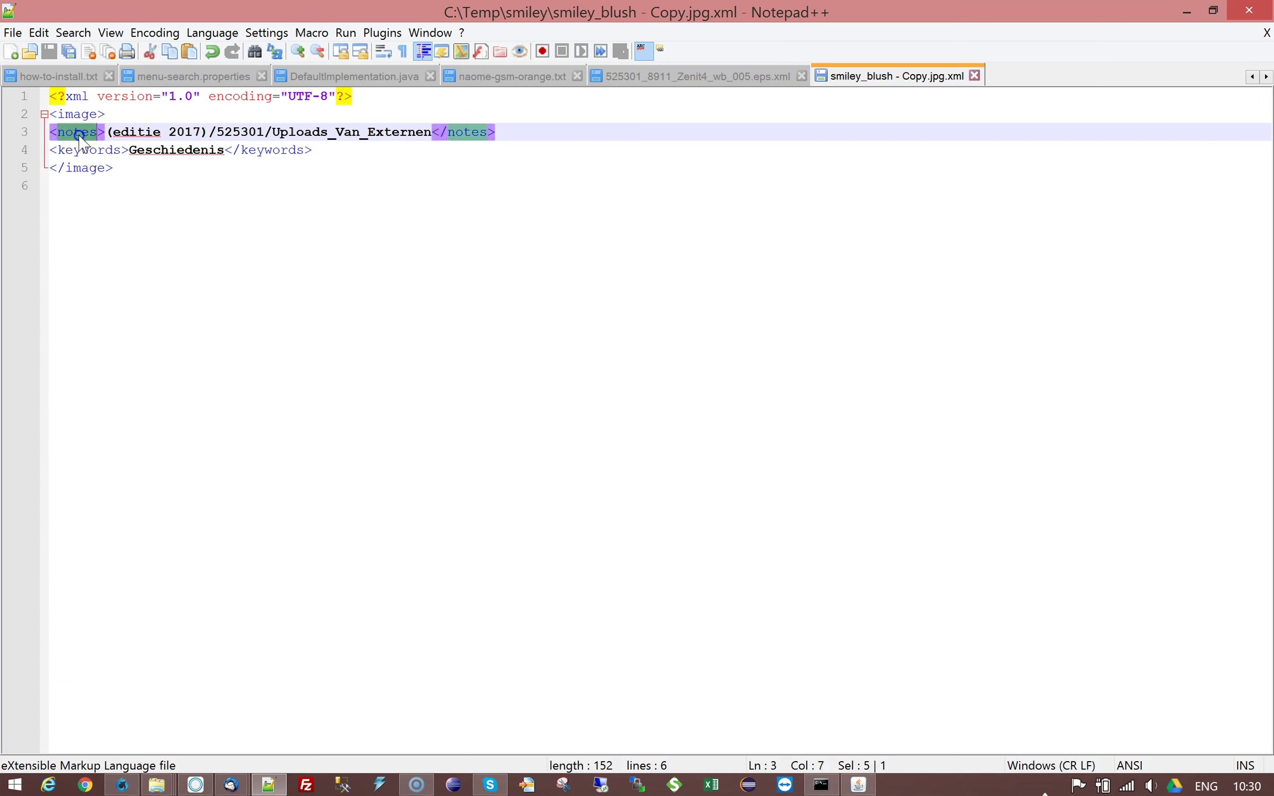
pyautogui.doubleClick(80, 149)
pyautogui.click(290, 285)
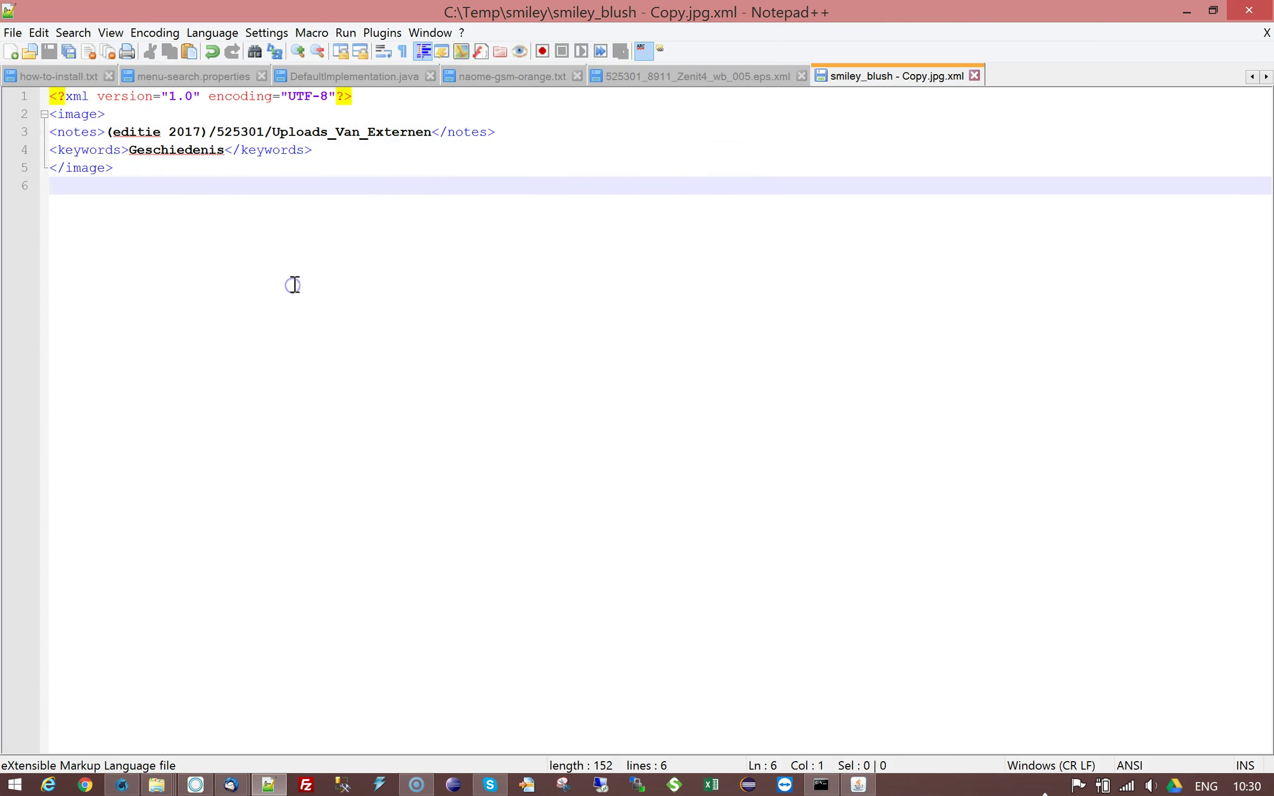
pyautogui.click(1187, 11)
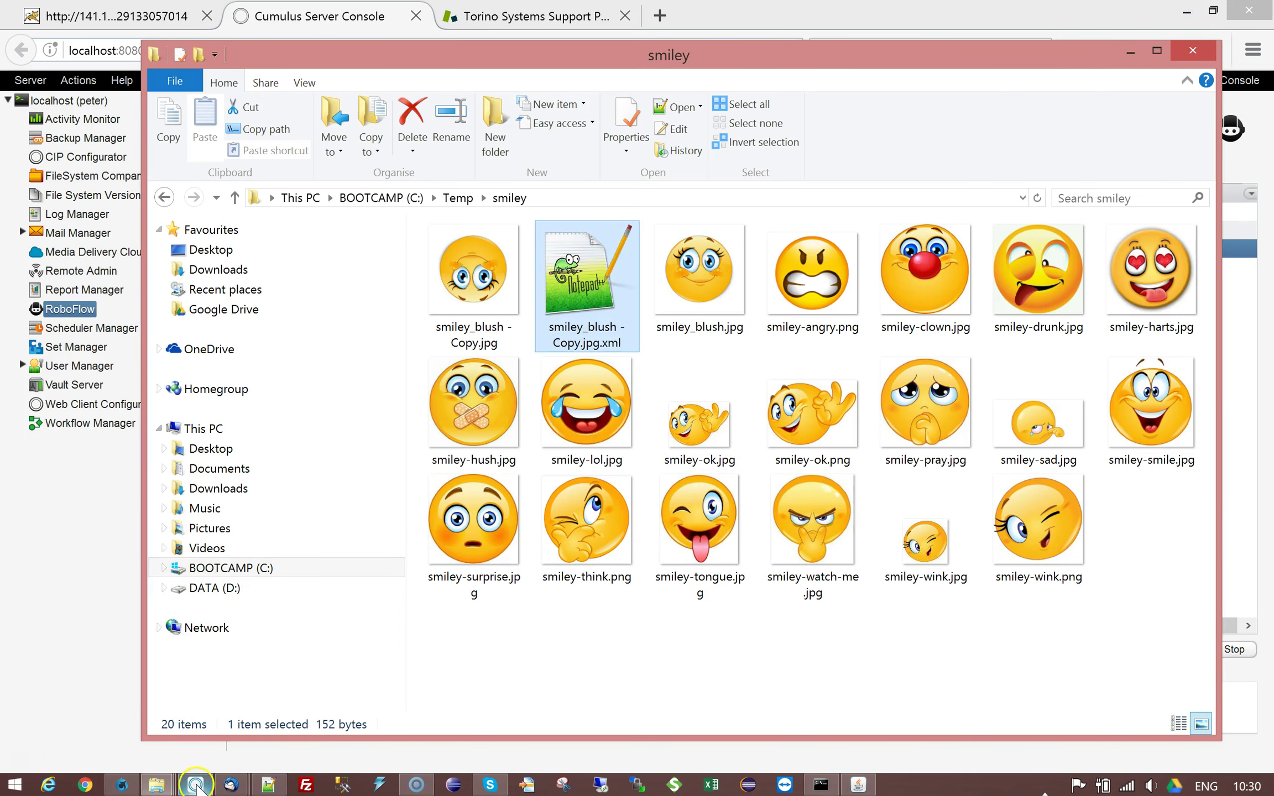
# - Switch to the Cumulus Server Console and start the on-demand workflow watchfolder-import-xml
pyautogui.moveTo(195, 787)
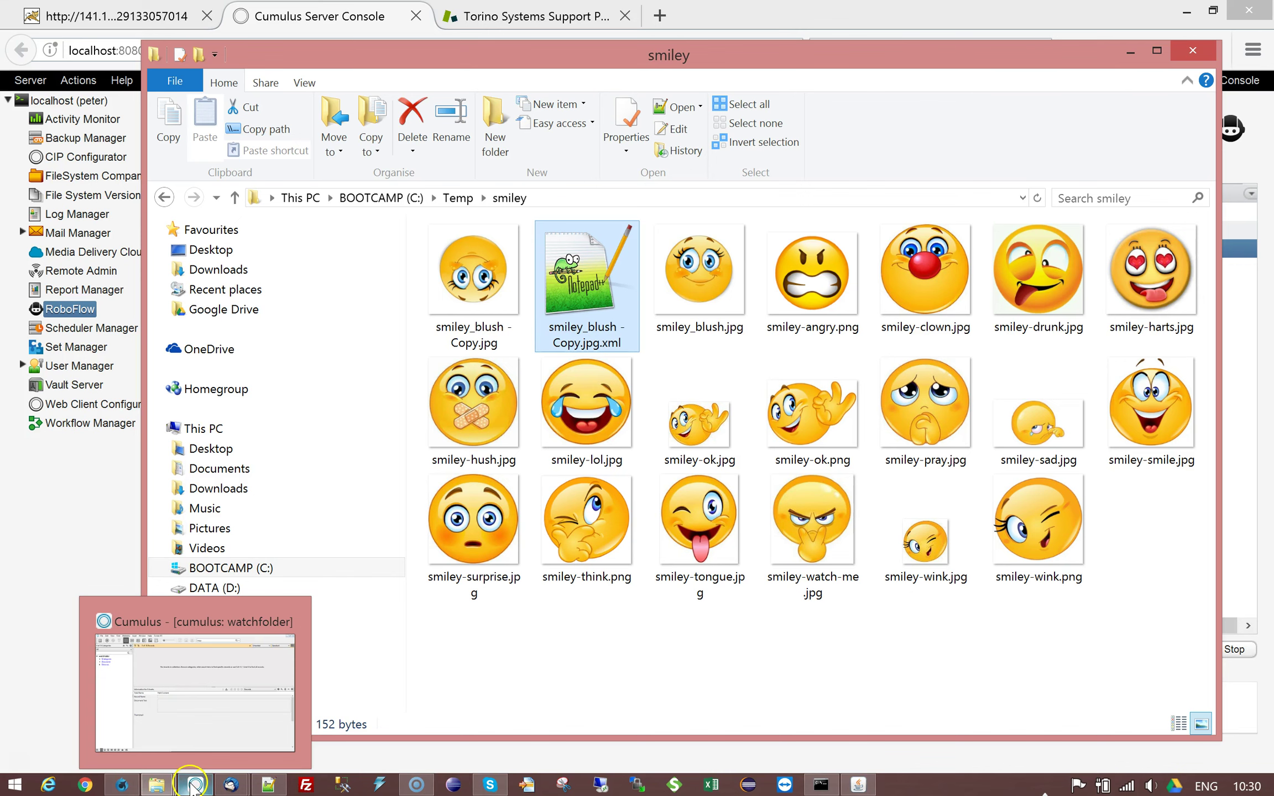
pyautogui.click(105, 649)
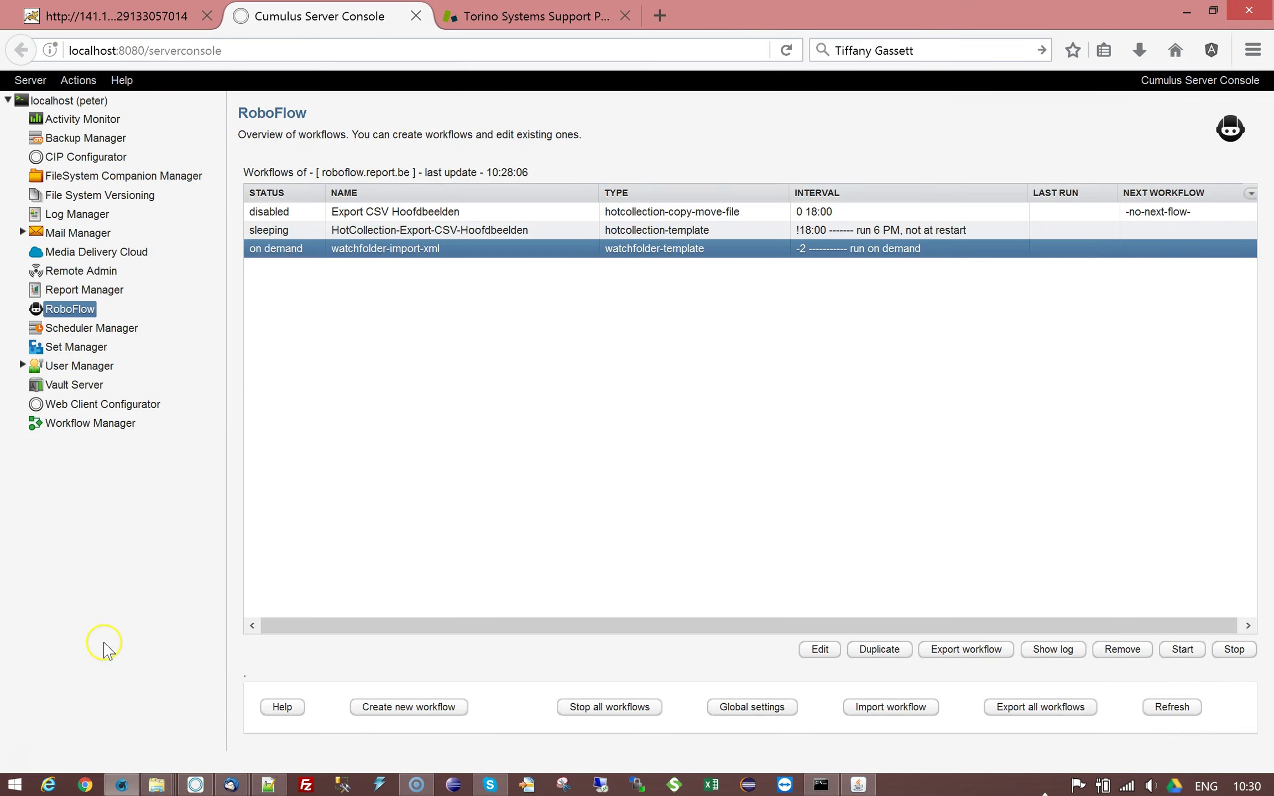
pyautogui.click(1195, 652)
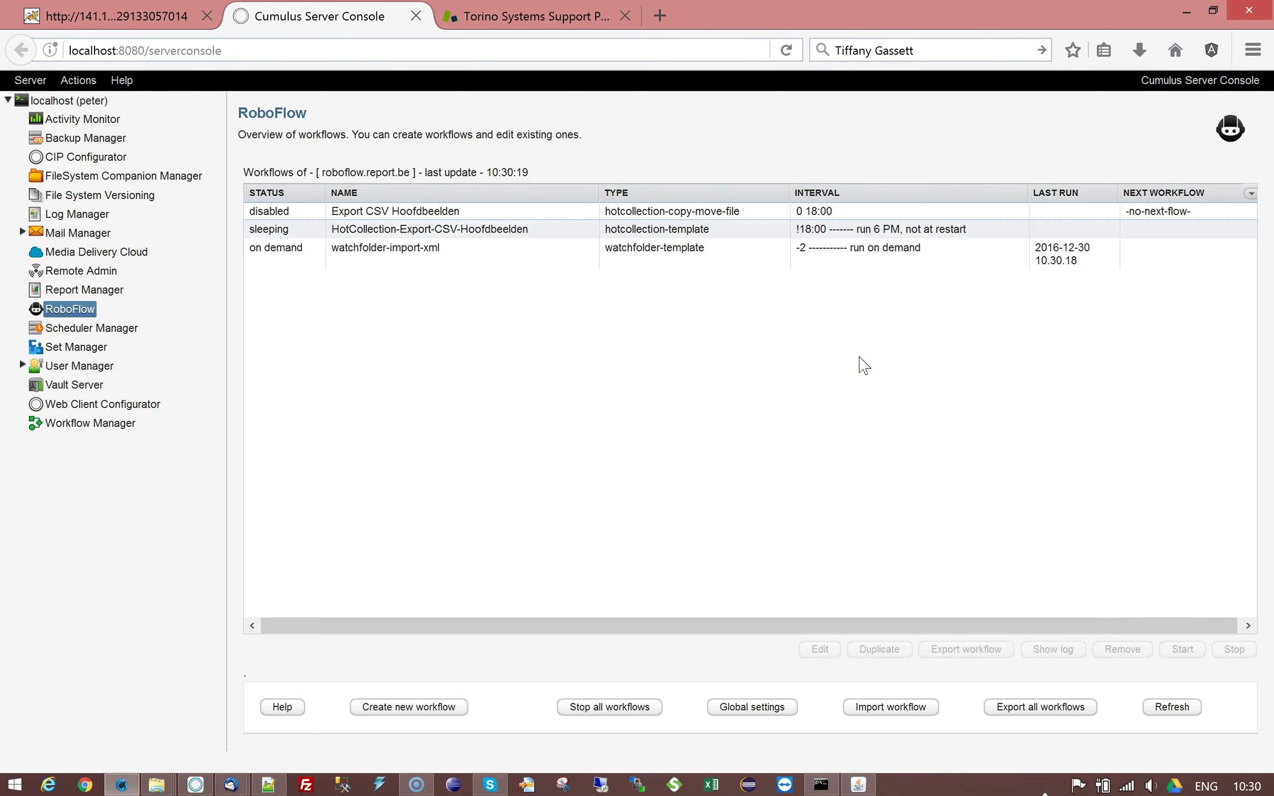
# - Show the log of the watchfolder-import-xml workflow and examine the entries for the processed file, its notes and its keywords
pyautogui.click(412, 250)
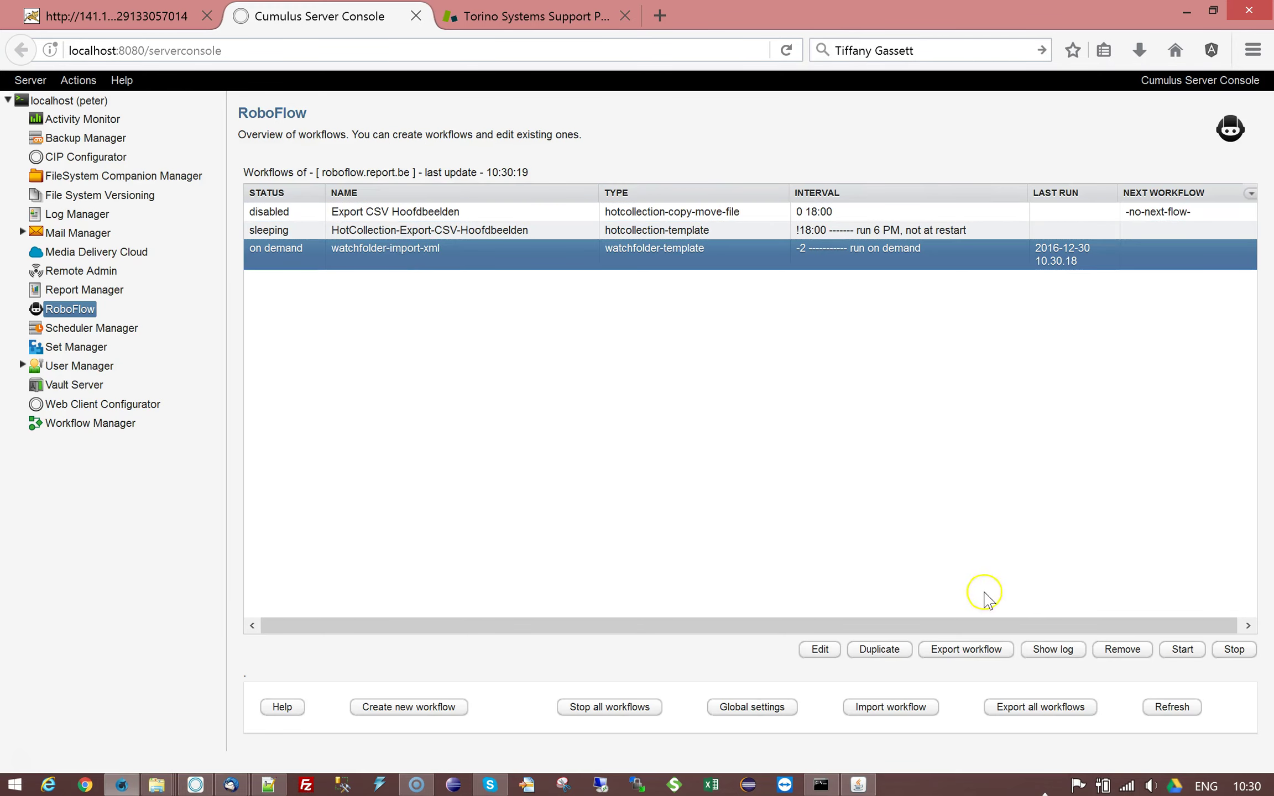
pyautogui.click(1052, 649)
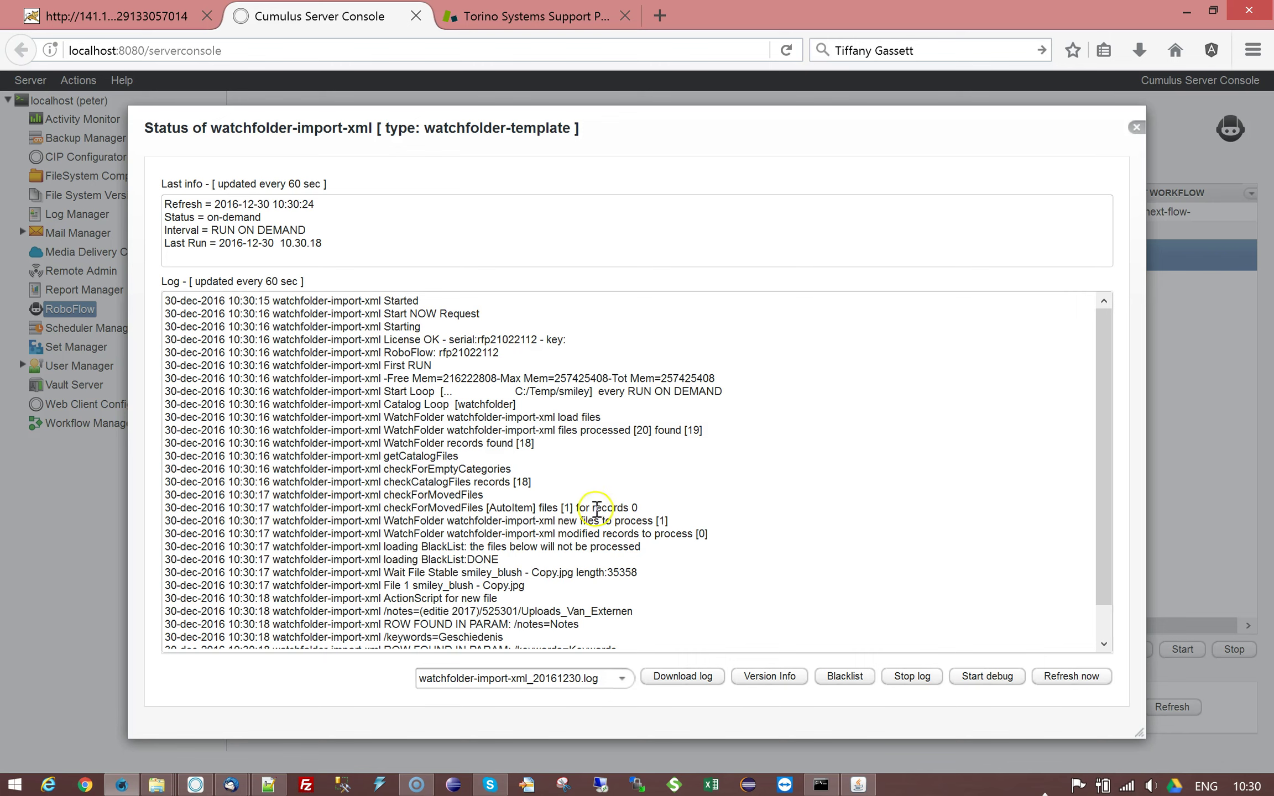
pyautogui.scroll(-1, 1100, 439)
pyautogui.scroll(-1, 1101, 440)
pyautogui.moveTo(382, 552); pyautogui.dragTo(533, 556)
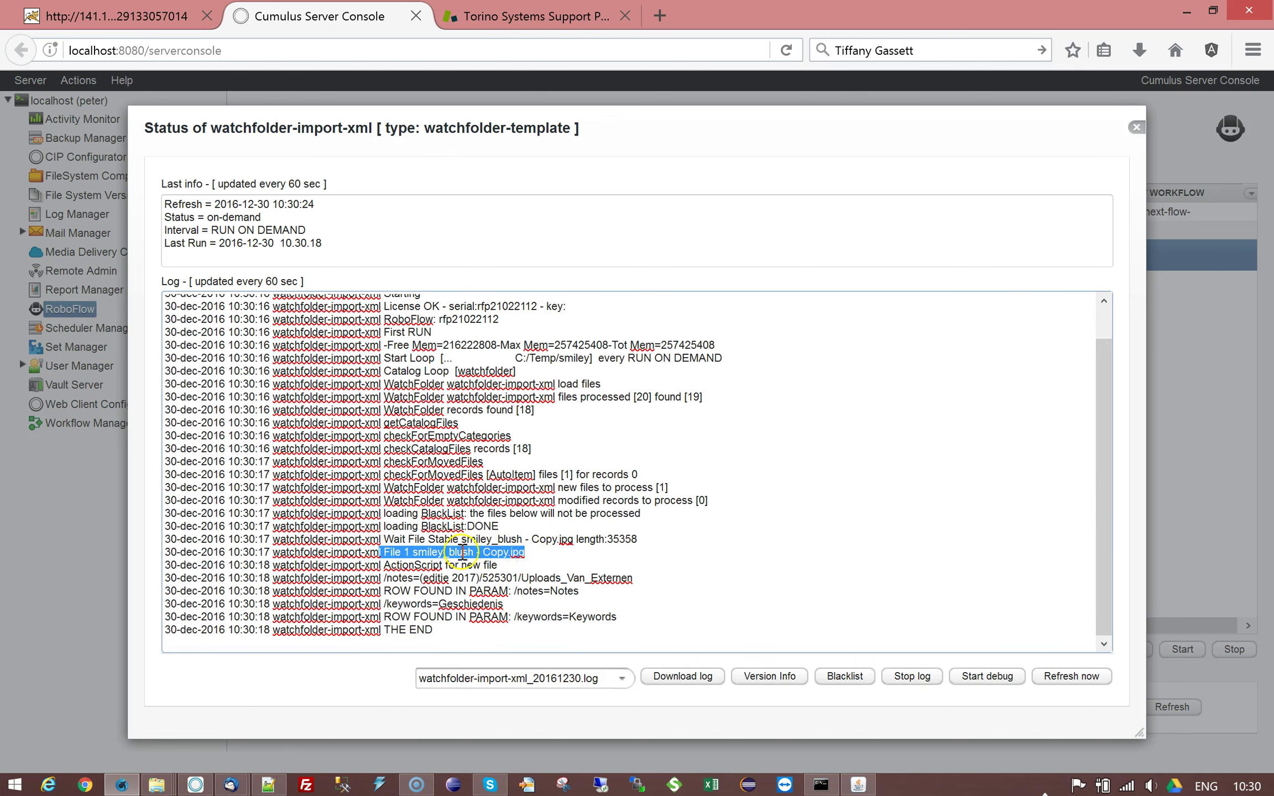
pyautogui.click(484, 552)
pyautogui.moveTo(533, 551); pyautogui.dragTo(417, 553)
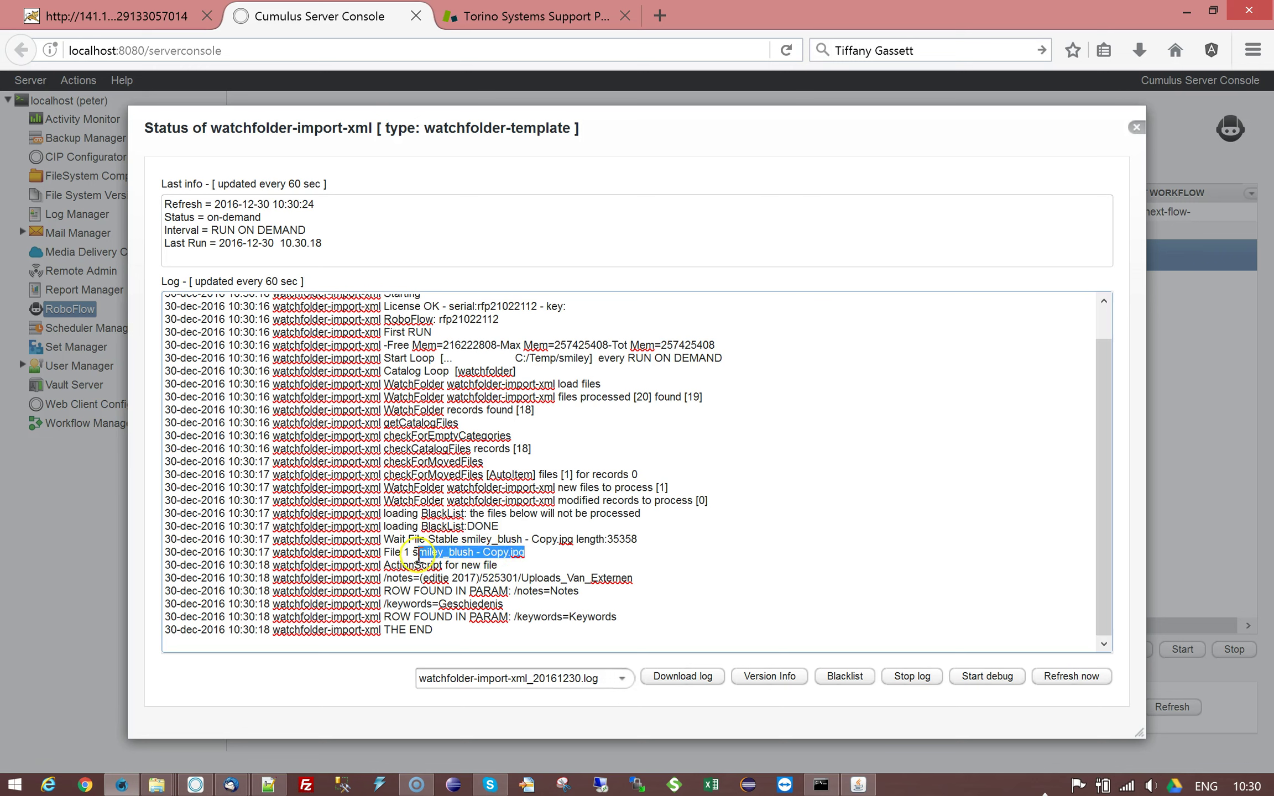
pyautogui.click(501, 551)
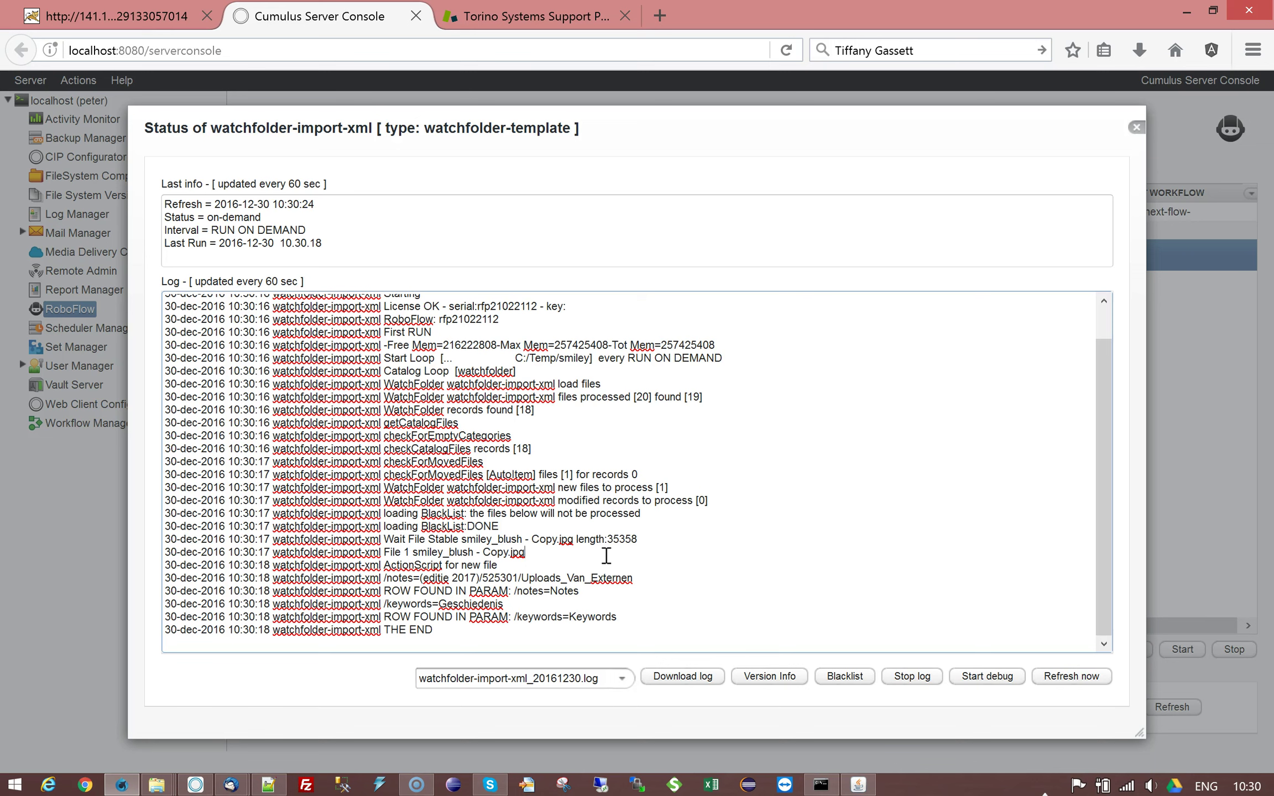
pyautogui.moveTo(499, 565); pyautogui.dragTo(385, 565)
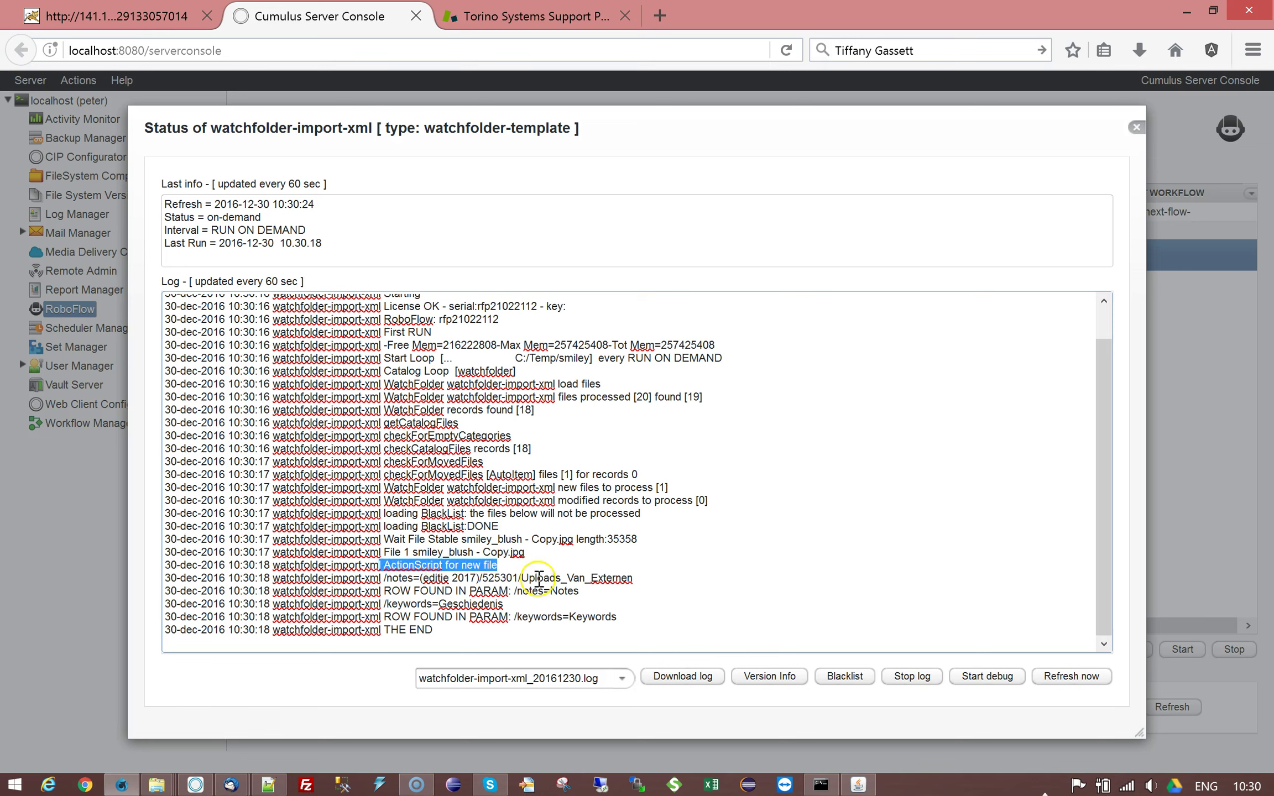
pyautogui.click(532, 578)
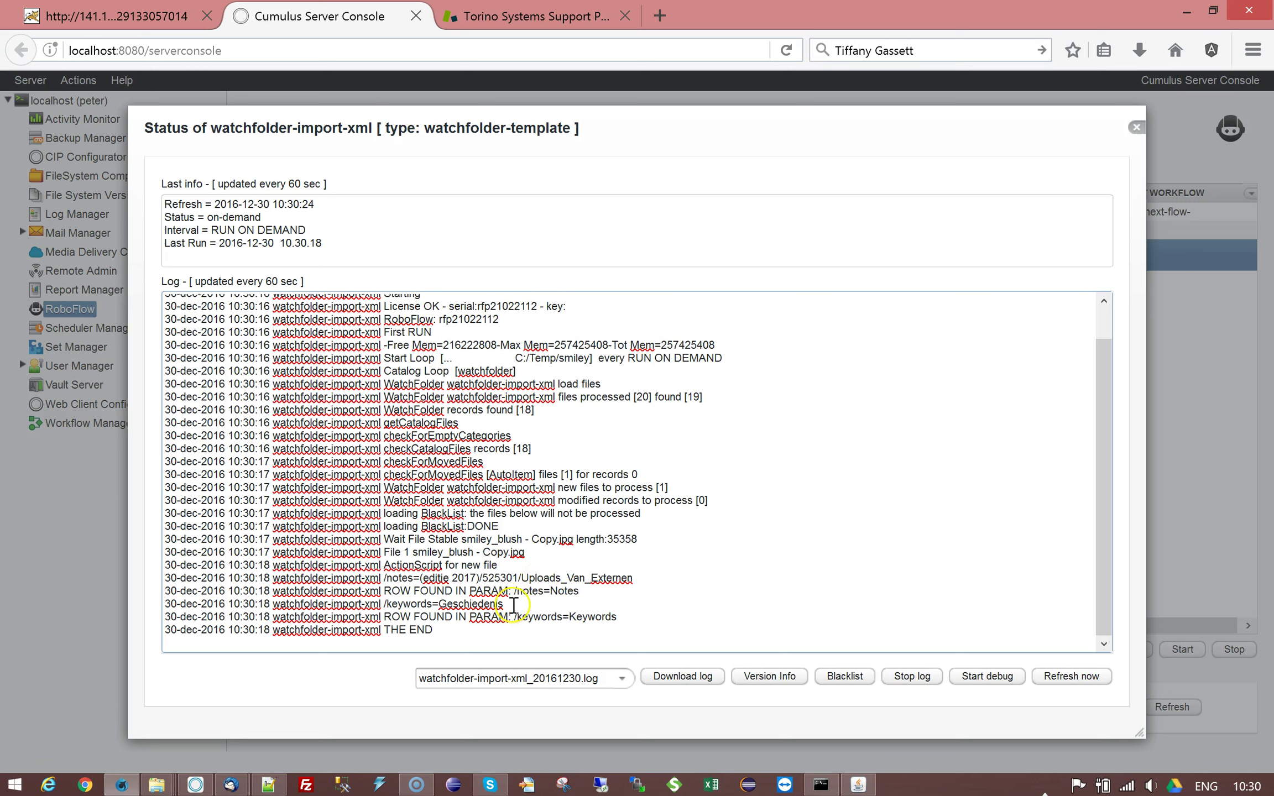
pyautogui.moveTo(383, 581); pyautogui.dragTo(681, 614)
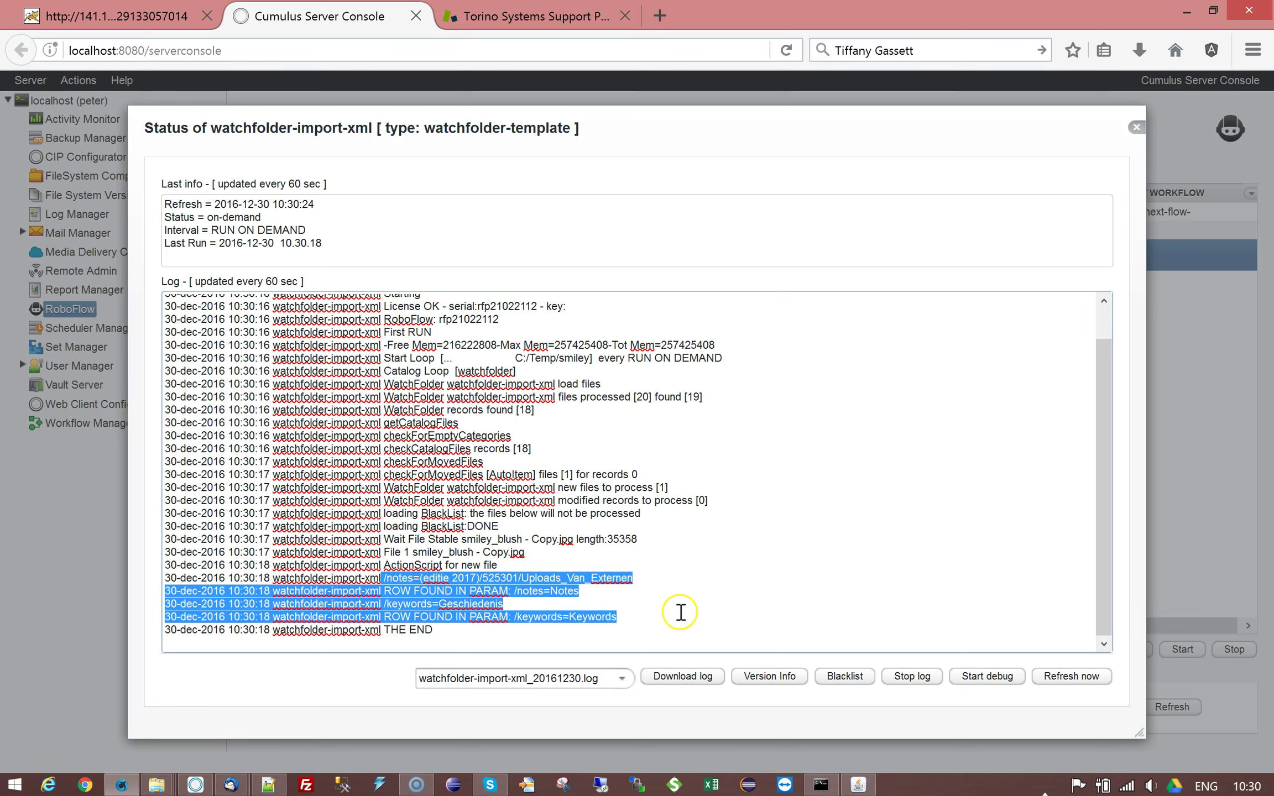
# - Switch to the Cumulus client, search the watchfolder catalog for "copy" and examine the record's Notes and Keywords fields
pyautogui.click(196, 785)
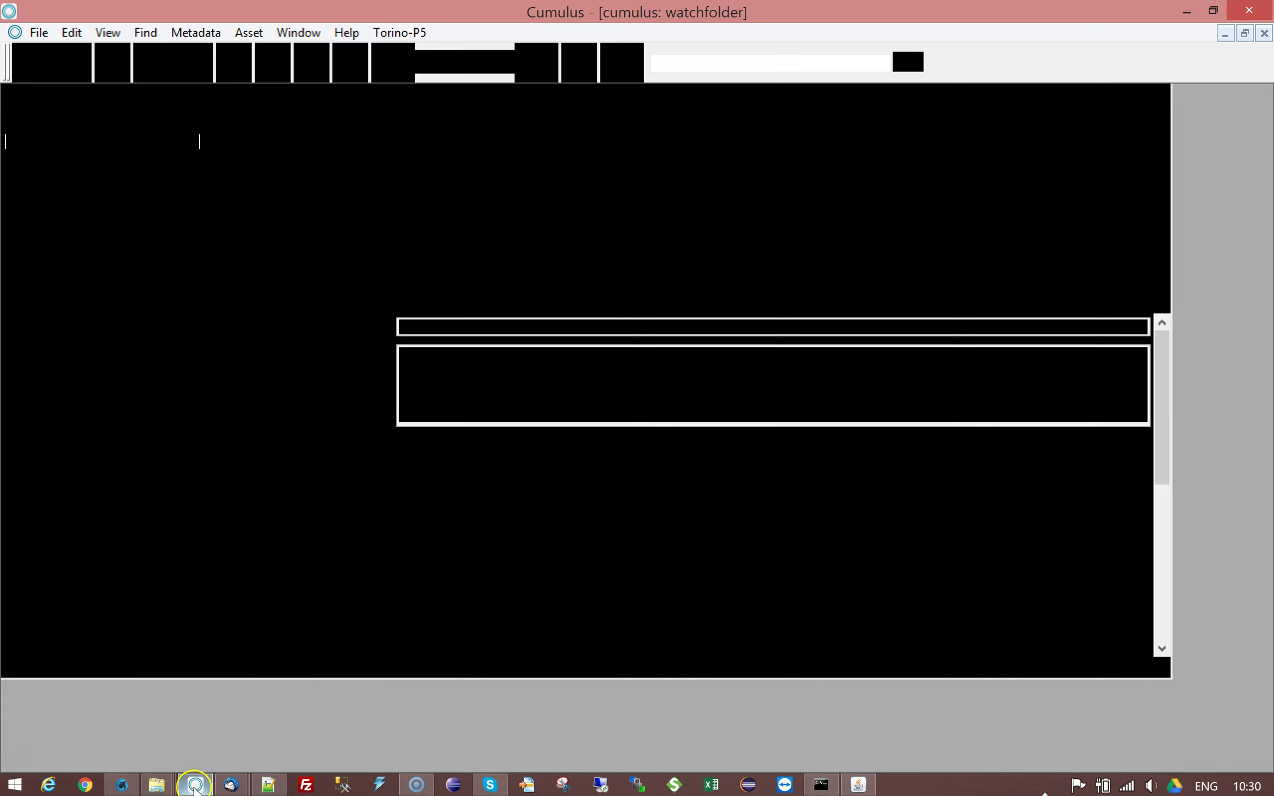
pyautogui.click(755, 57)
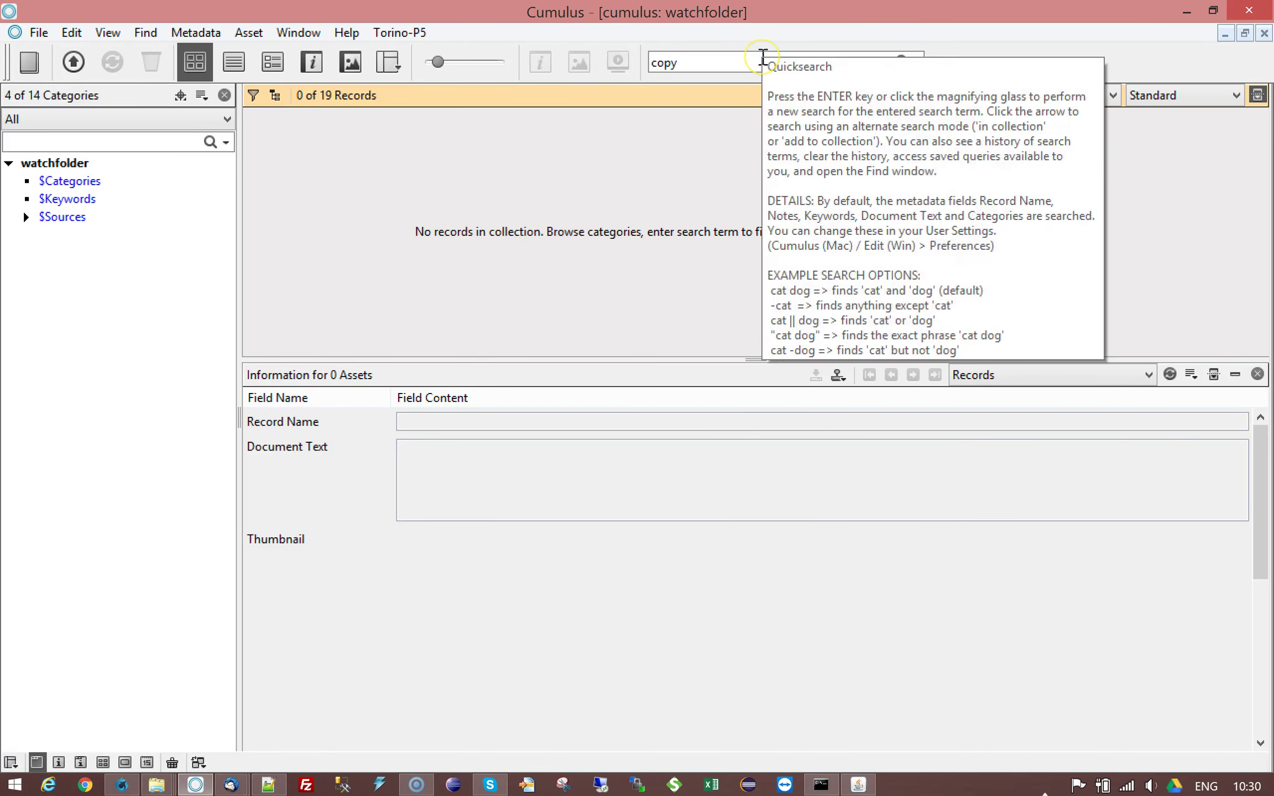
pyautogui.press('Return')
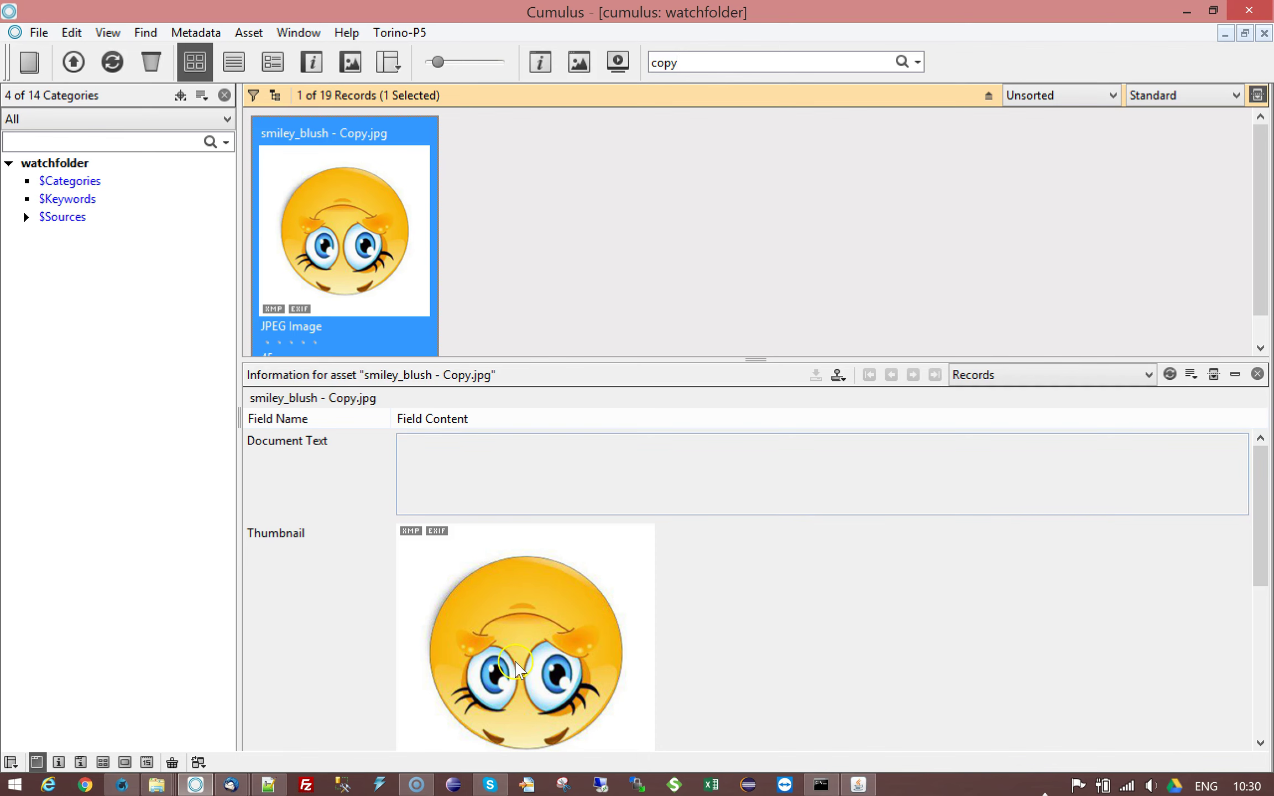
pyautogui.moveTo(1260, 506); pyautogui.dragTo(1263, 622)
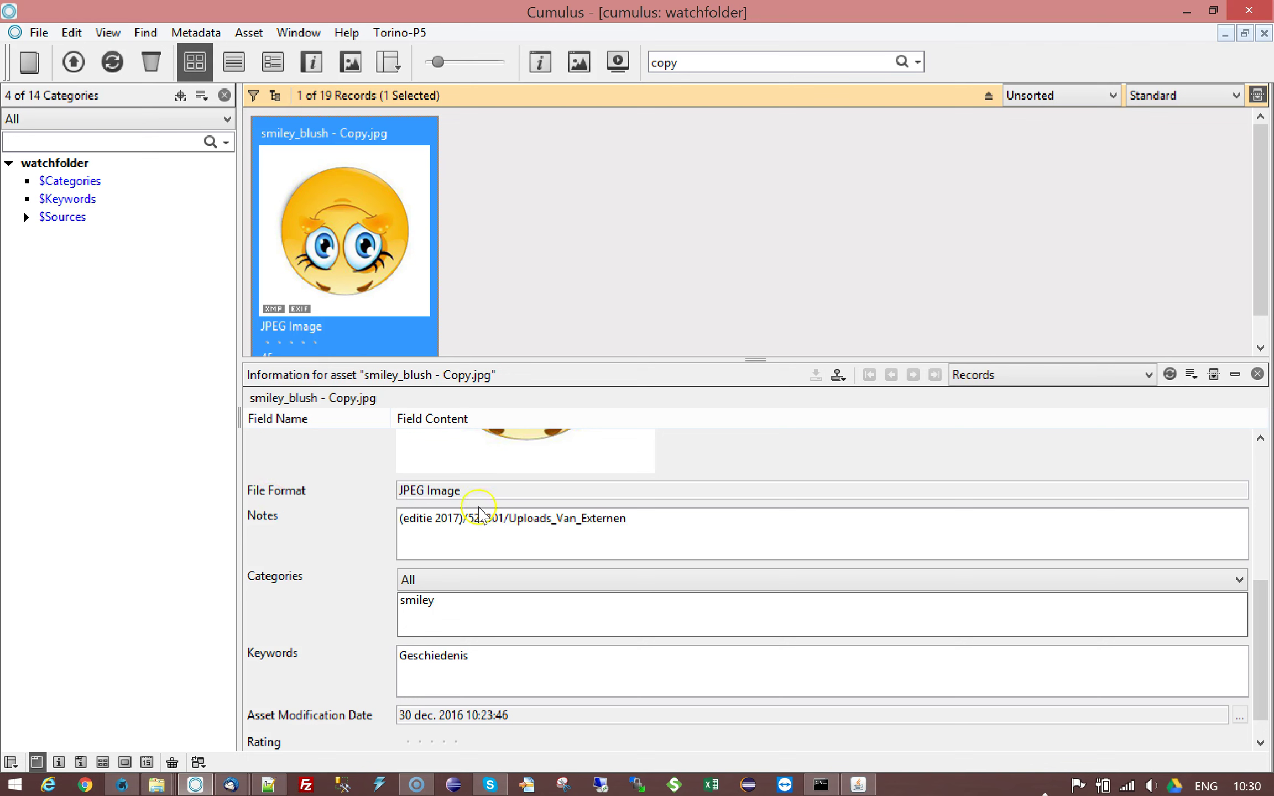
pyautogui.moveTo(638, 512); pyautogui.dragTo(364, 546)
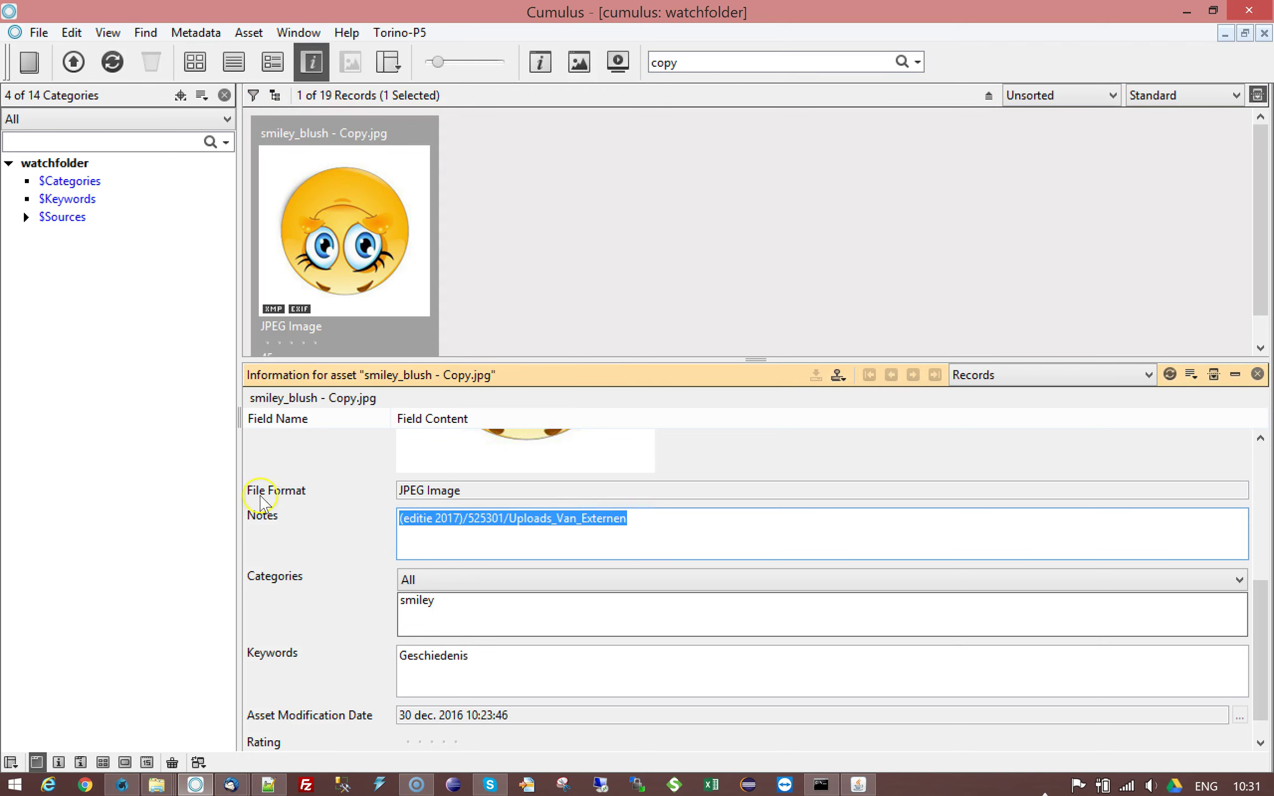
pyautogui.moveTo(487, 655); pyautogui.dragTo(407, 653)
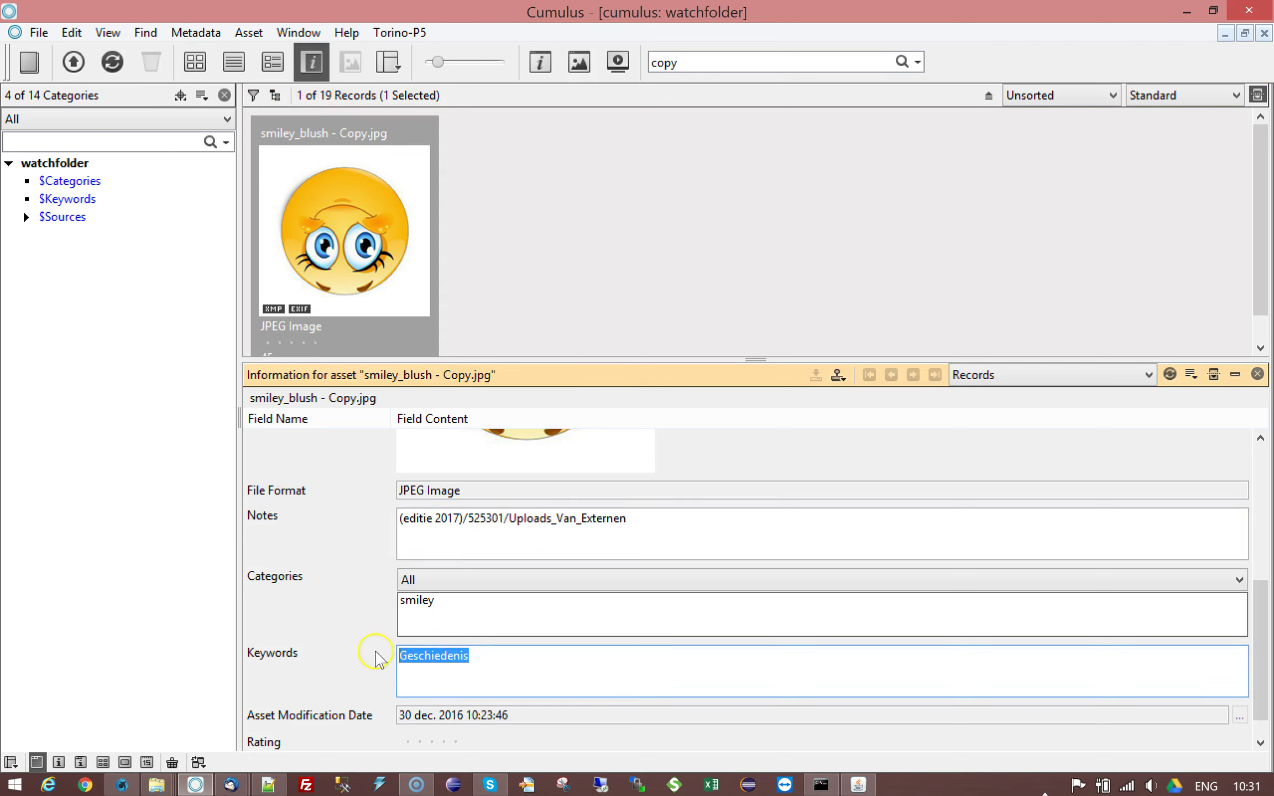
pyautogui.click(482, 679)
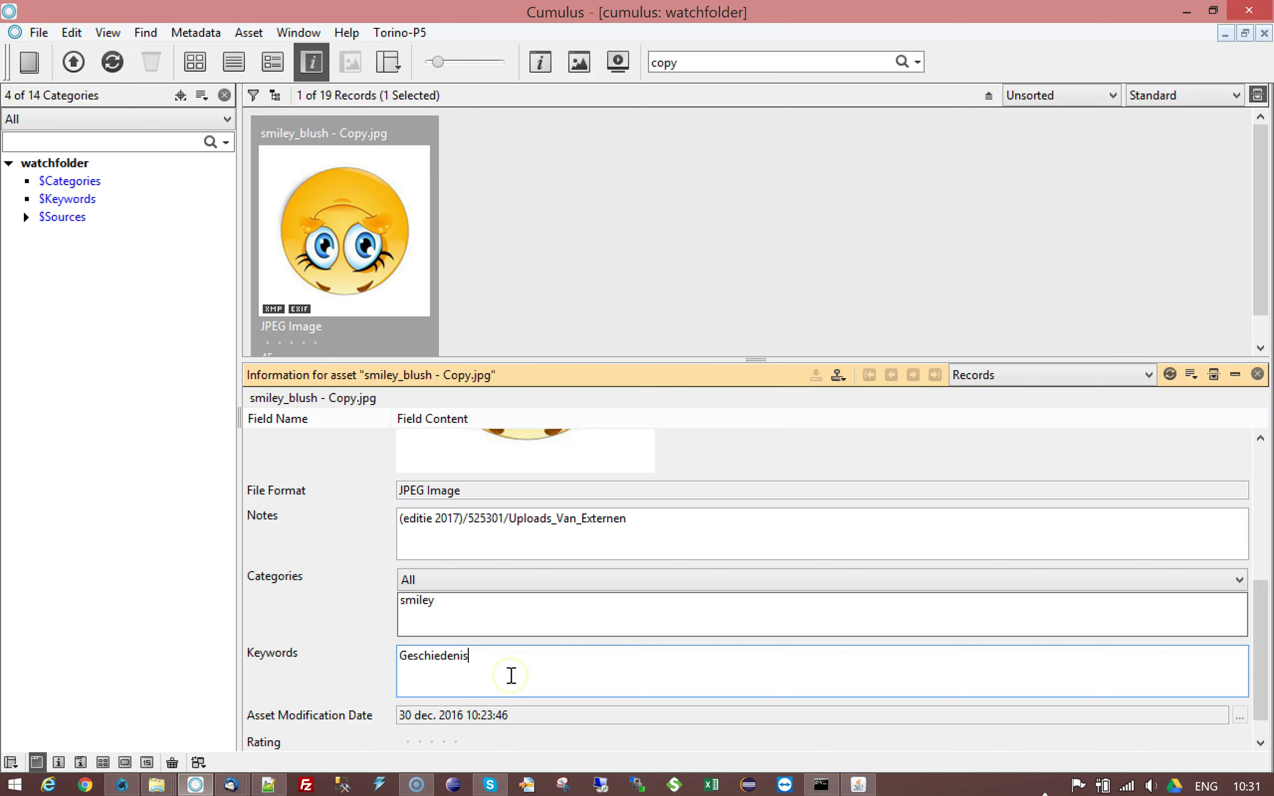
# - Open smiley_blush - Copy.jpg for editing in its creating application, rotate it 180 degrees clockwise and close the viewer
pyautogui.click(371, 246)
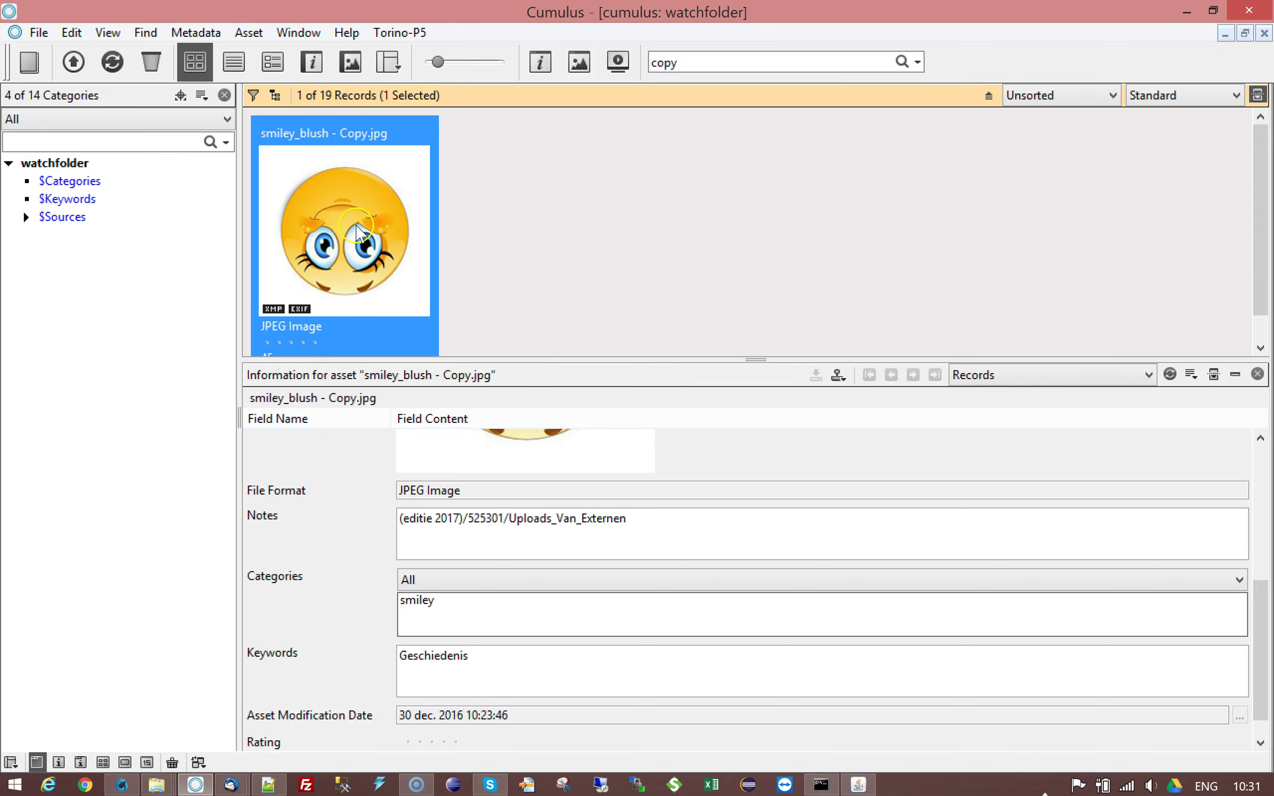
pyautogui.rightClick(357, 232)
pyautogui.moveTo(426, 313)
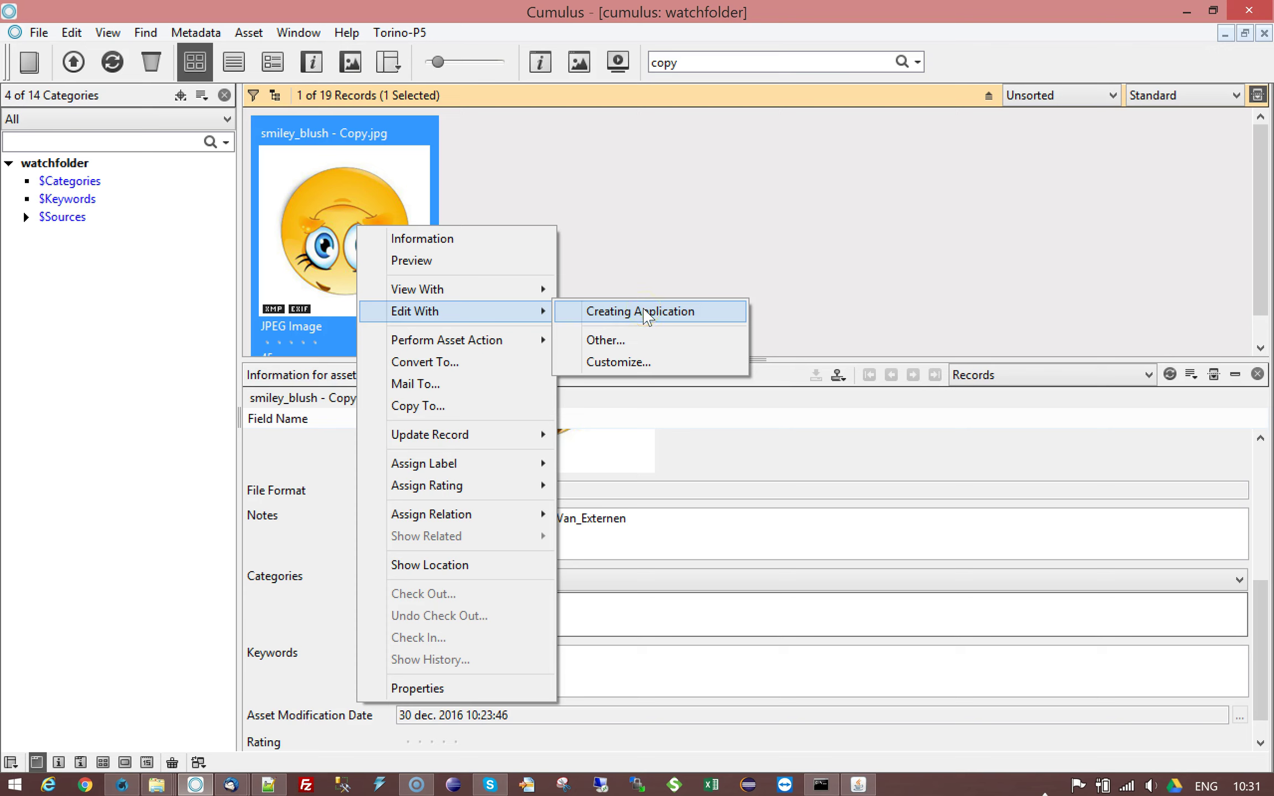
pyautogui.click(640, 312)
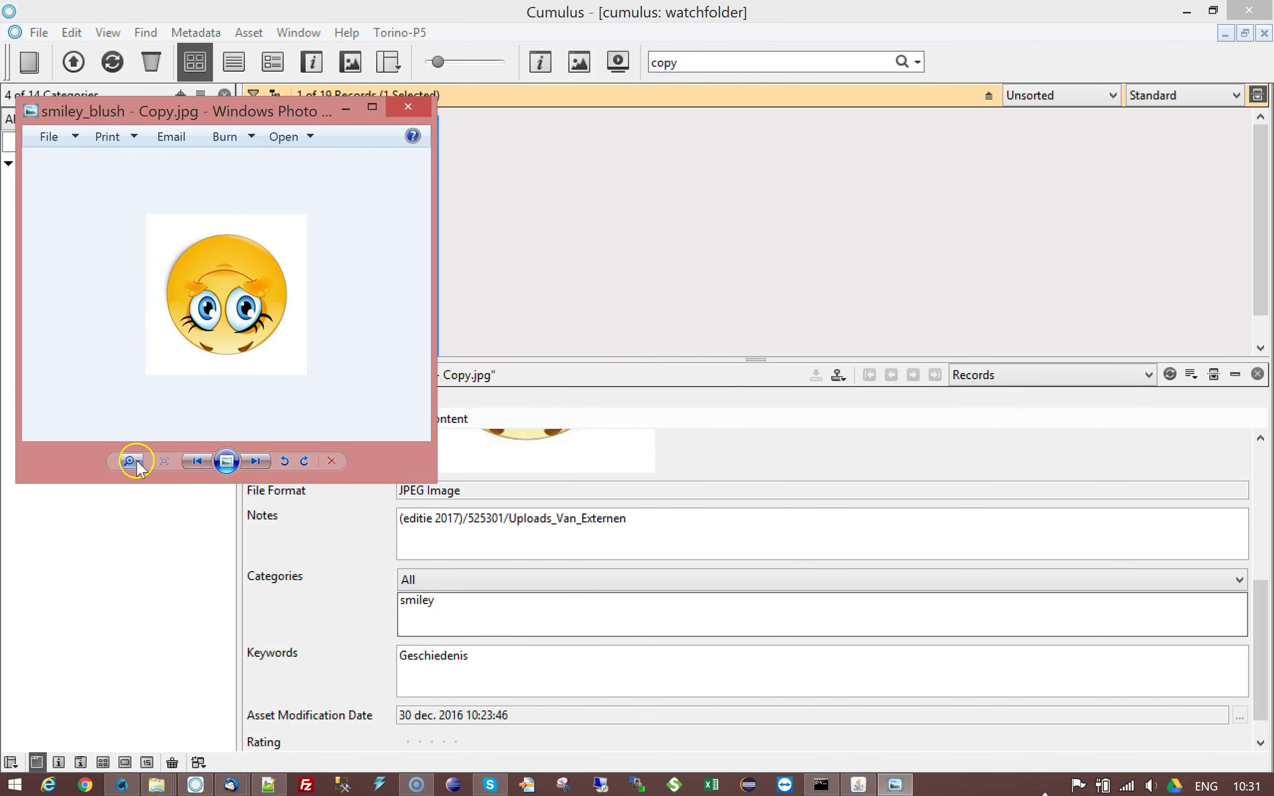
pyautogui.click(304, 460)
pyautogui.click(304, 461)
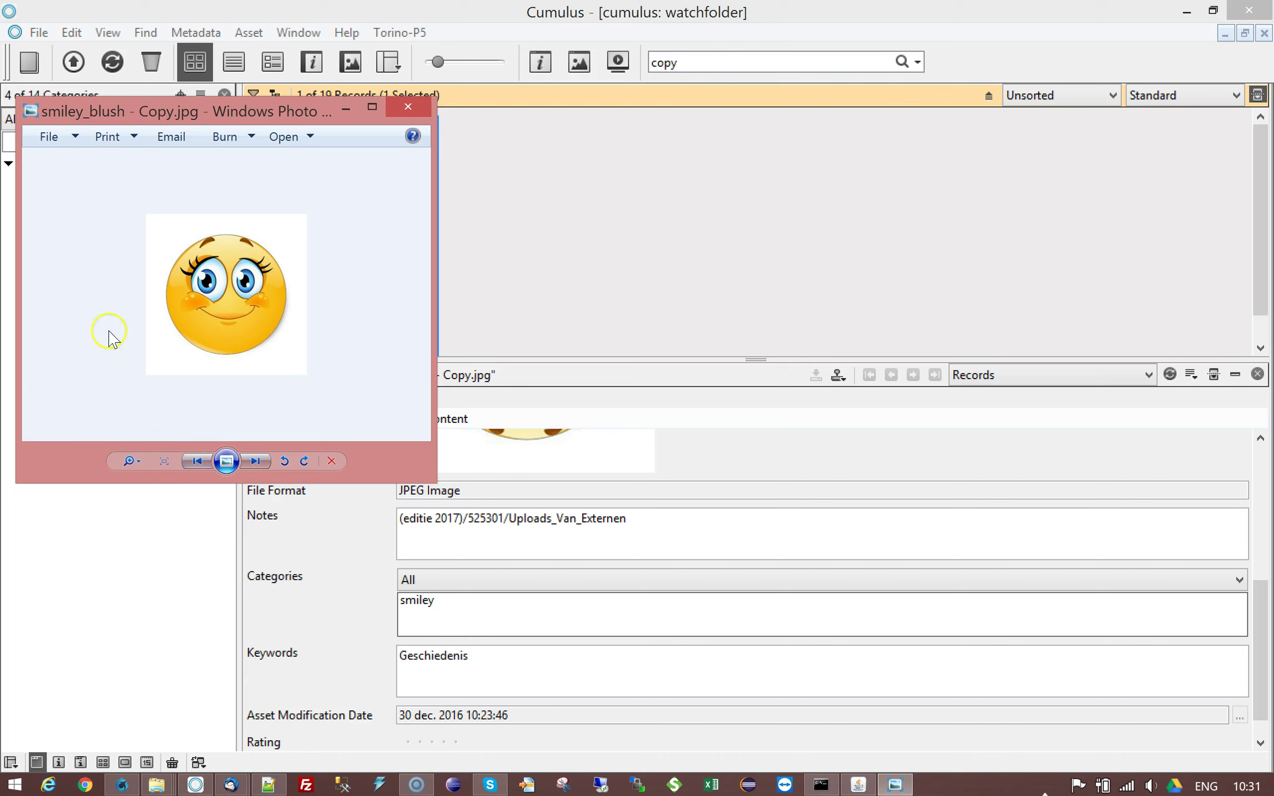
pyautogui.click(407, 106)
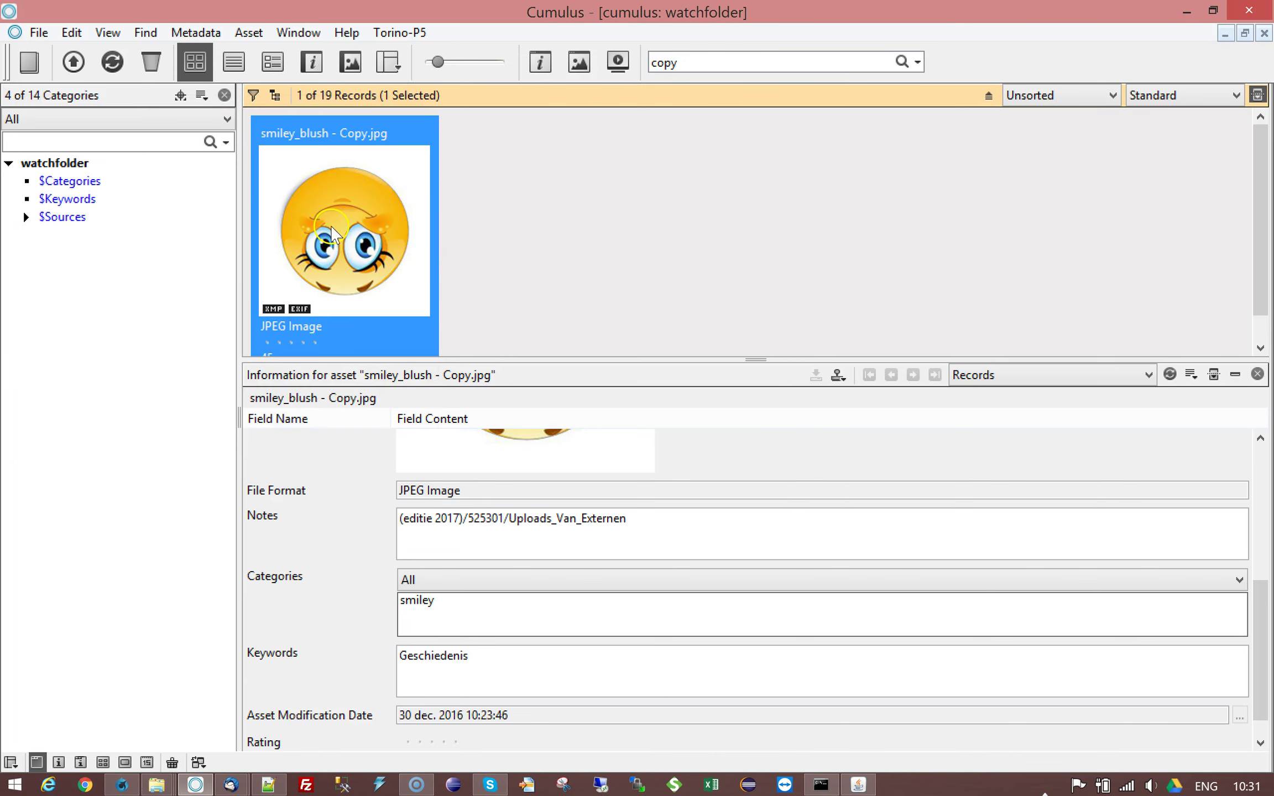
# - Reopen smiley_blush - Copy.jpg in its creating application to check its orientation, and close the viewer
pyautogui.rightClick(333, 227)
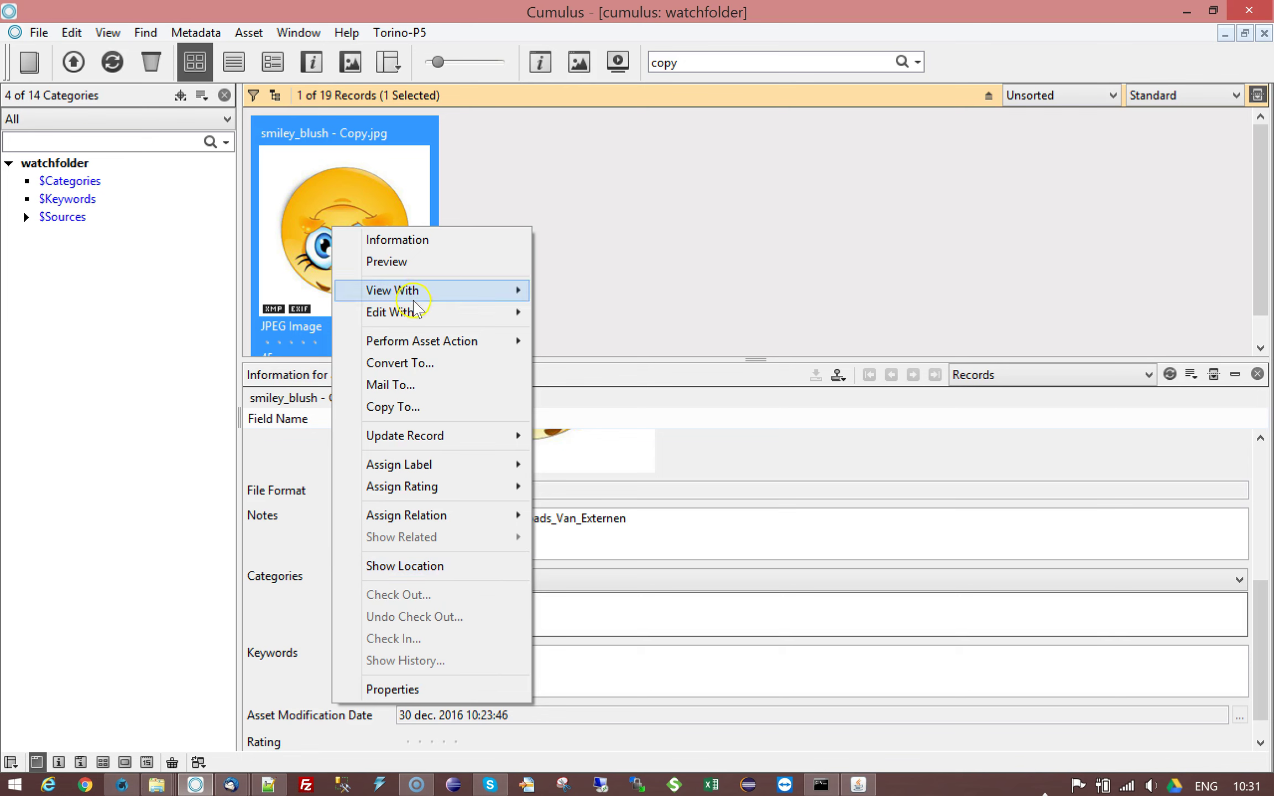
pyautogui.click(571, 313)
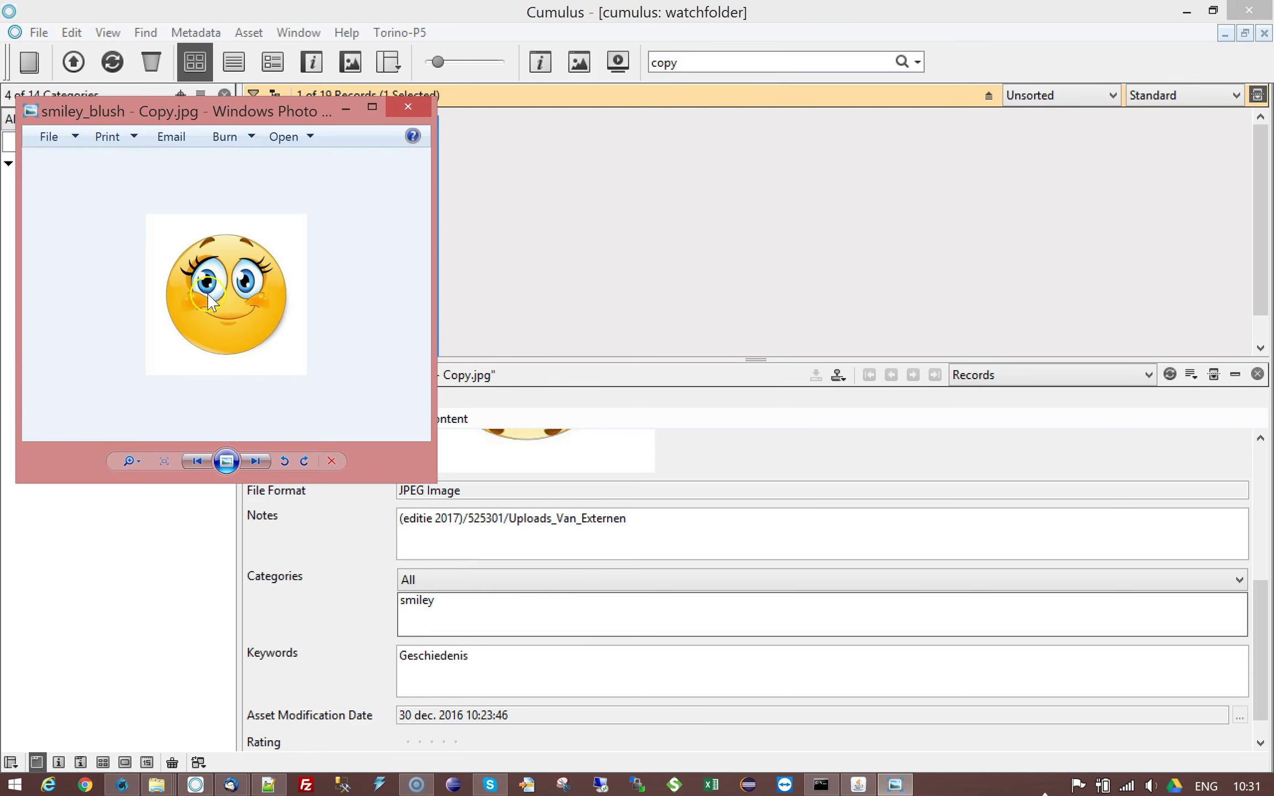
pyautogui.click(407, 108)
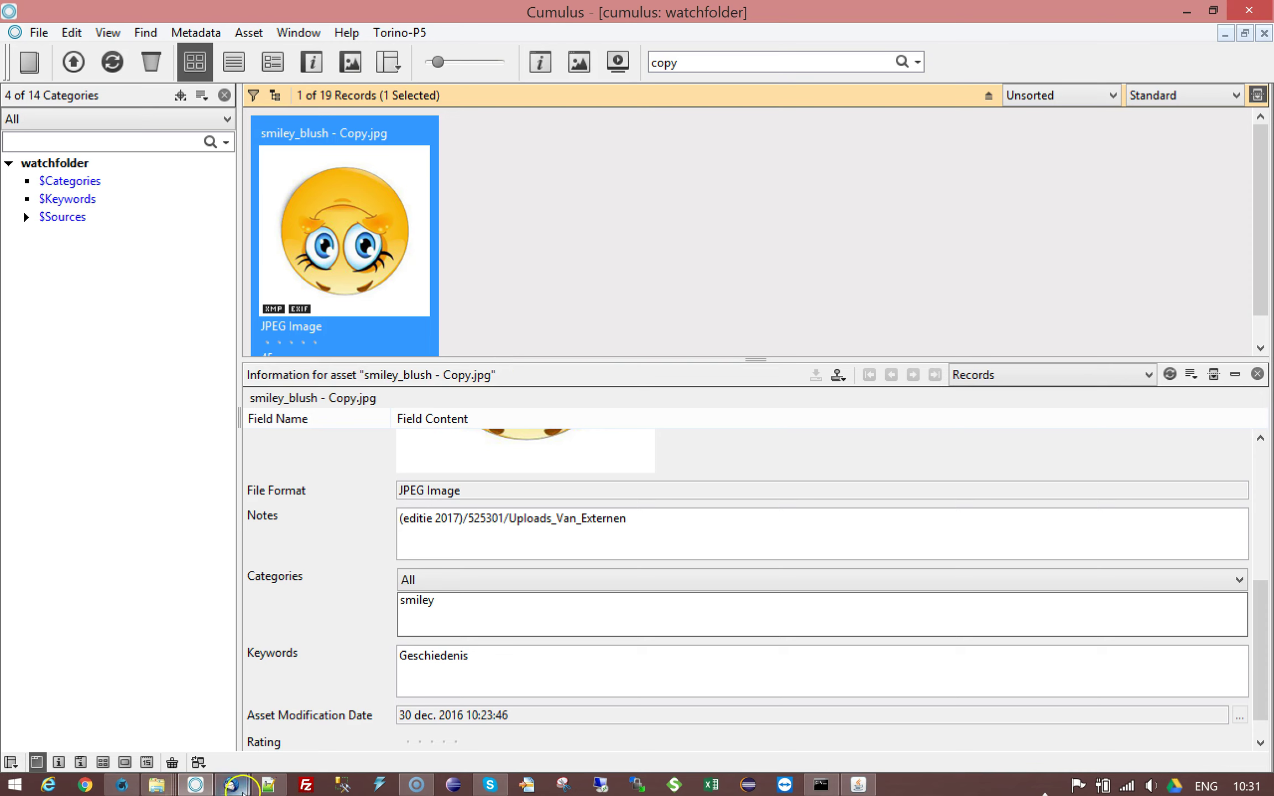
# - In Notepad++, delete "editie 2017)/525301/" from the notes of smiley_blush - Copy.jpg.xml, replace the keyword with "Aarde" and save
pyautogui.click(267, 785)
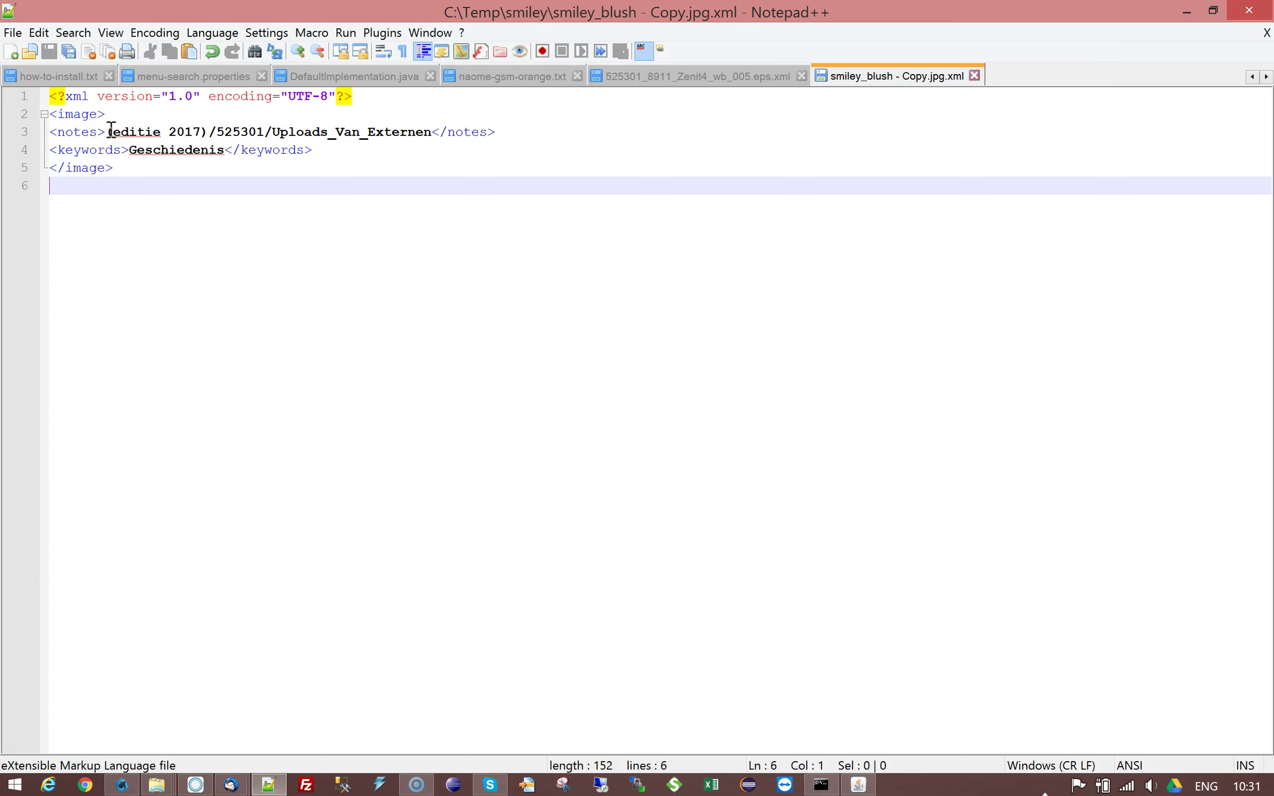
pyautogui.moveTo(111, 131); pyautogui.dragTo(282, 131)
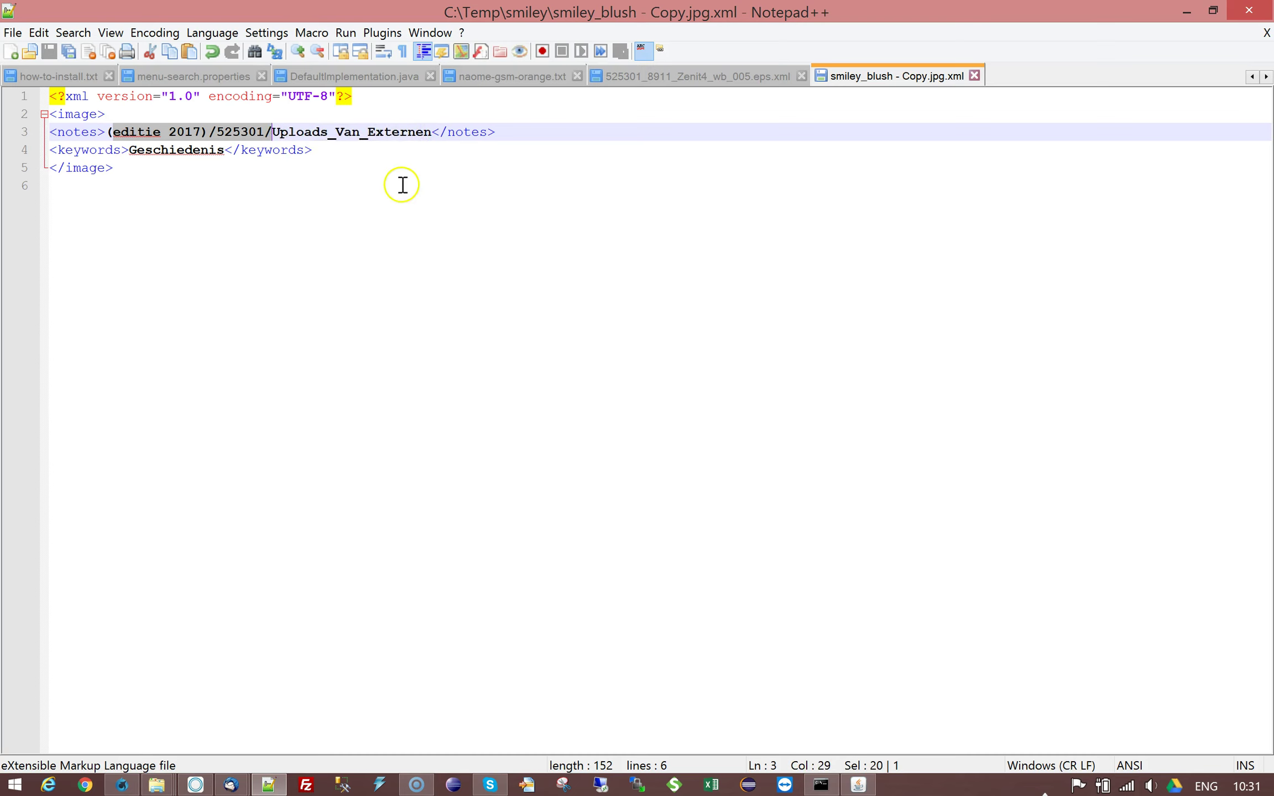
pyautogui.press('Delete')
pyautogui.click(177, 150)
pyautogui.doubleClick(177, 150)
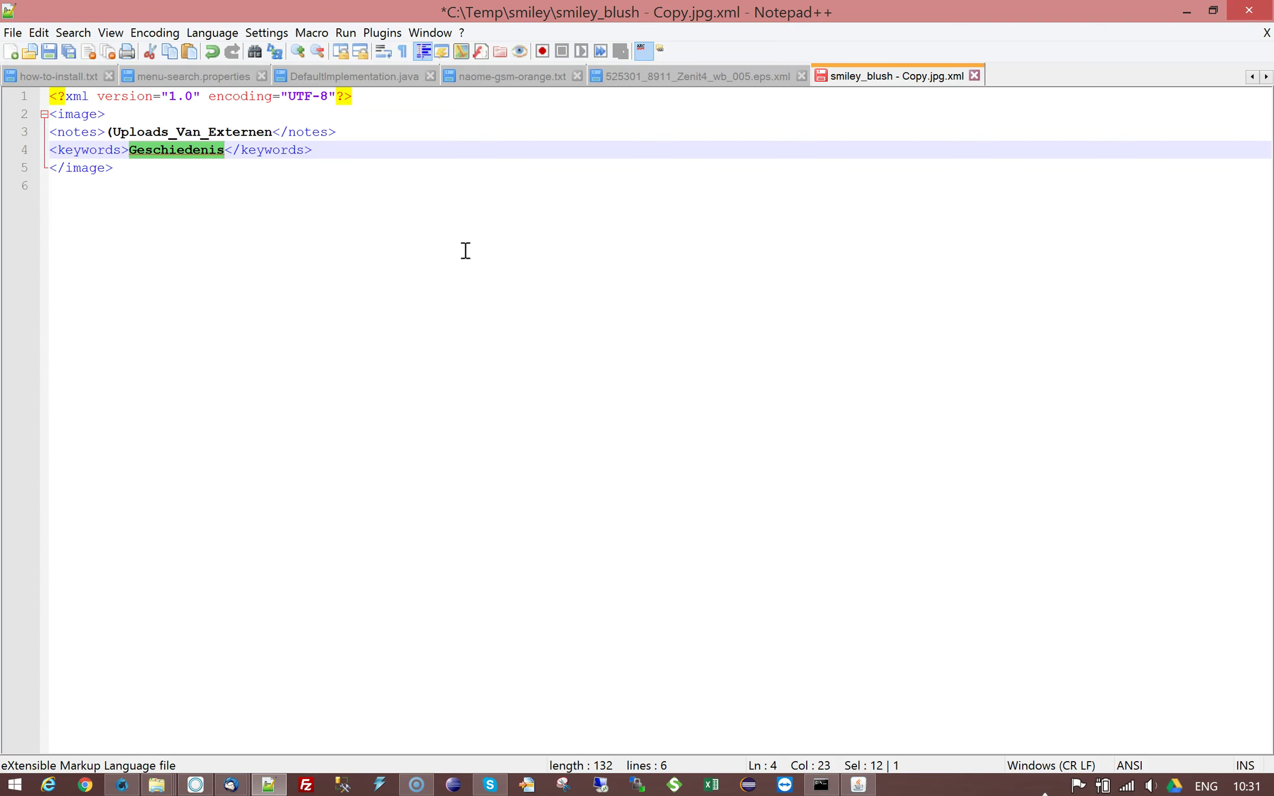
pyautogui.write('Aarde')
pyautogui.hotkey('ctrl', 's')
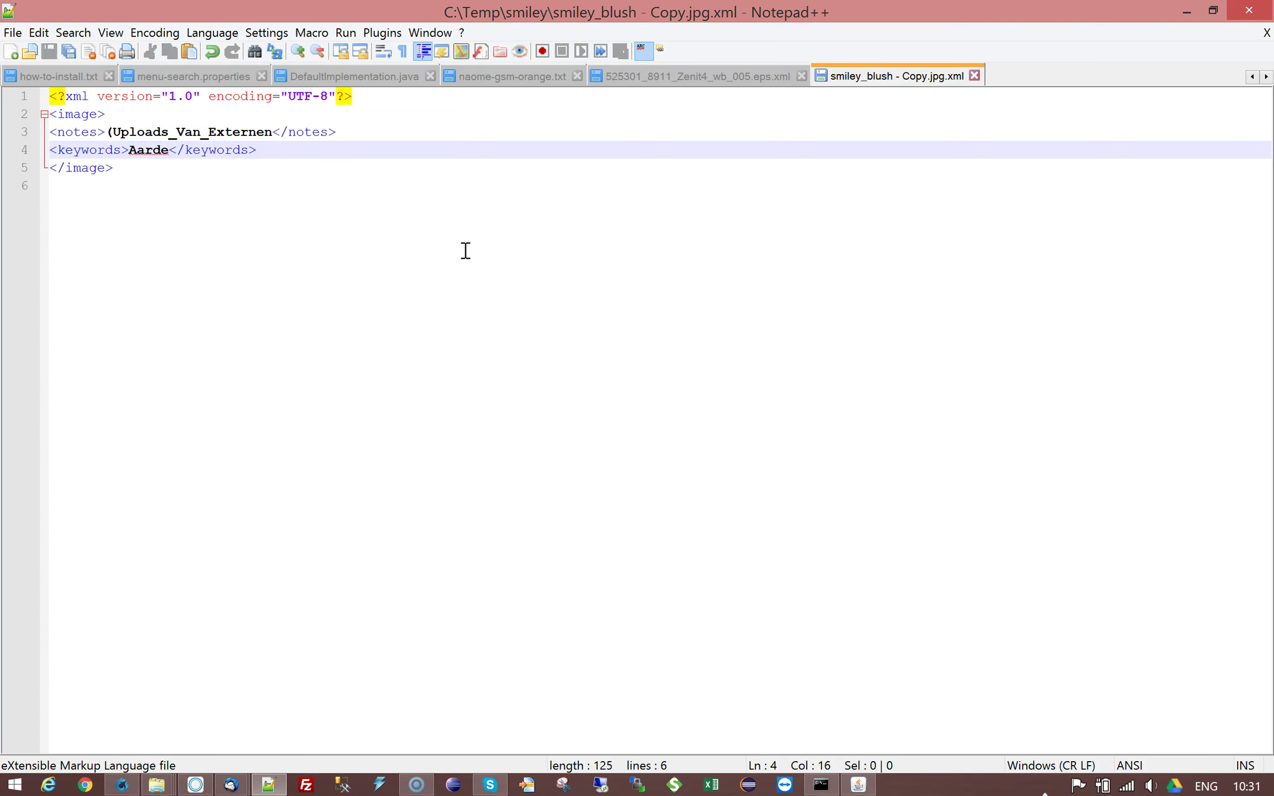
# - Switch to the Cumulus client and examine the Keywords and Notes fields of smiley_blush - Copy.jpg before the update run
pyautogui.click(195, 784)
pyautogui.click(482, 663)
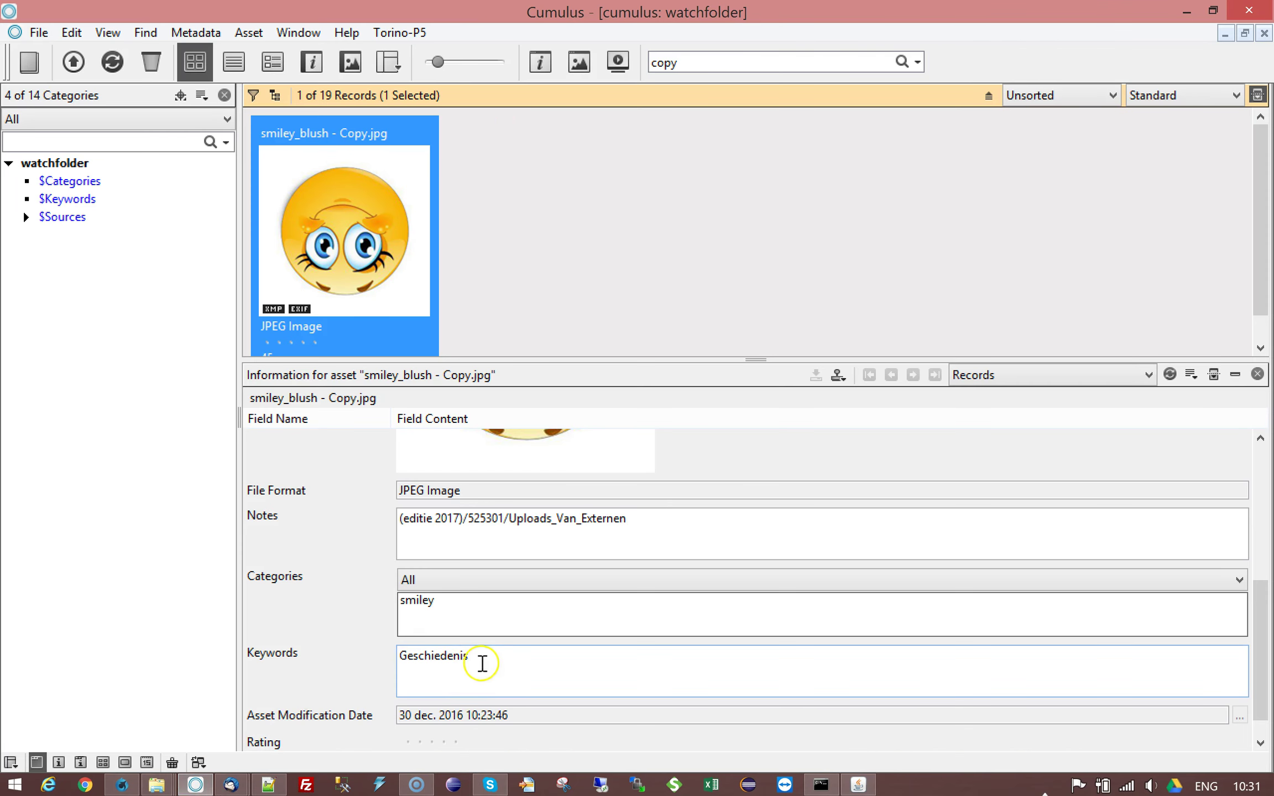
pyautogui.click(674, 521)
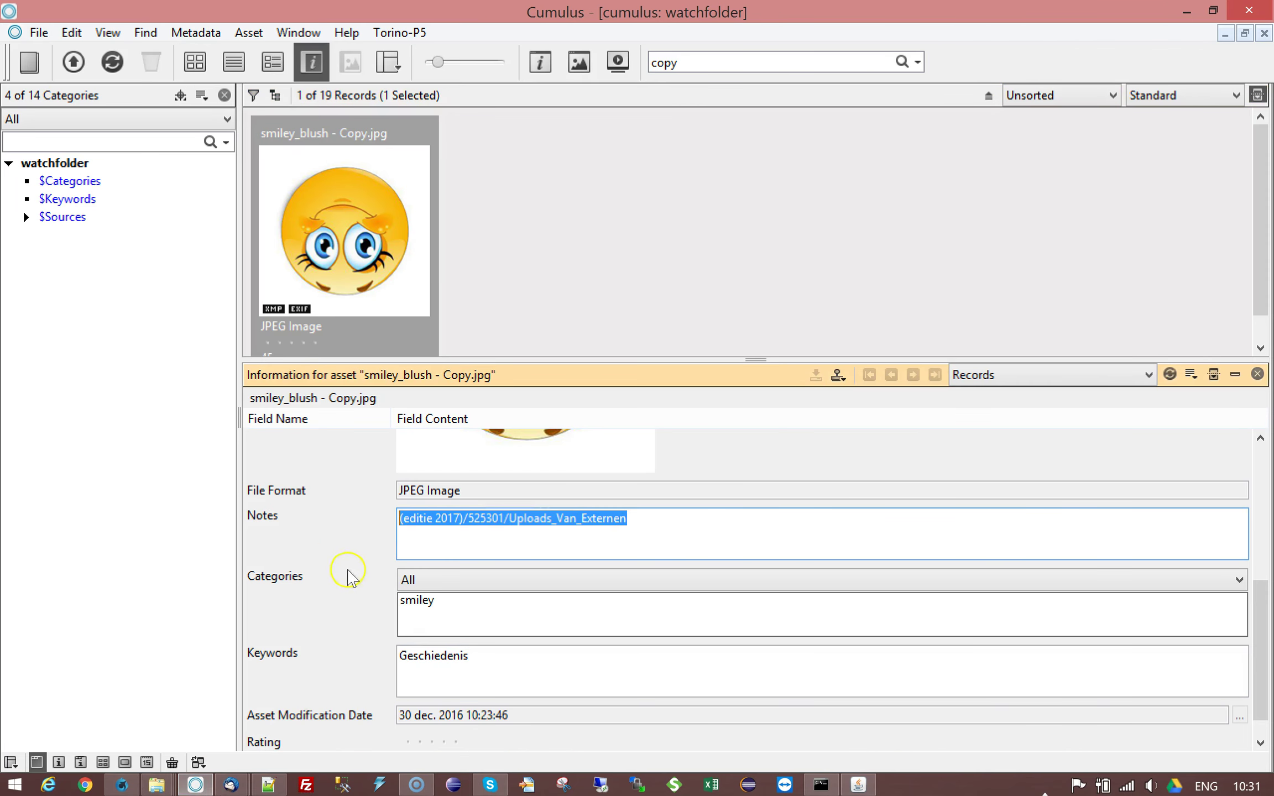
pyautogui.click(339, 537)
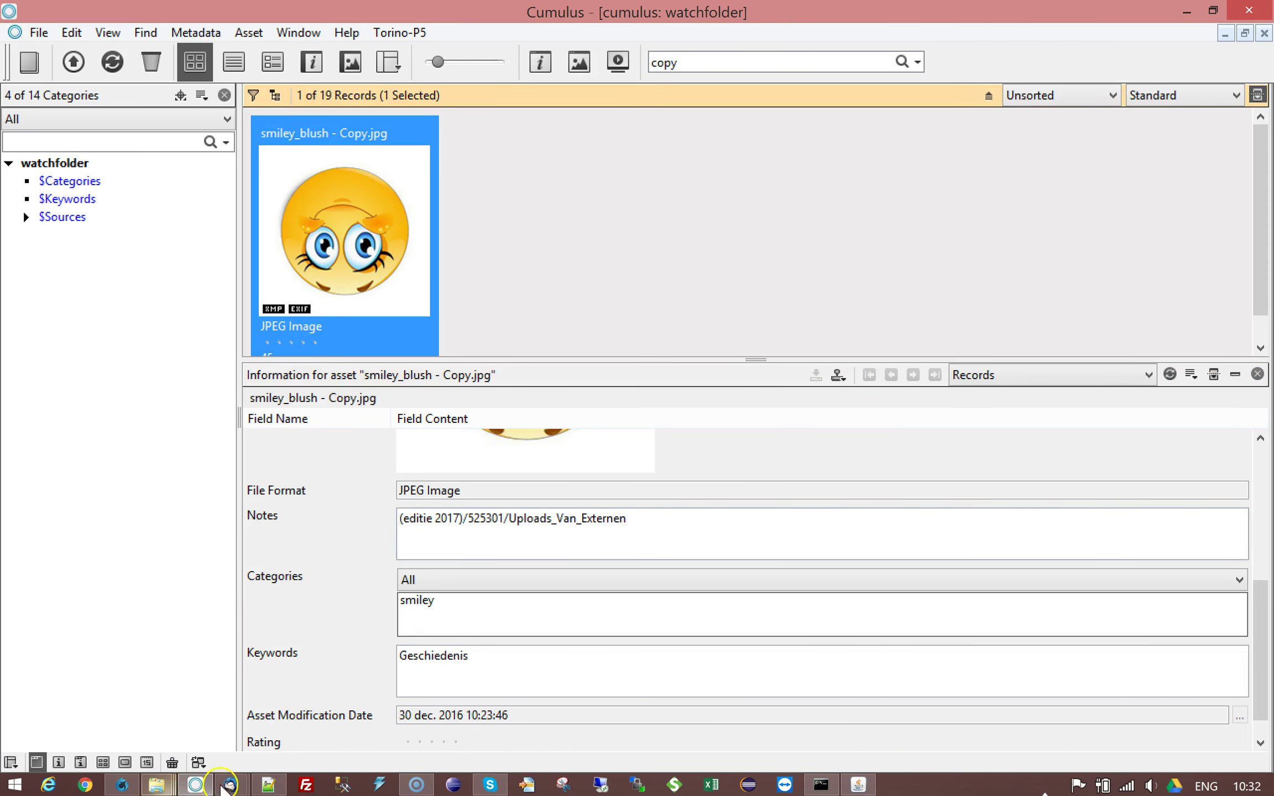
# - Switch to the Cumulus Server Console in the browser, close the workflow log and start the watchfolder-import-xml workflow
pyautogui.moveTo(150, 788)
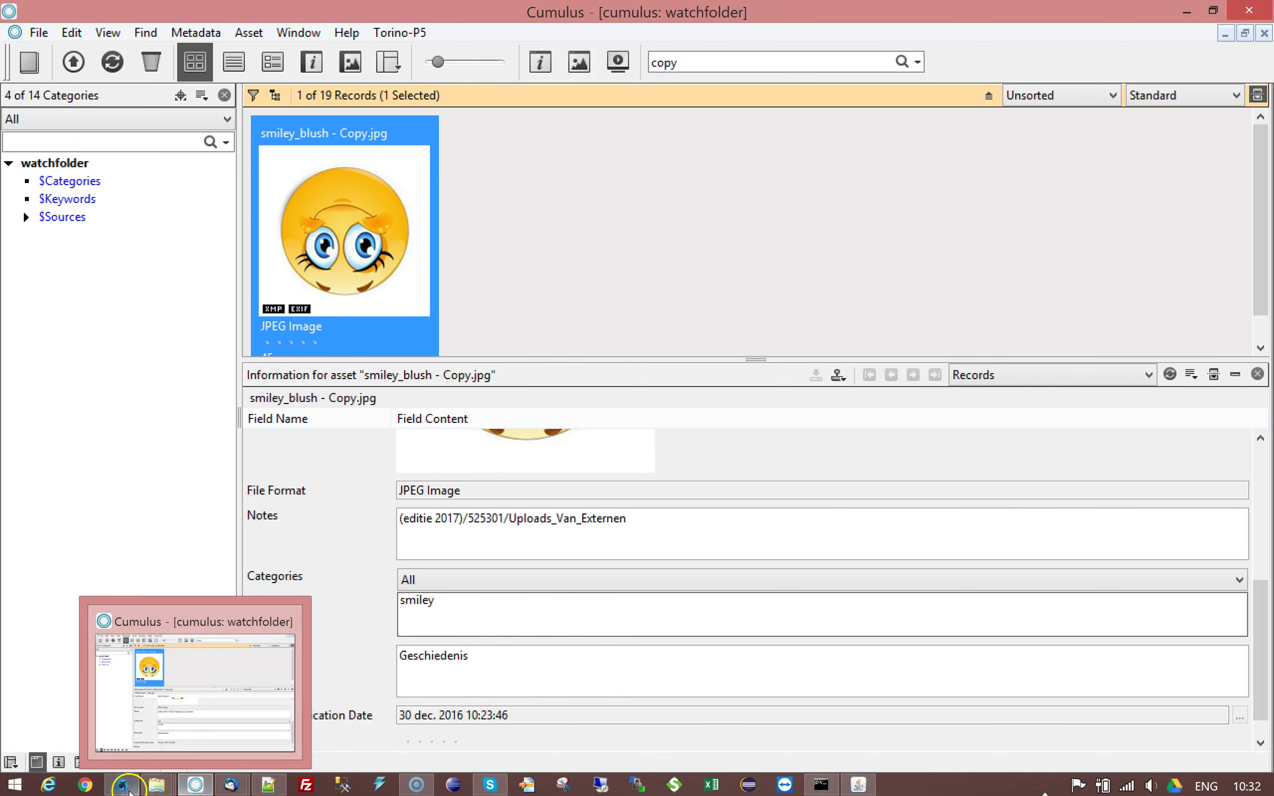
pyautogui.click(126, 788)
pyautogui.click(1137, 126)
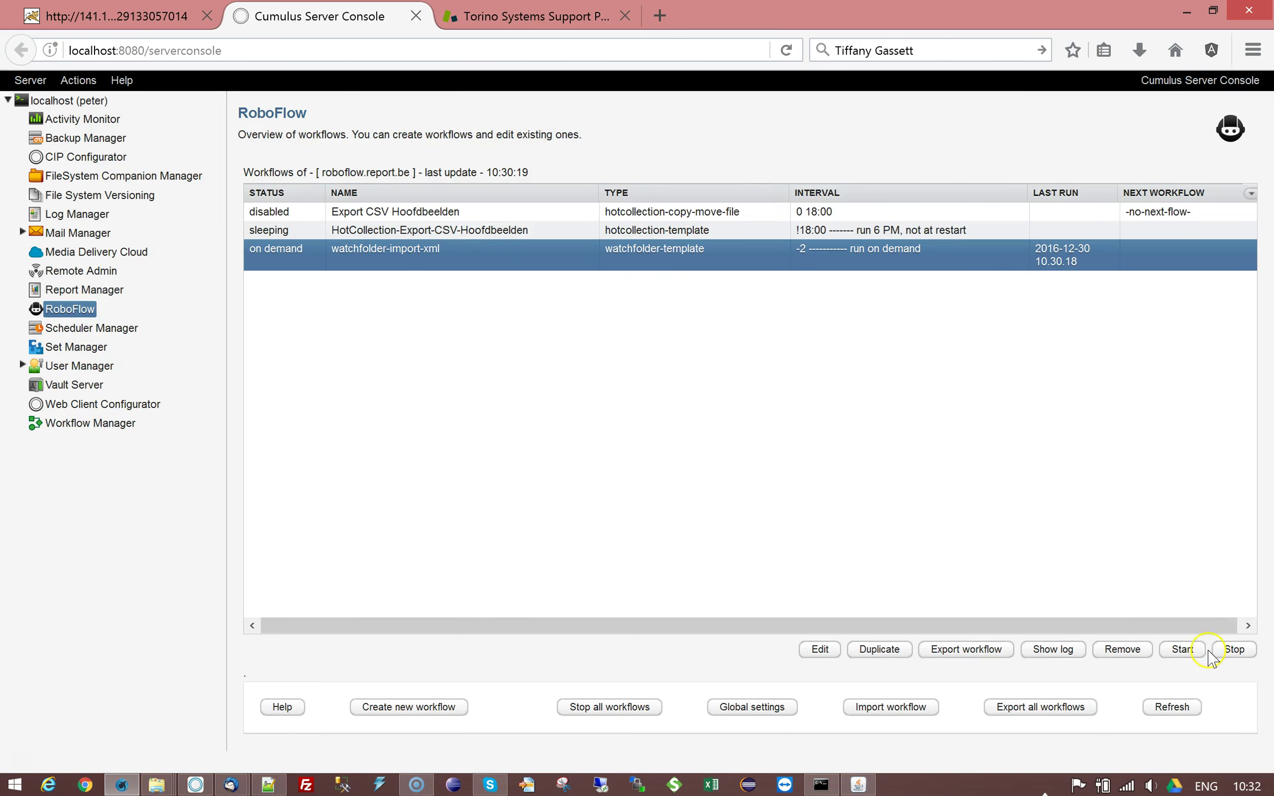
pyautogui.click(1182, 652)
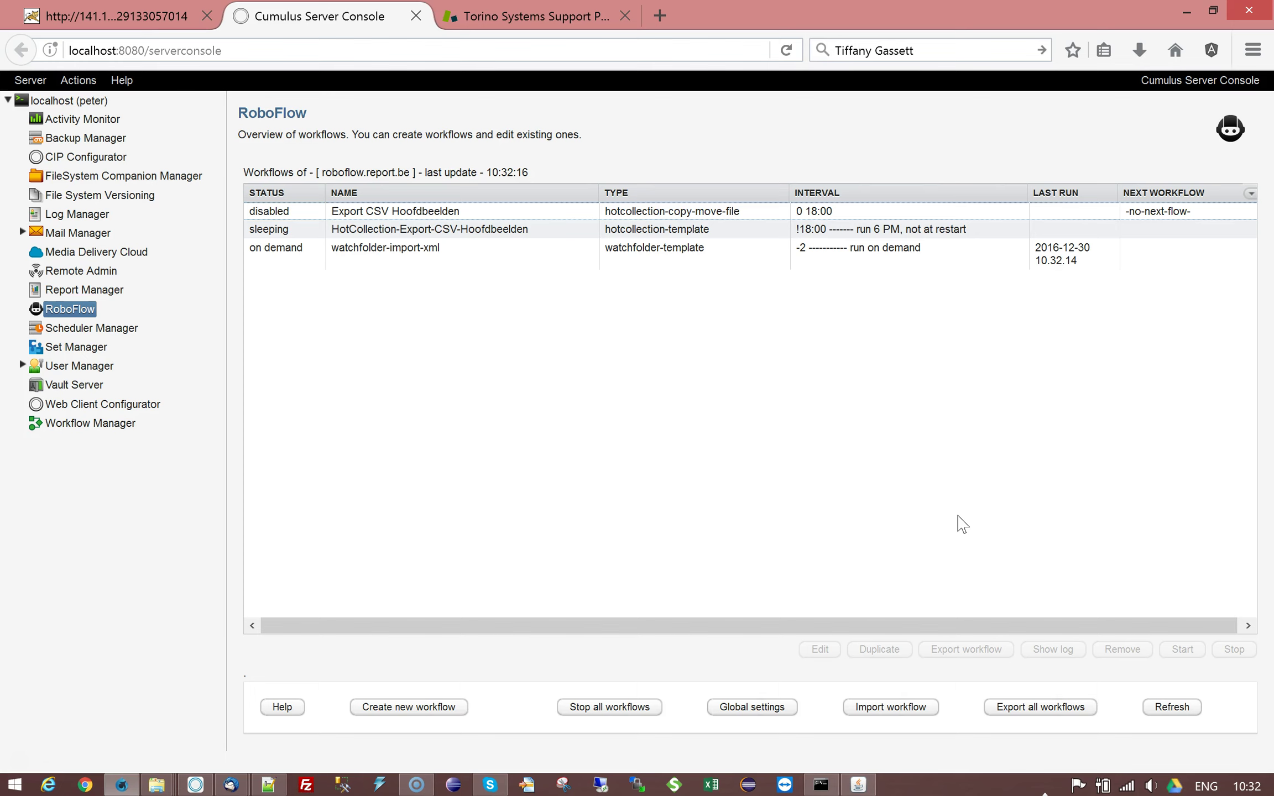
# - Open the watchfolder-import-xml log and examine its last entries on the modified record, the action script, and the notes and keywords mapping
pyautogui.click(338, 250)
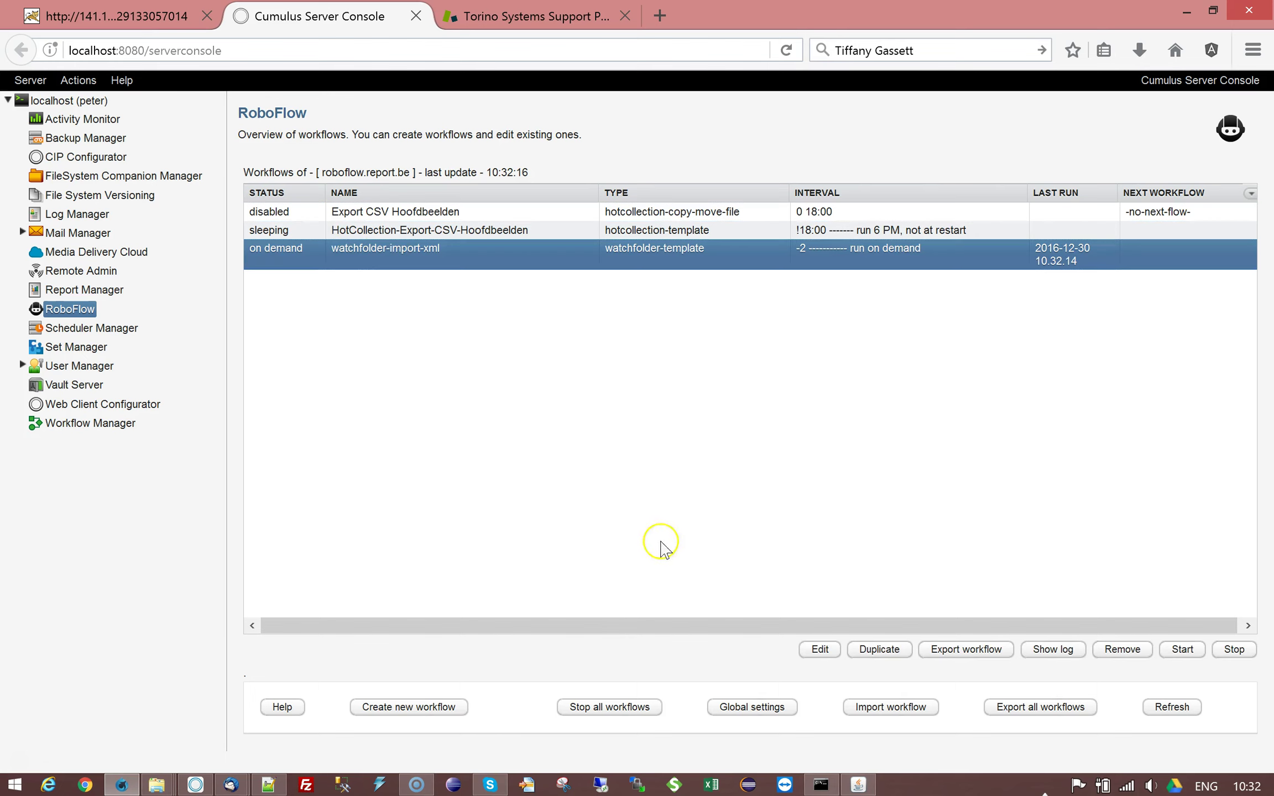
pyautogui.click(1045, 653)
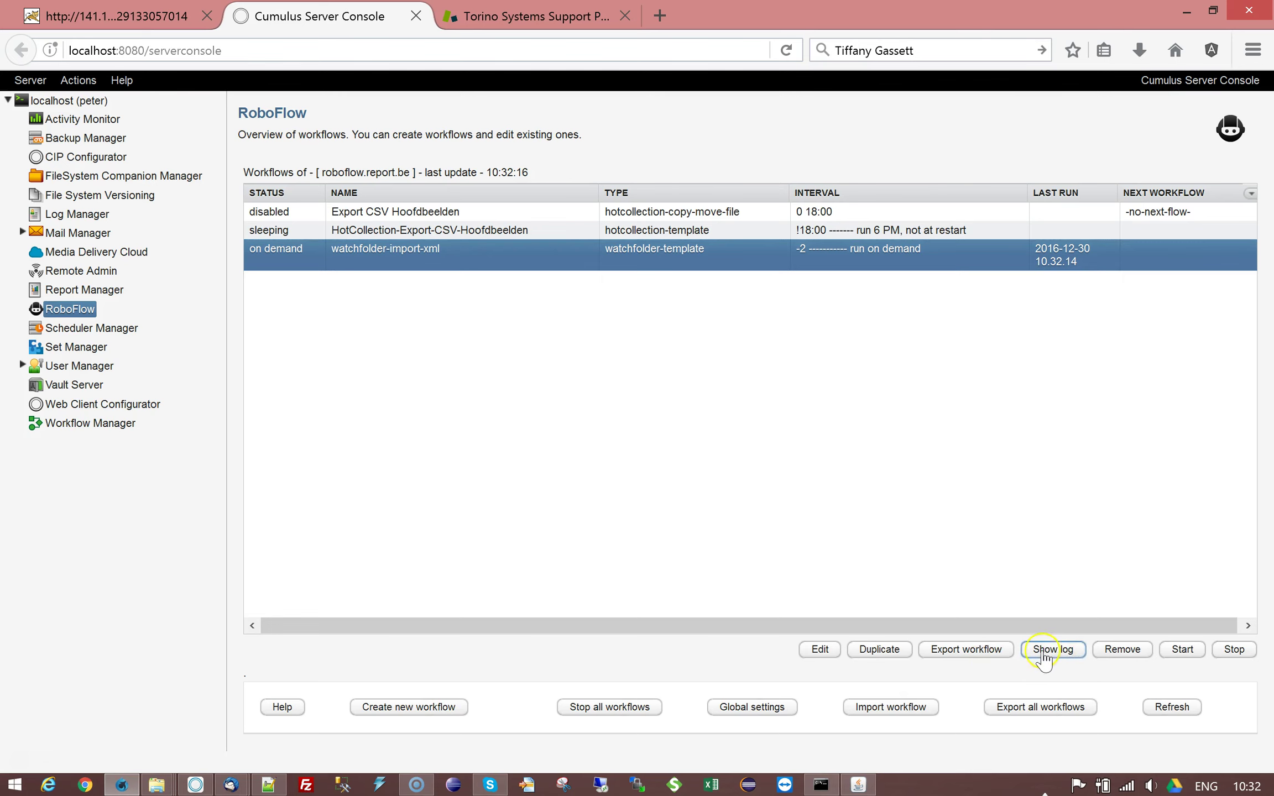
pyautogui.moveTo(1108, 387); pyautogui.dragTo(1098, 588)
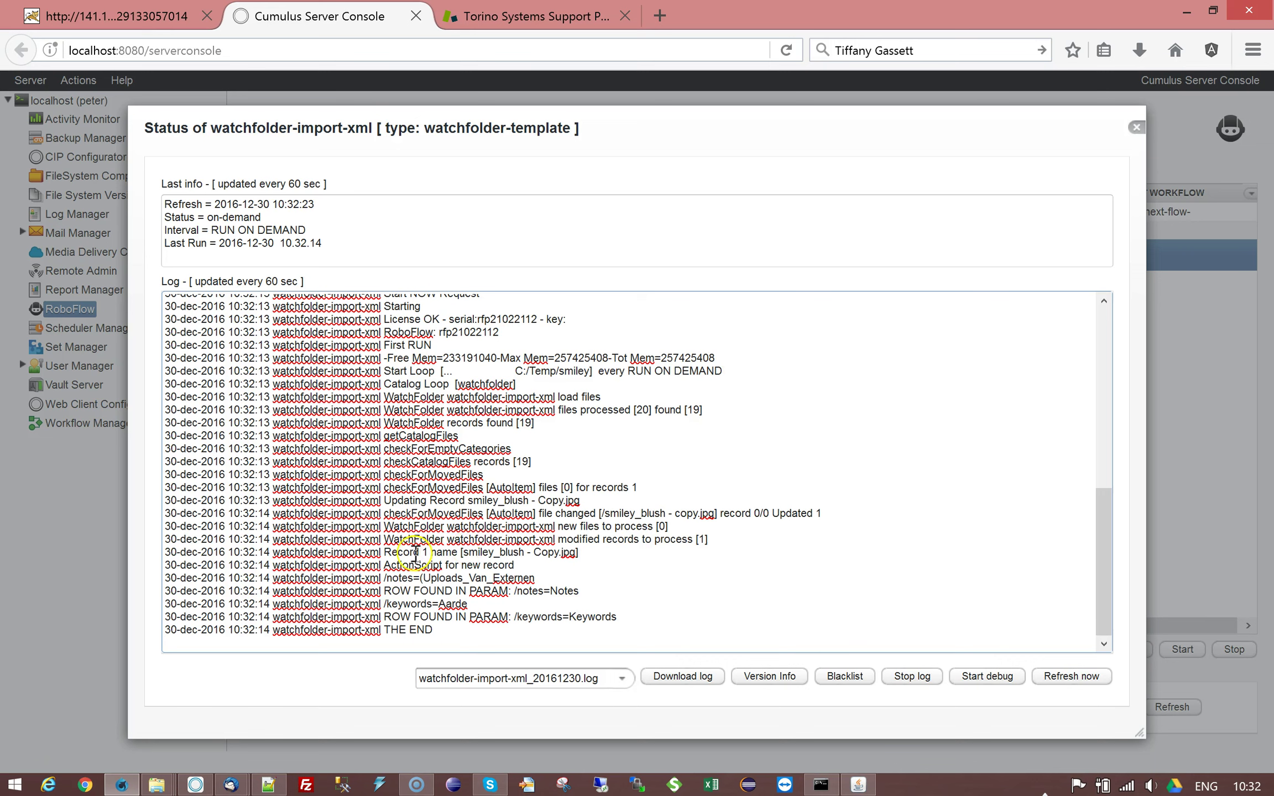
pyautogui.moveTo(384, 552); pyautogui.dragTo(583, 551)
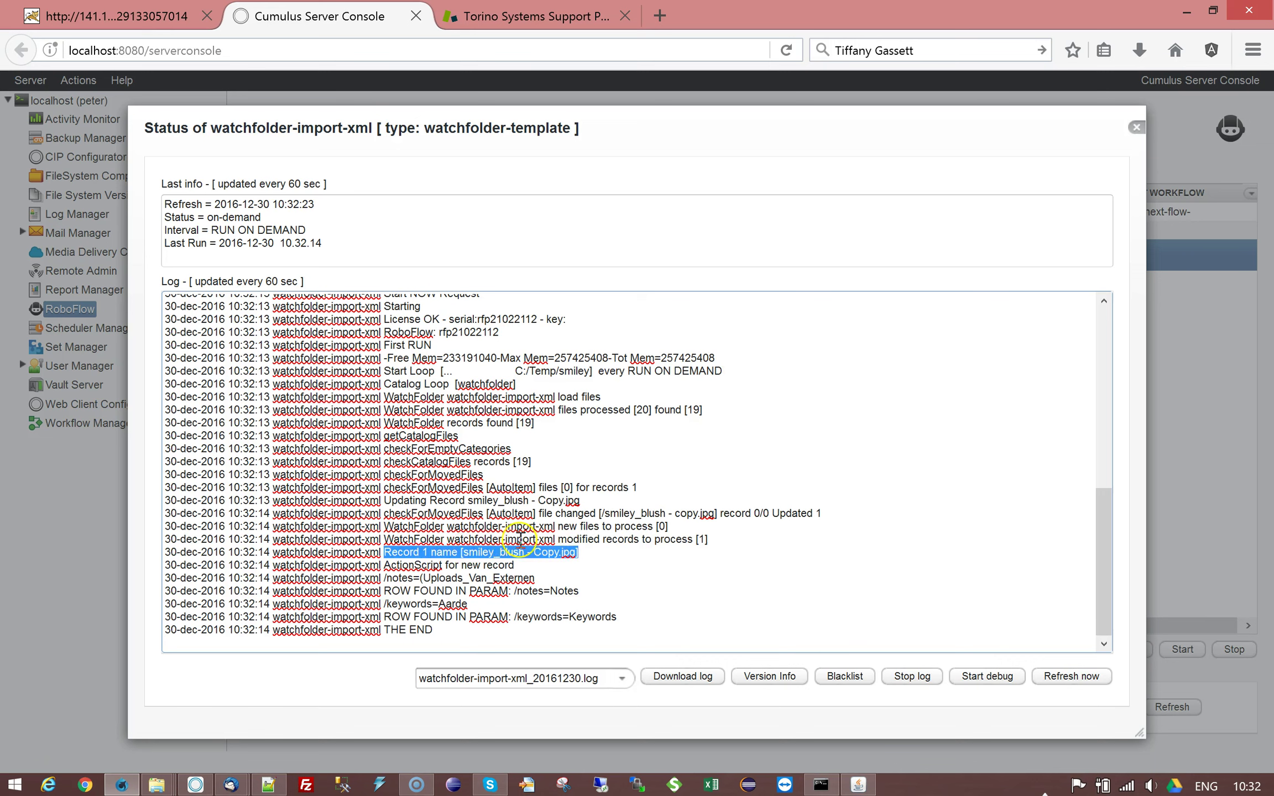
pyautogui.moveTo(391, 501); pyautogui.dragTo(706, 498)
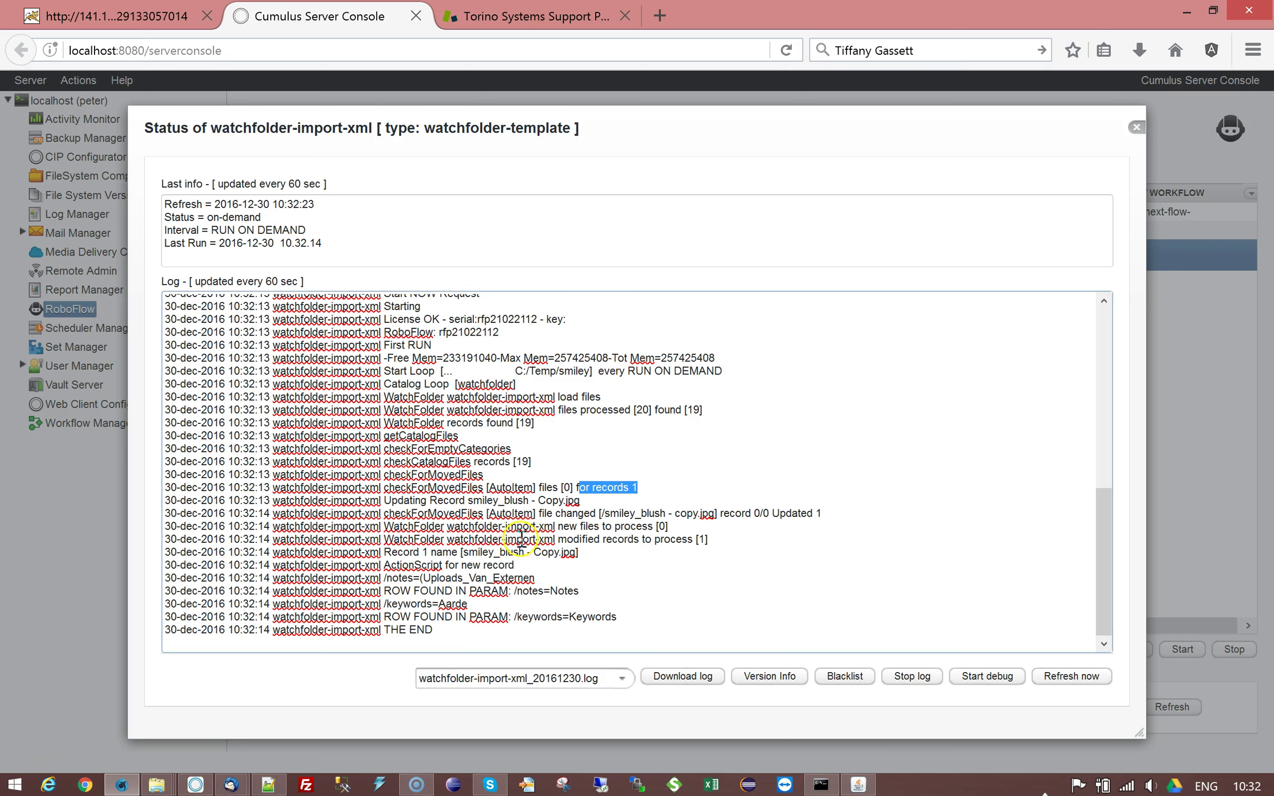
pyautogui.click(382, 568)
pyautogui.moveTo(382, 567); pyautogui.dragTo(516, 567)
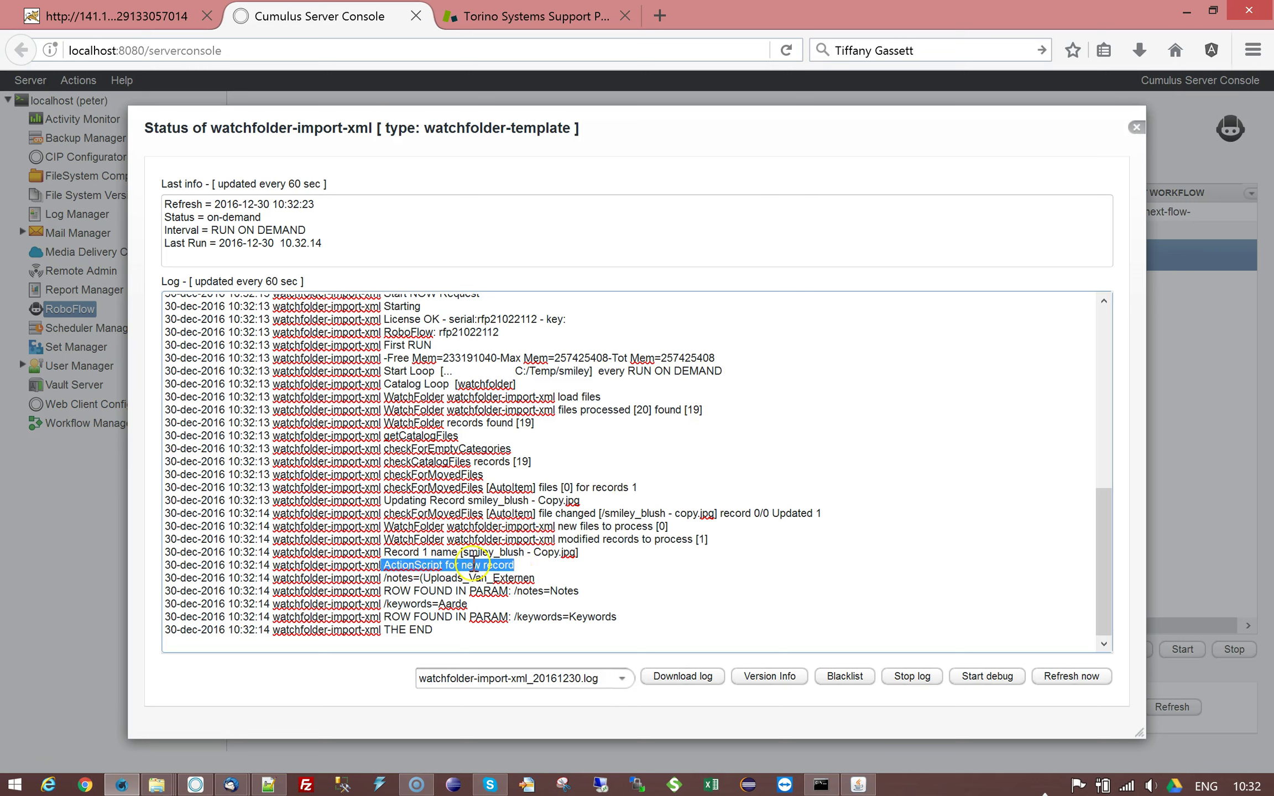
pyautogui.click(518, 567)
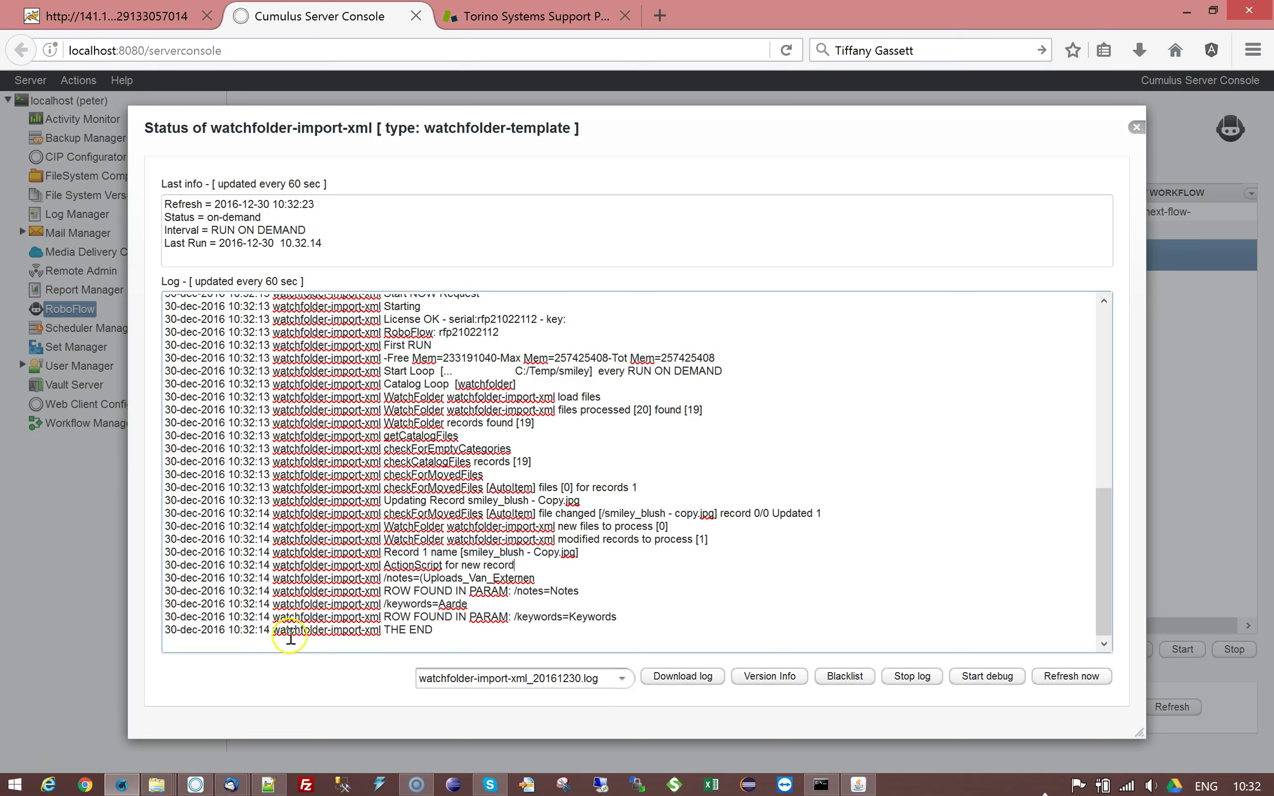
pyautogui.moveTo(381, 578); pyautogui.dragTo(618, 622)
pyautogui.click(618, 622)
# - Compare the XML file in Notepad++ with the Keywords and Notes fields of smiley_blush - Copy.jpg in the Cumulus client
pyautogui.click(269, 786)
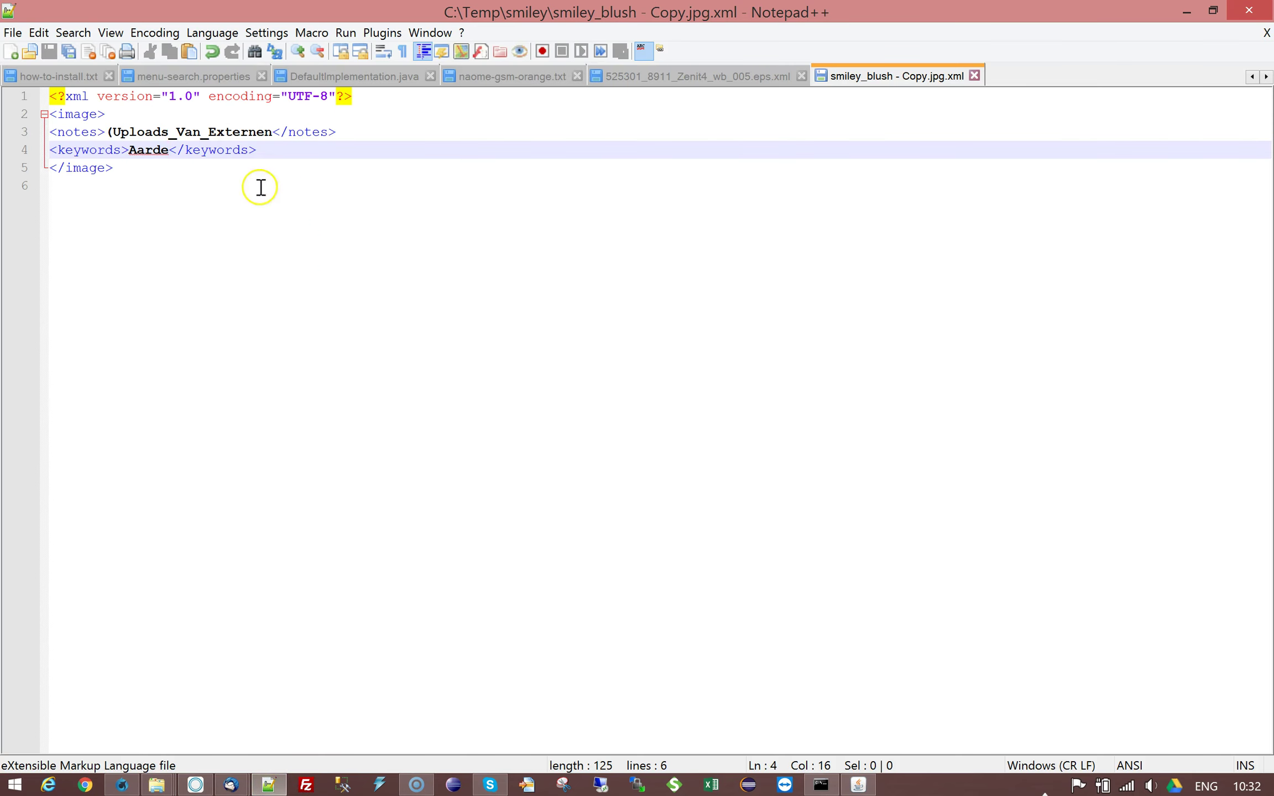
pyautogui.click(195, 785)
pyautogui.click(440, 659)
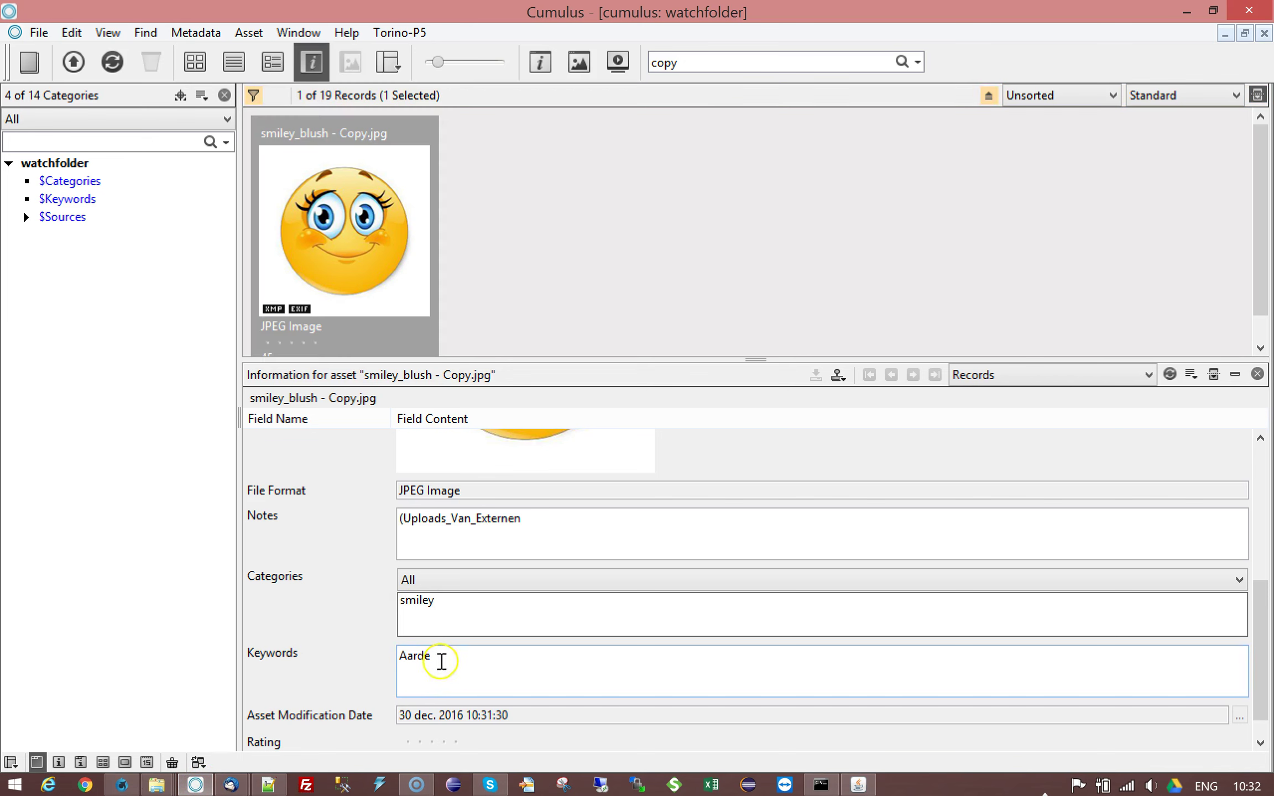
pyautogui.moveTo(525, 522); pyautogui.dragTo(339, 504)
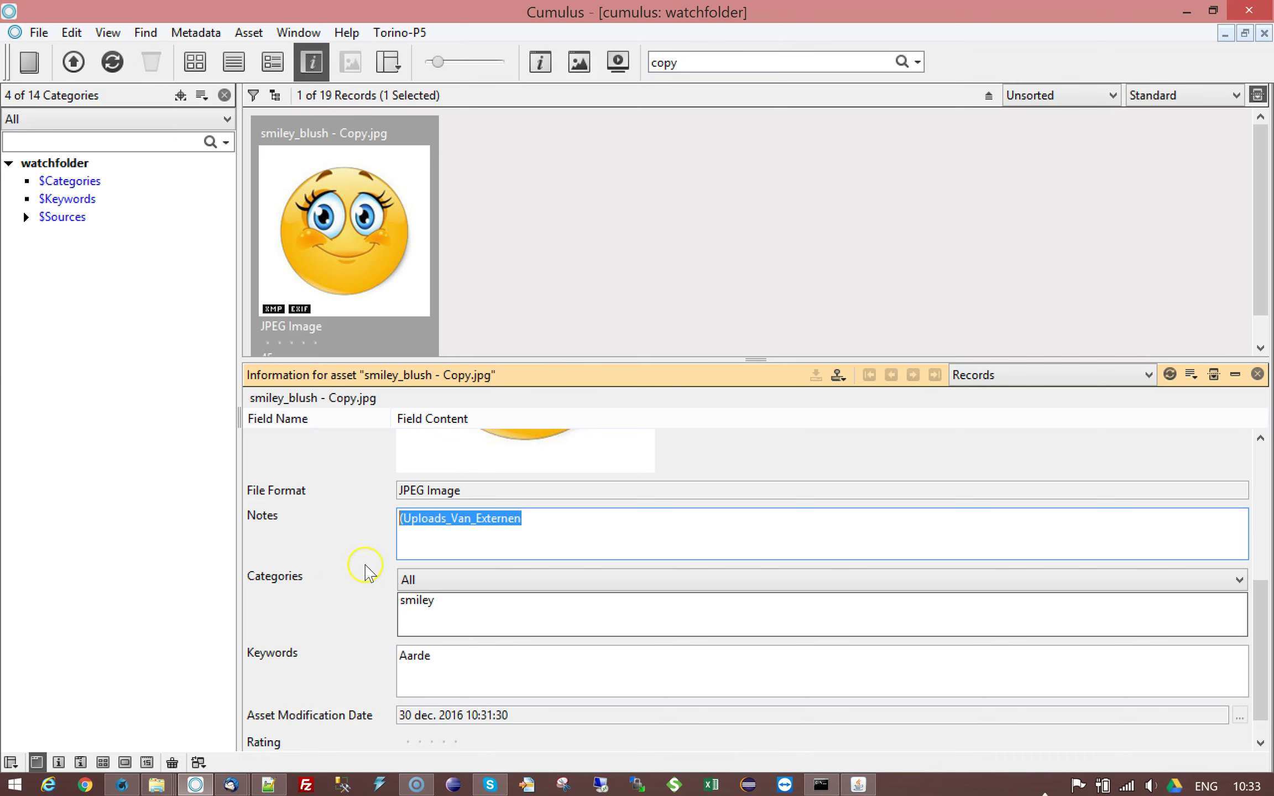
# - Minimize Cumulus, return to the Server Console, close the log and open the parameters in the watchfolder-import-xml settings
pyautogui.click(1187, 11)
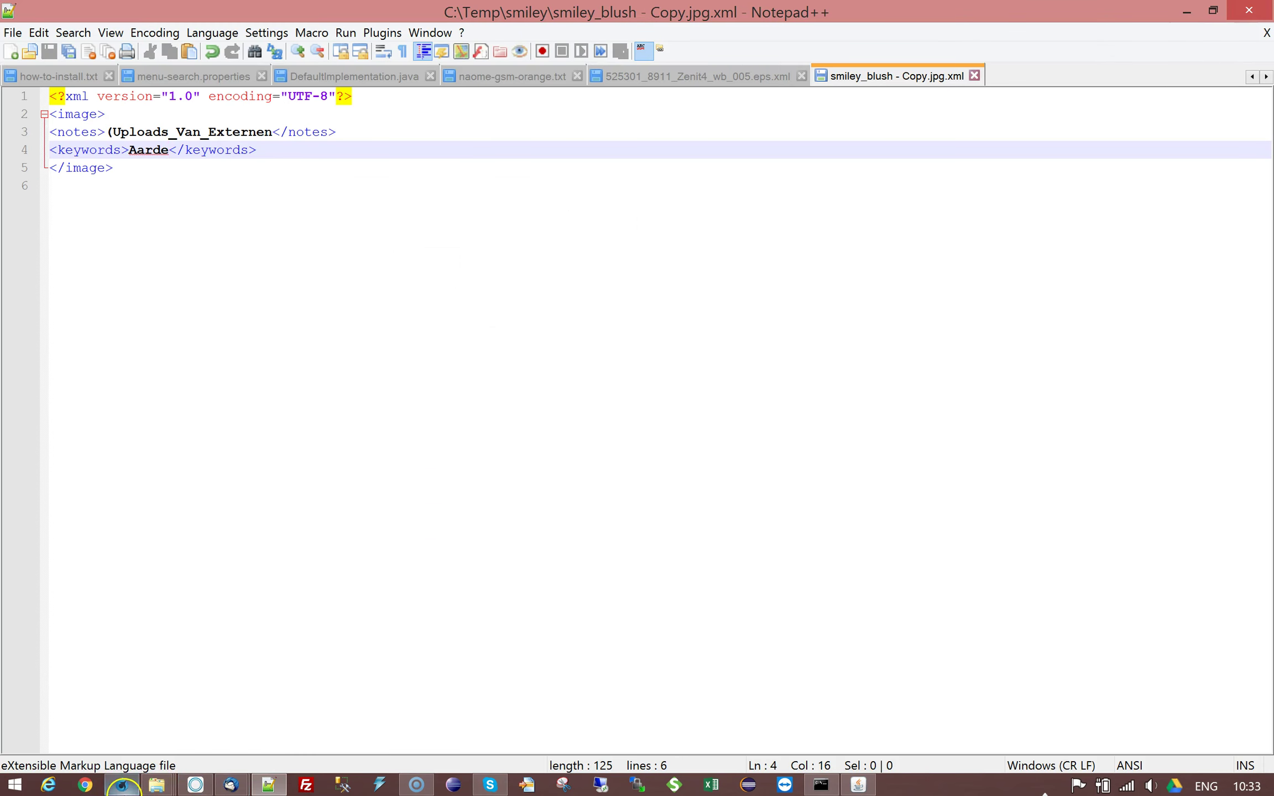
pyautogui.click(121, 785)
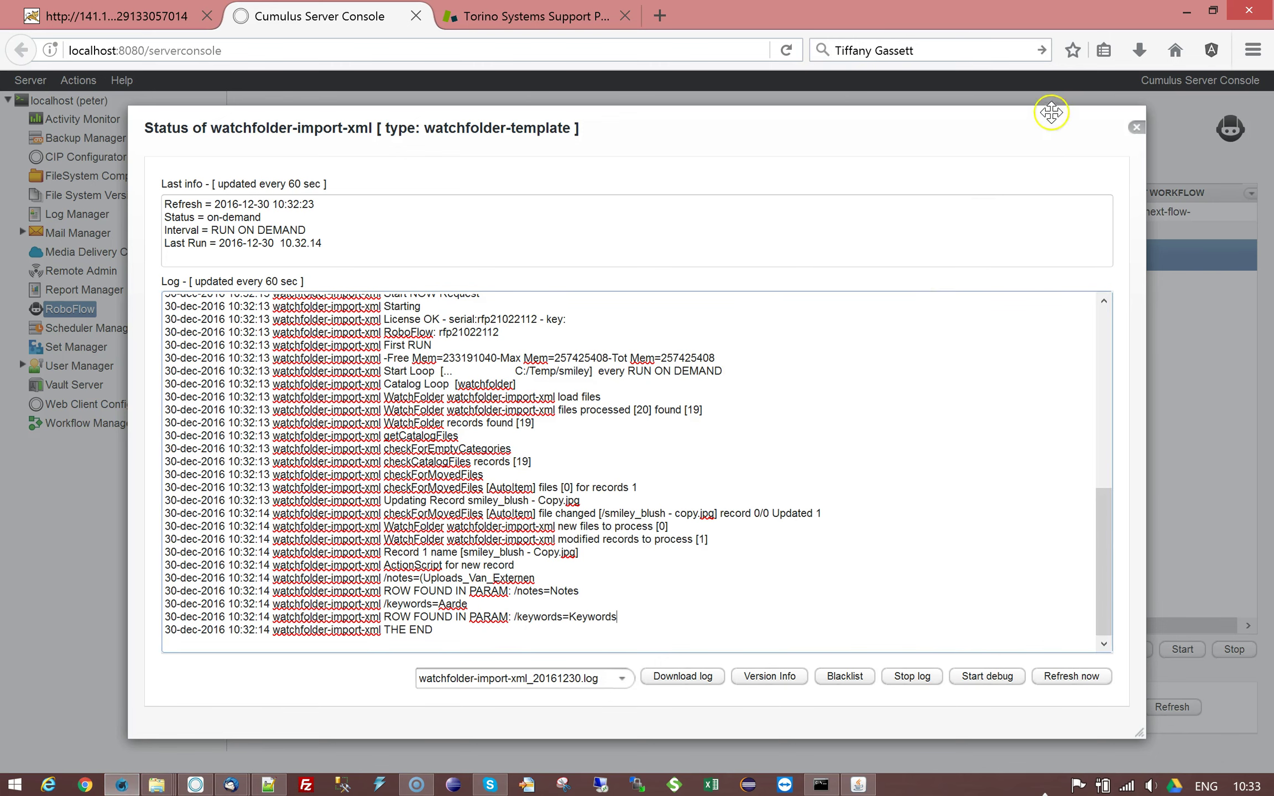
pyautogui.click(1137, 127)
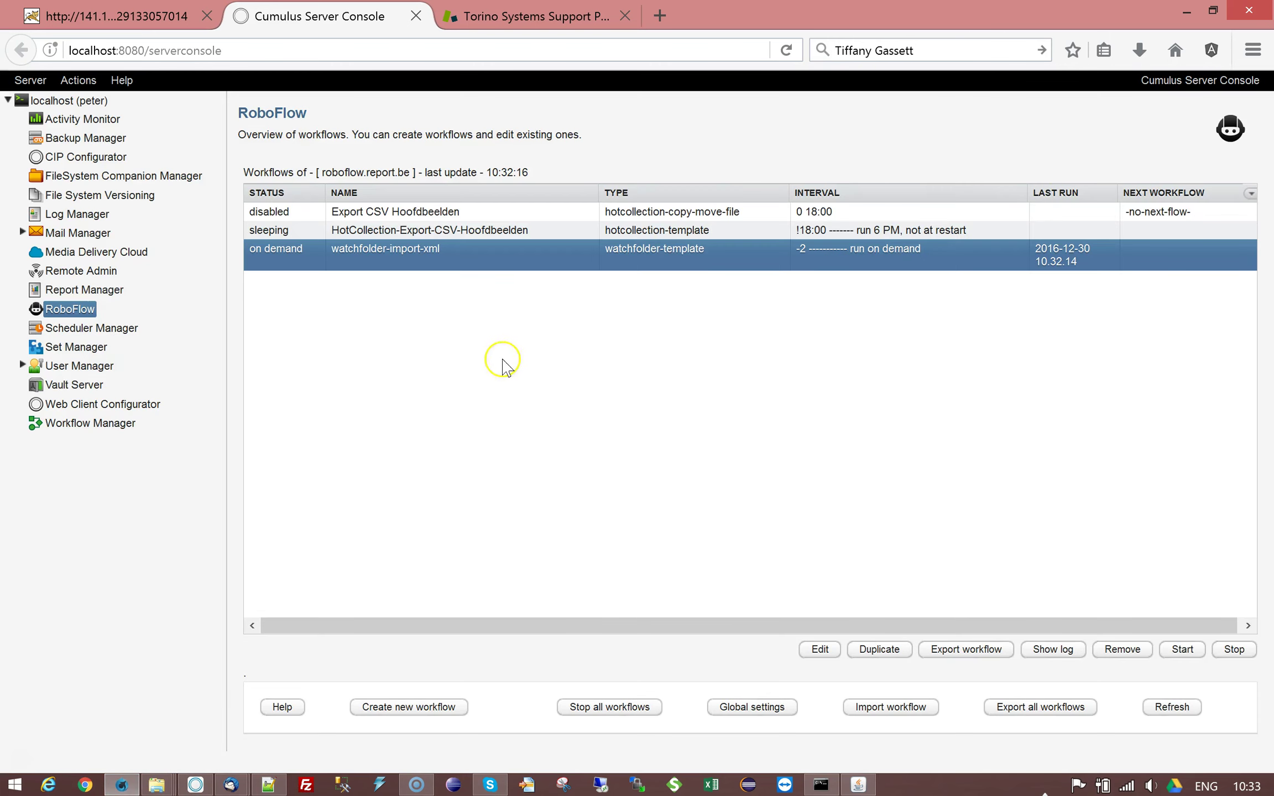
pyautogui.click(820, 650)
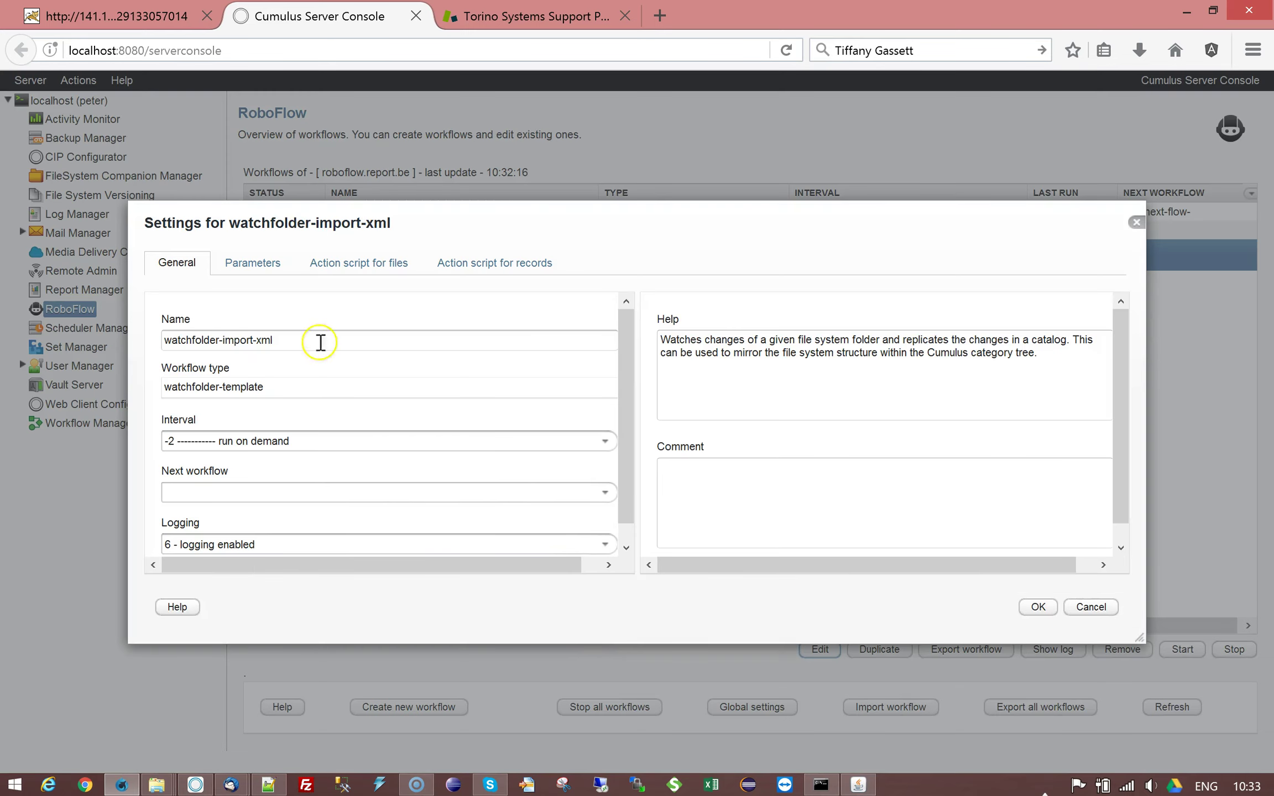
pyautogui.click(253, 263)
# - Open the param-xml-to-record-field table, examine its /notes and /keywords mappings, save the table and cancel the parameter dialog
pyautogui.click(182, 503)
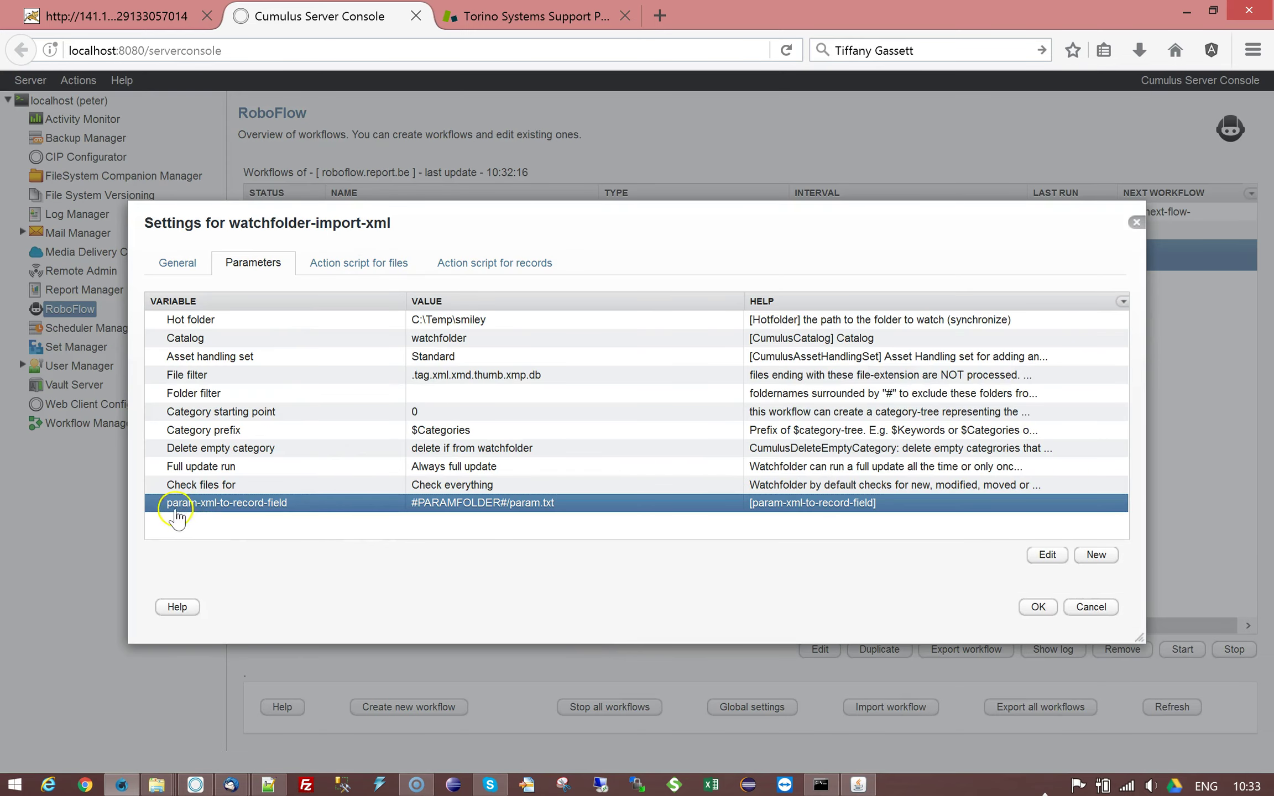
pyautogui.doubleClick(471, 506)
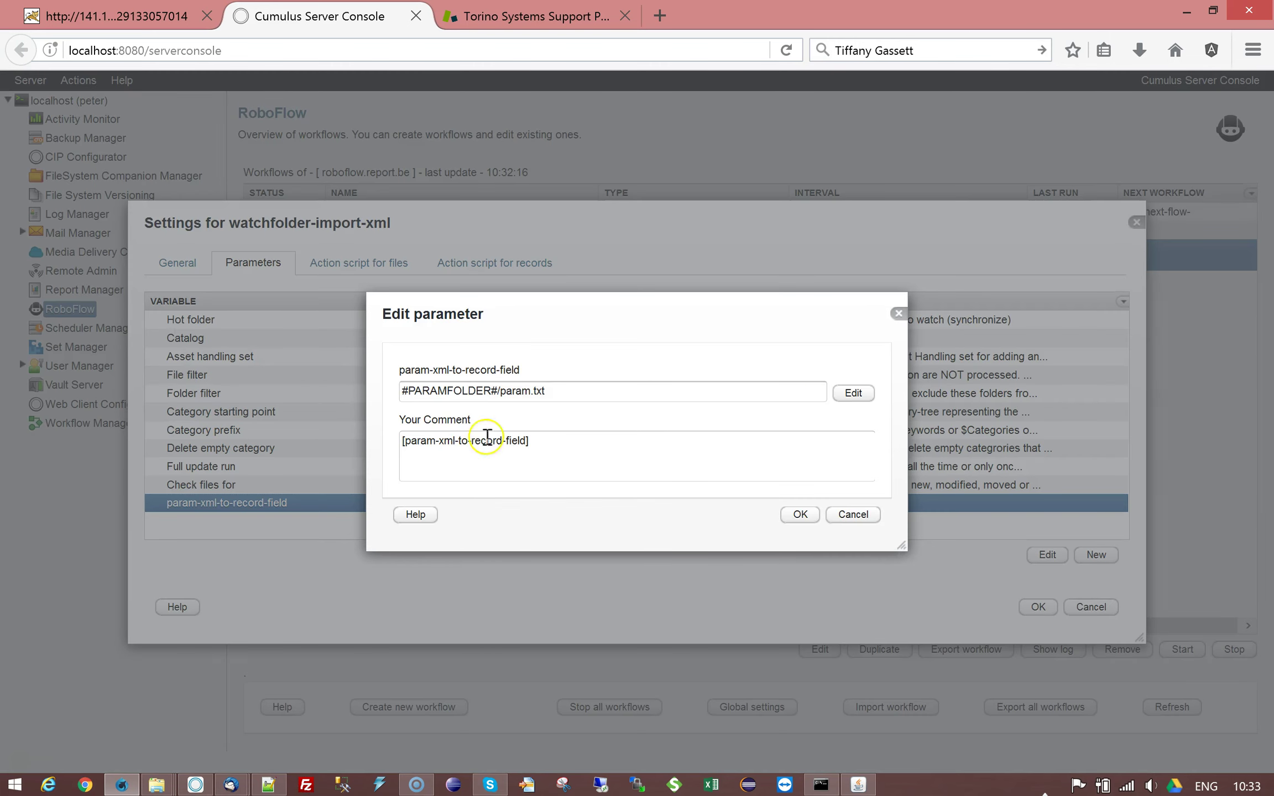
pyautogui.click(852, 394)
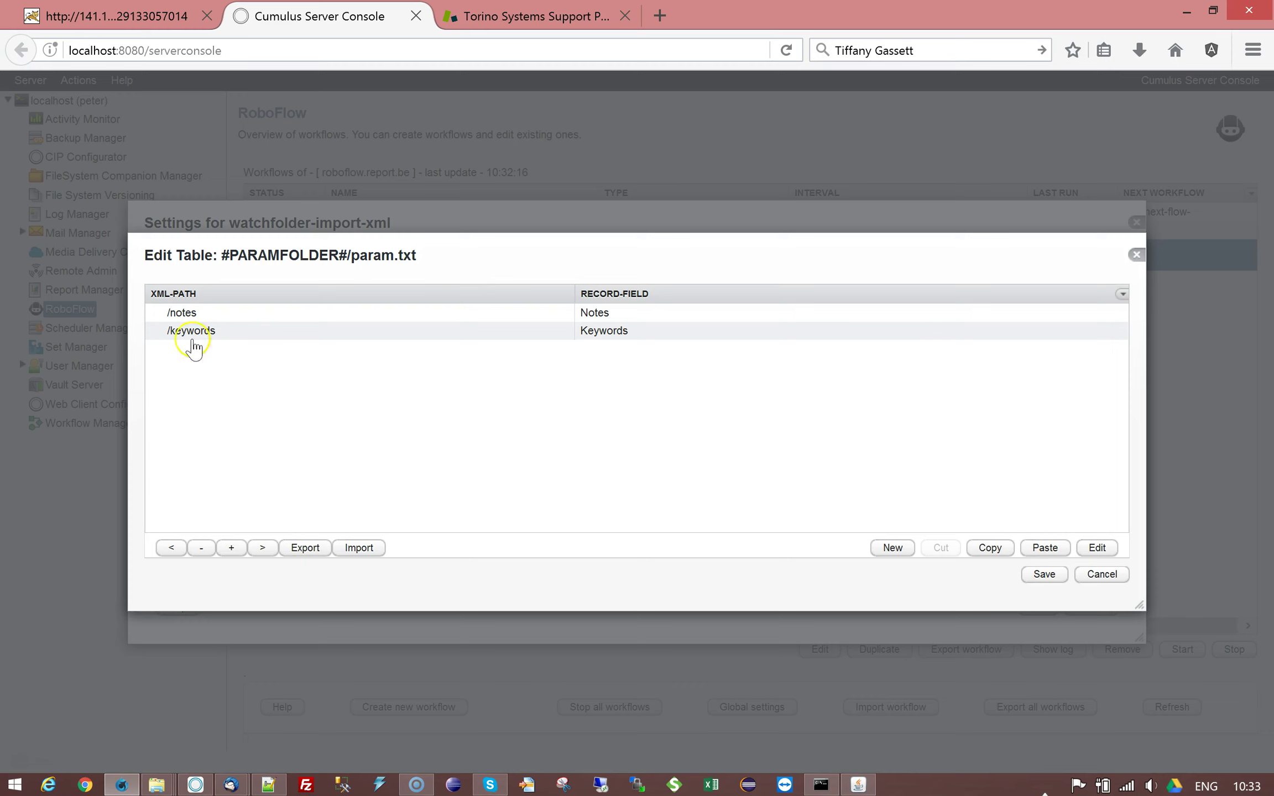
pyautogui.click(172, 315)
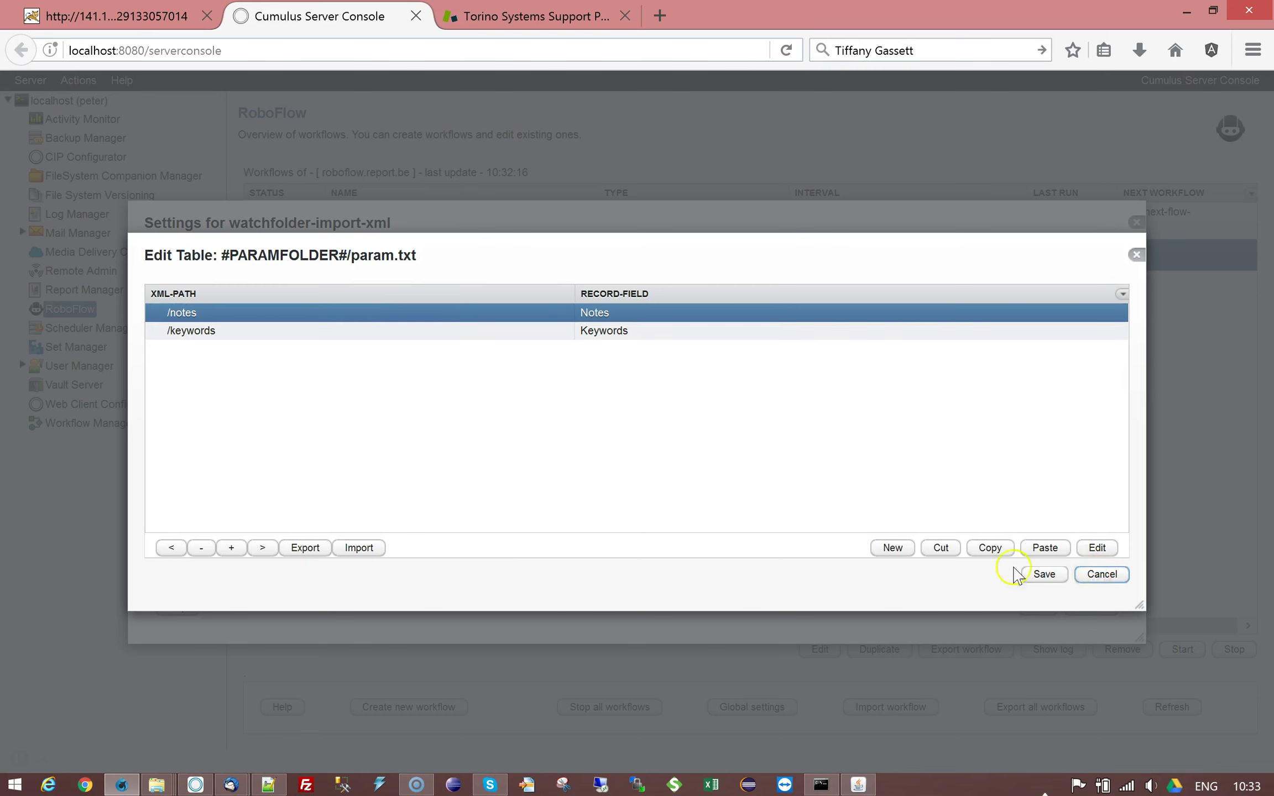
pyautogui.click(1040, 574)
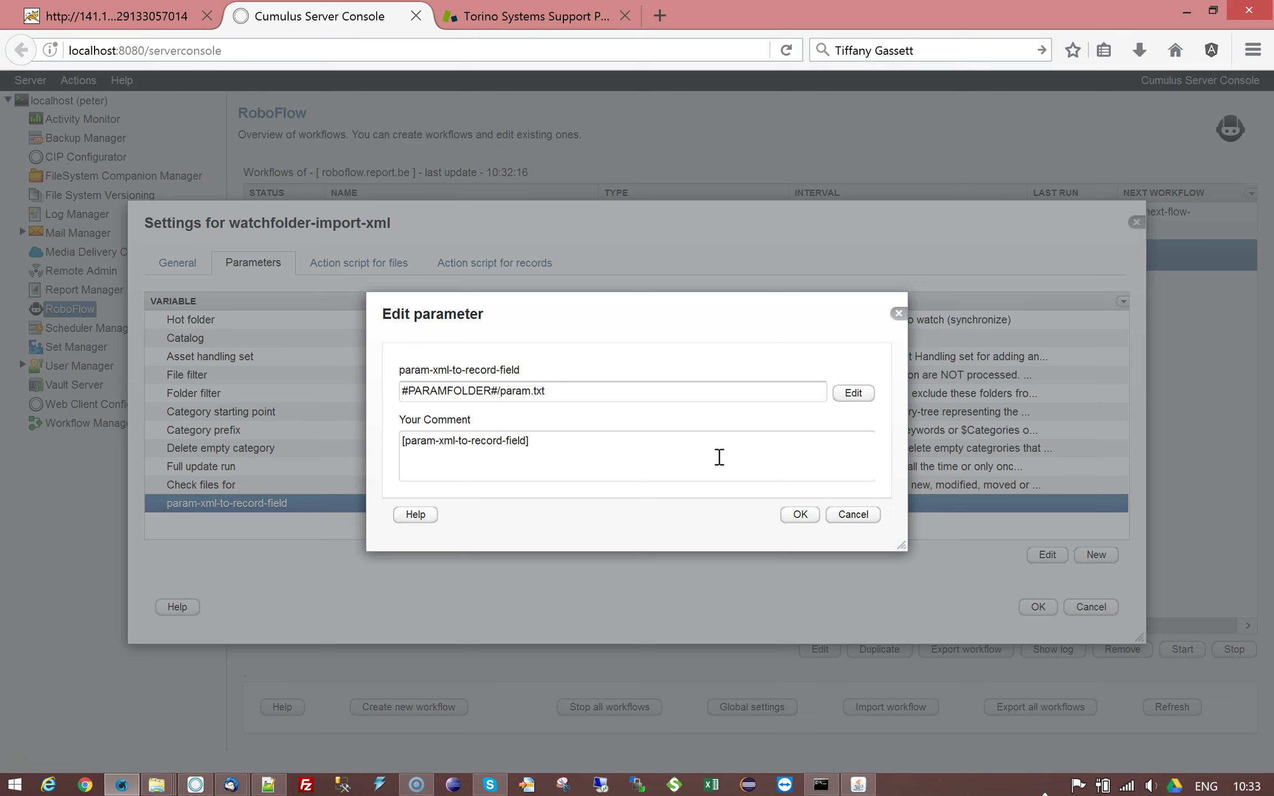
pyautogui.click(865, 519)
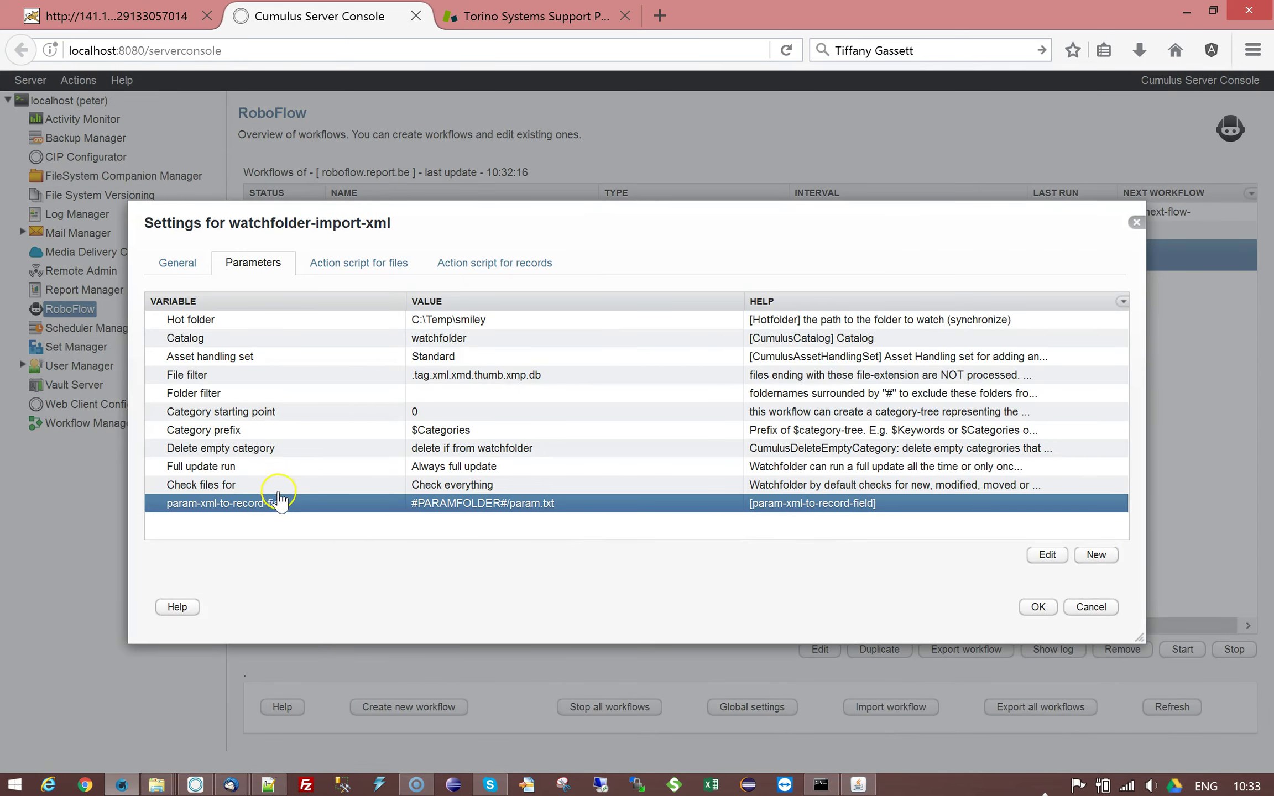
# - Examine the Hot folder, Catalog, Asset handling set and File filter parameters of the workflow
pyautogui.click(423, 320)
pyautogui.click(443, 338)
pyautogui.click(464, 356)
pyautogui.click(485, 376)
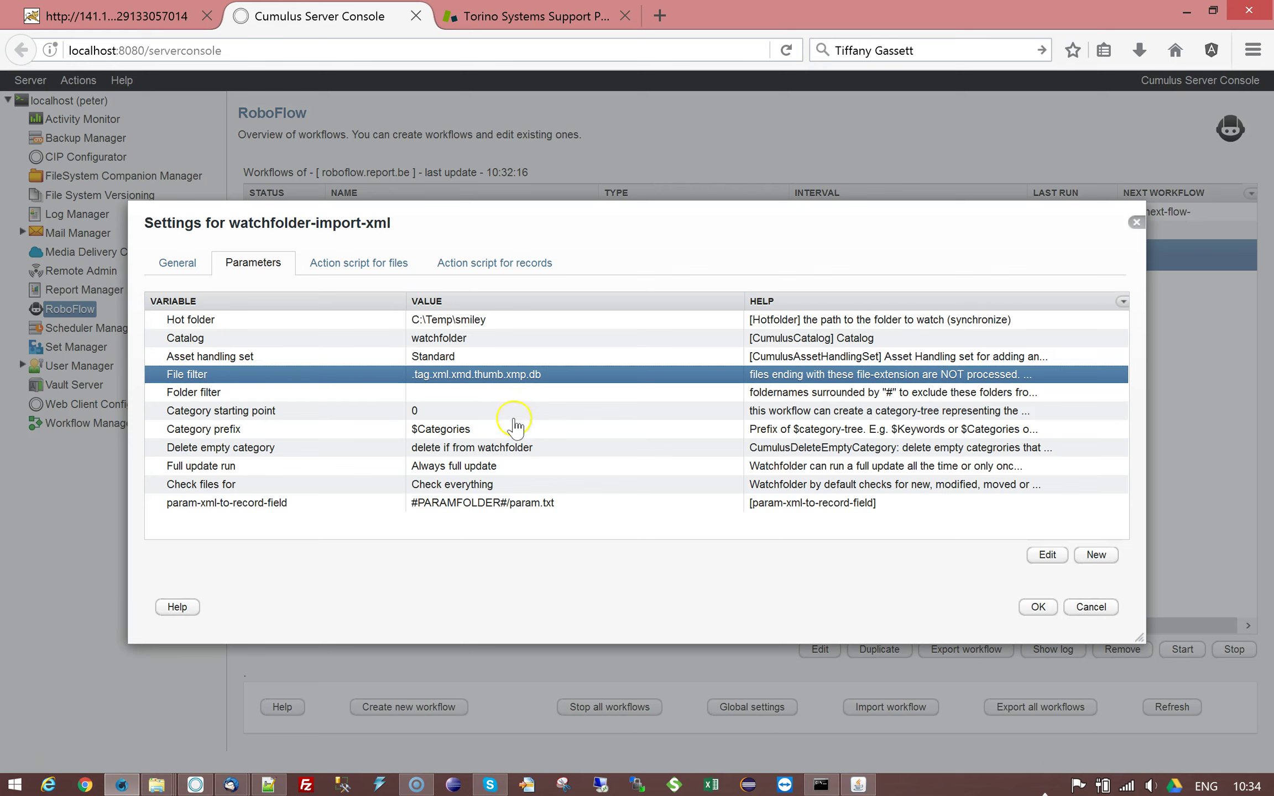
pyautogui.click(424, 320)
pyautogui.click(461, 342)
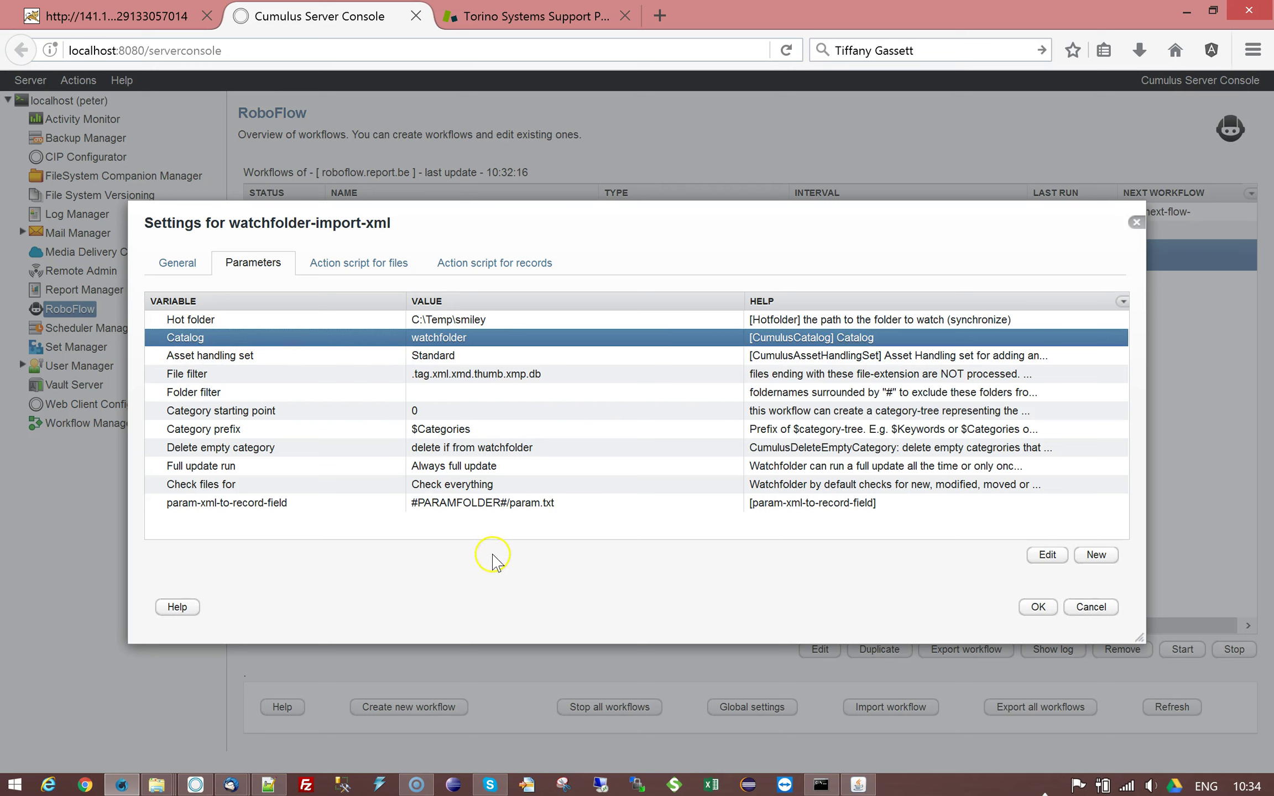
# - In the action script for records, edit the write-text-to-log action's text by inserting "up" before "new record", and confirm
pyautogui.click(451, 268)
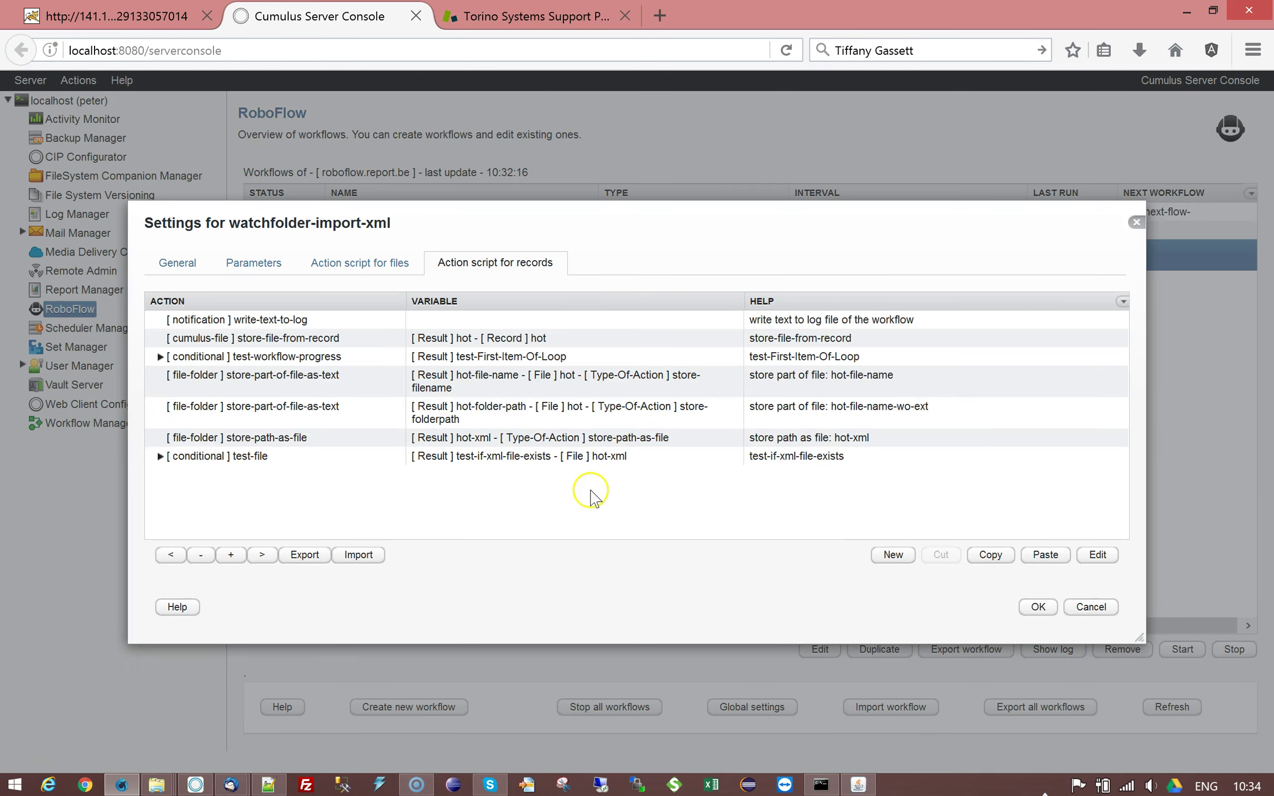
pyautogui.doubleClick(337, 321)
pyautogui.click(480, 390)
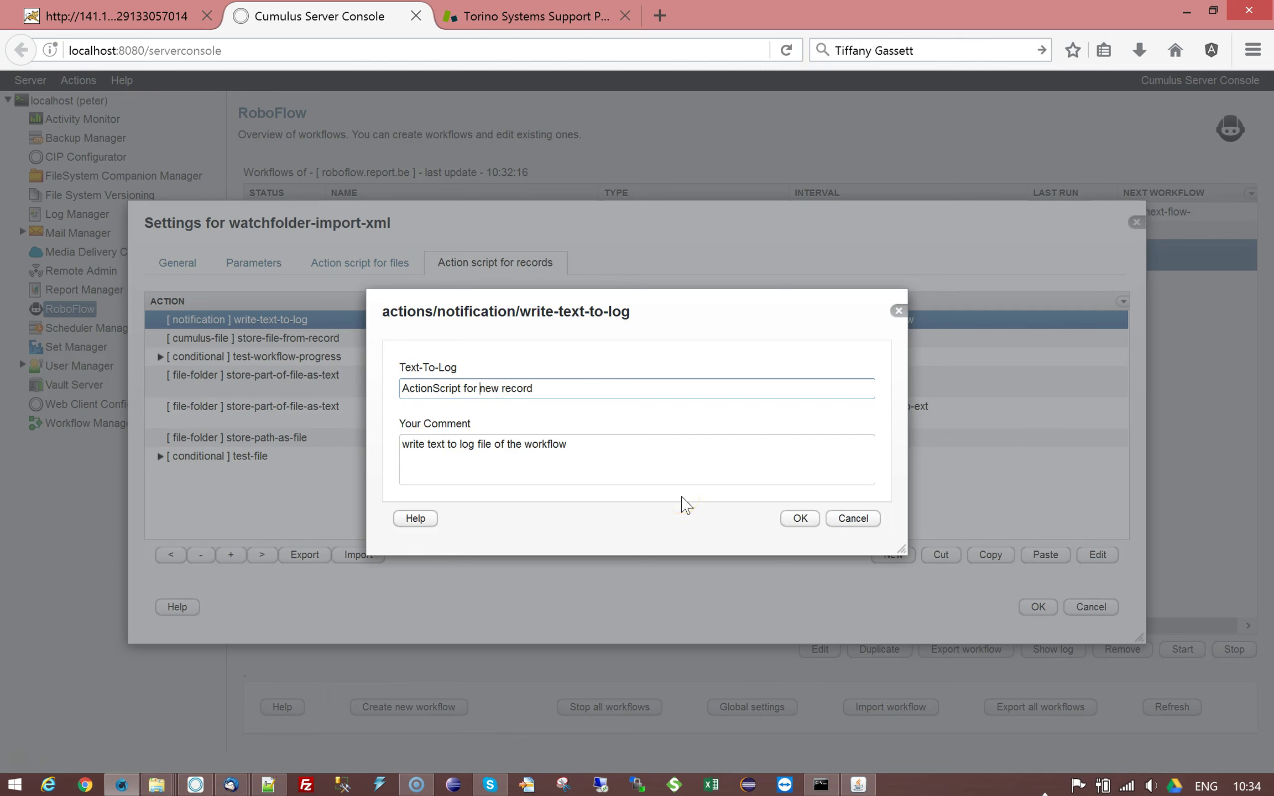
pyautogui.write('up')
pyautogui.click(796, 520)
# - In the action script for files, expand the test-workflow-progress conditional and open its store-path-as-file action to examine the settings
pyautogui.click(360, 265)
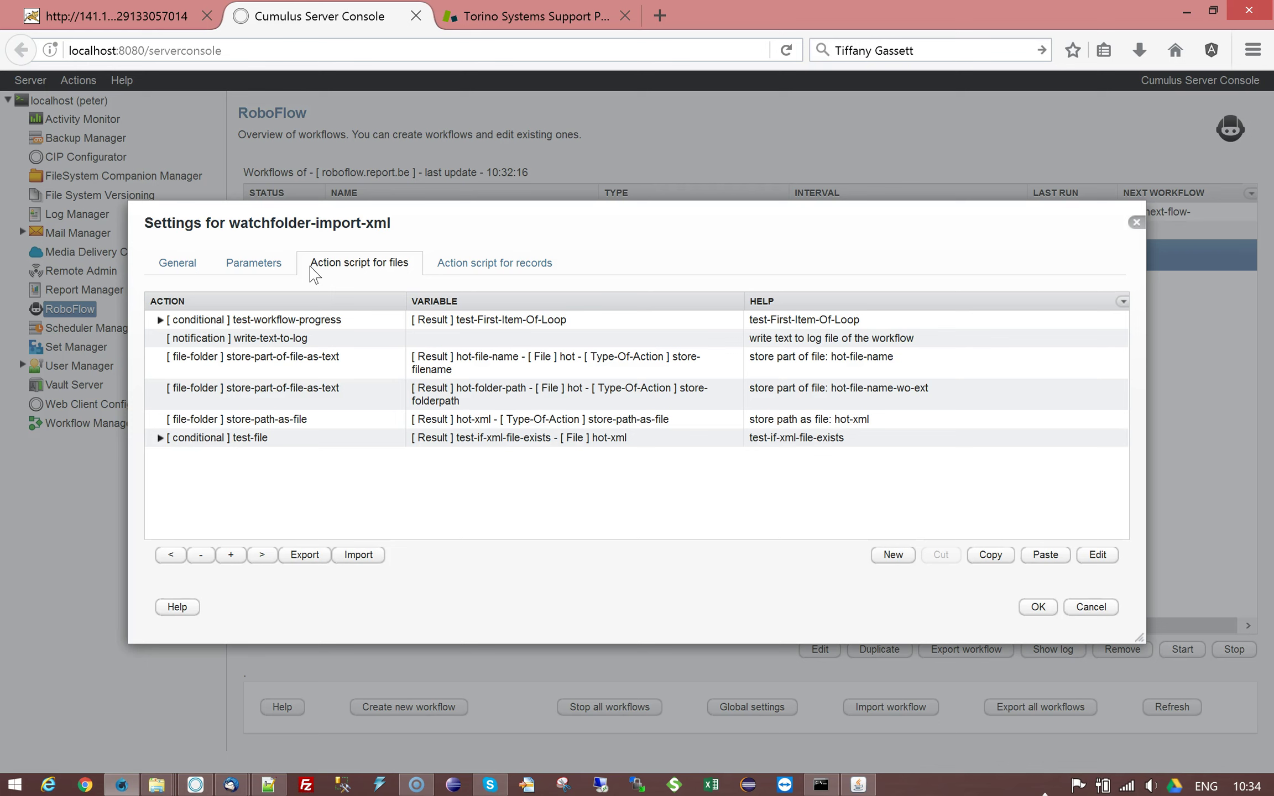
pyautogui.click(181, 321)
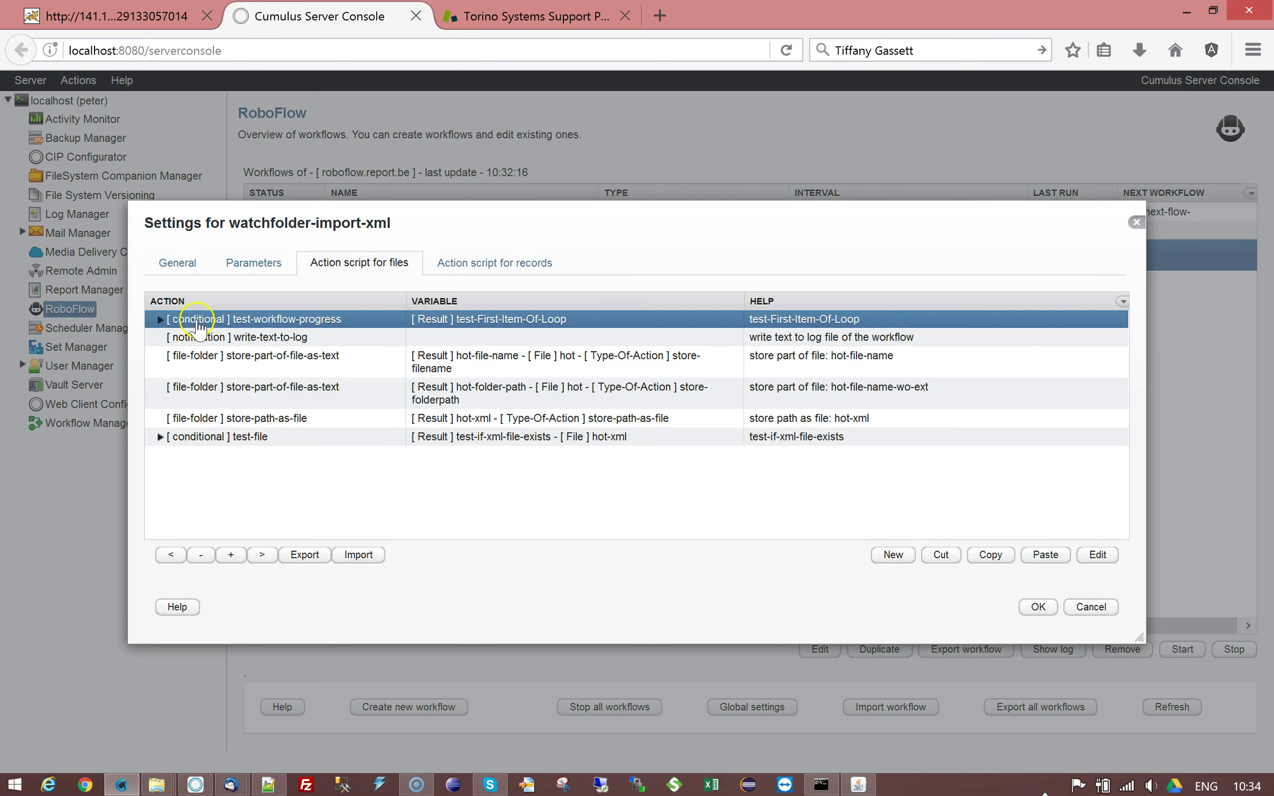
pyautogui.click(299, 321)
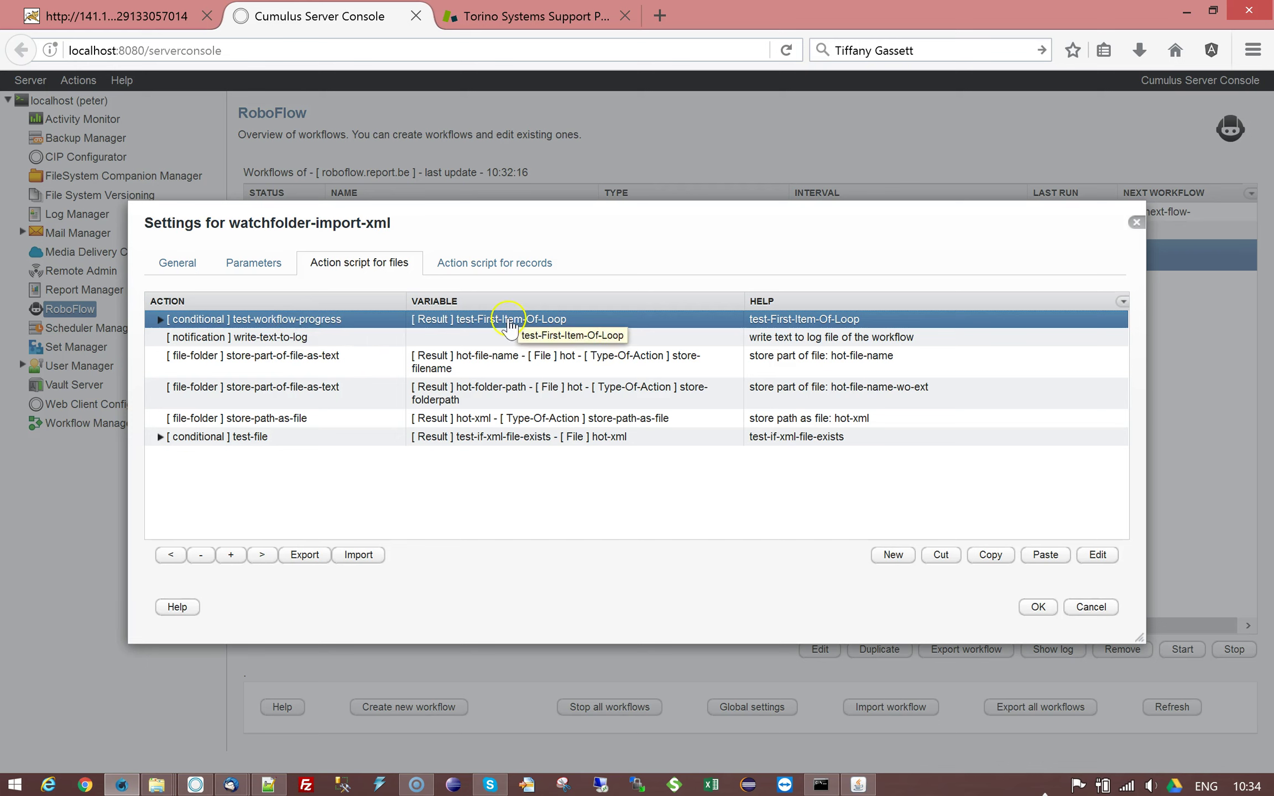
pyautogui.click(161, 320)
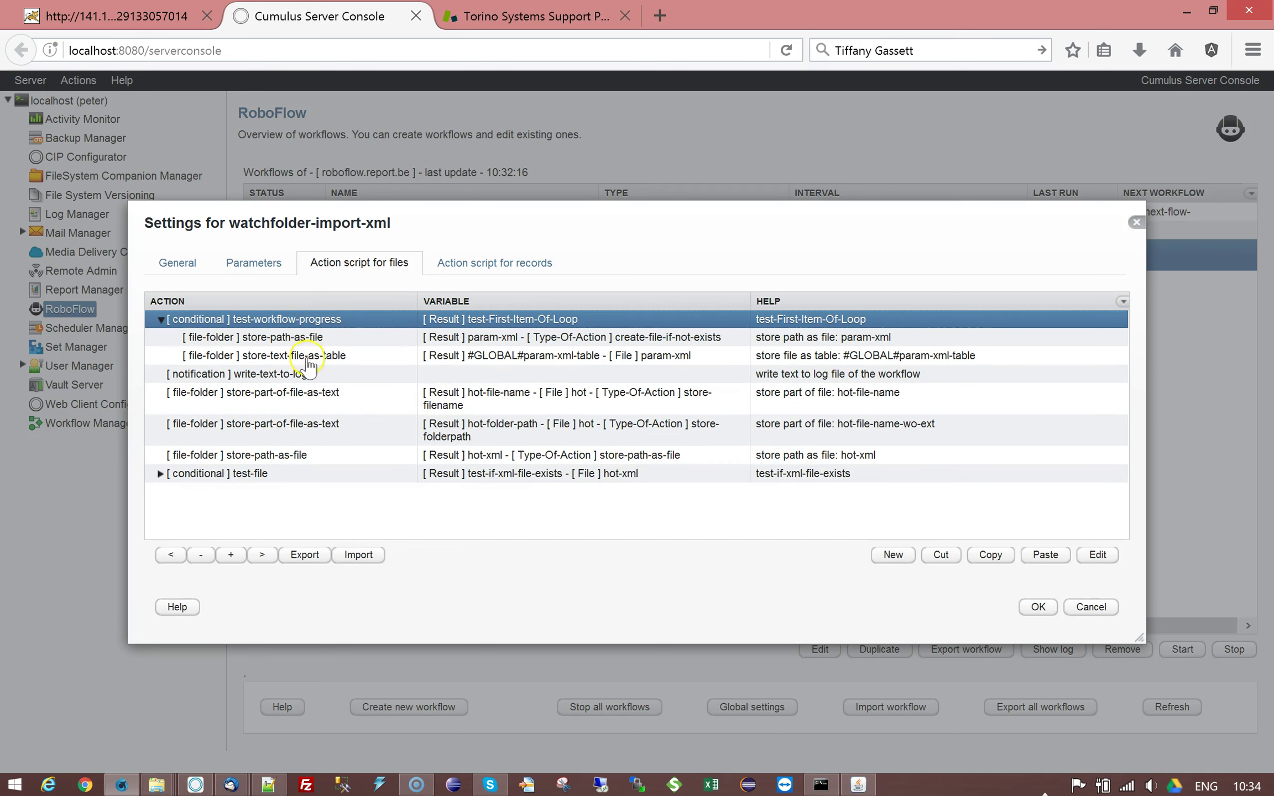
pyautogui.click(326, 340)
pyautogui.doubleClick(327, 340)
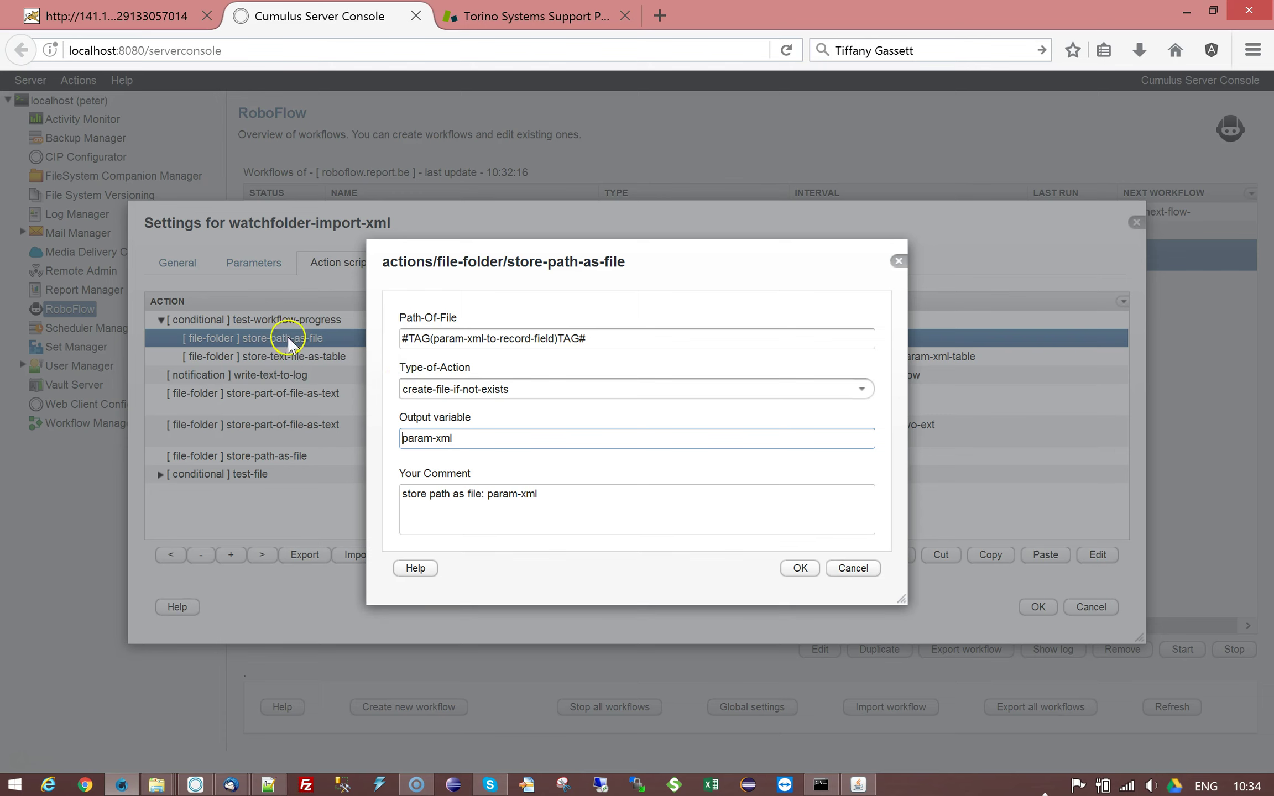
# - Close the store-path-as-file action unchanged, check the param-xml-to-record-field parameter, and return to the action script for files
pyautogui.click(843, 568)
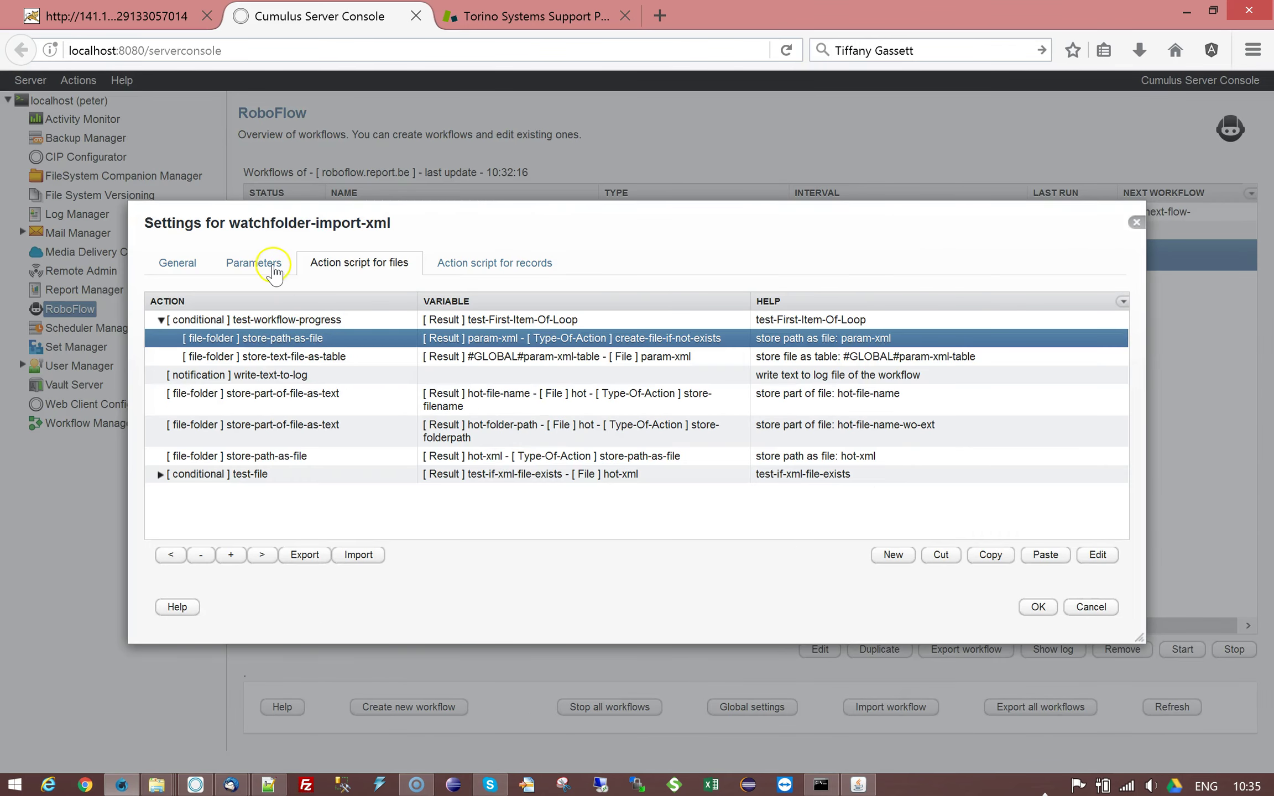
pyautogui.click(255, 263)
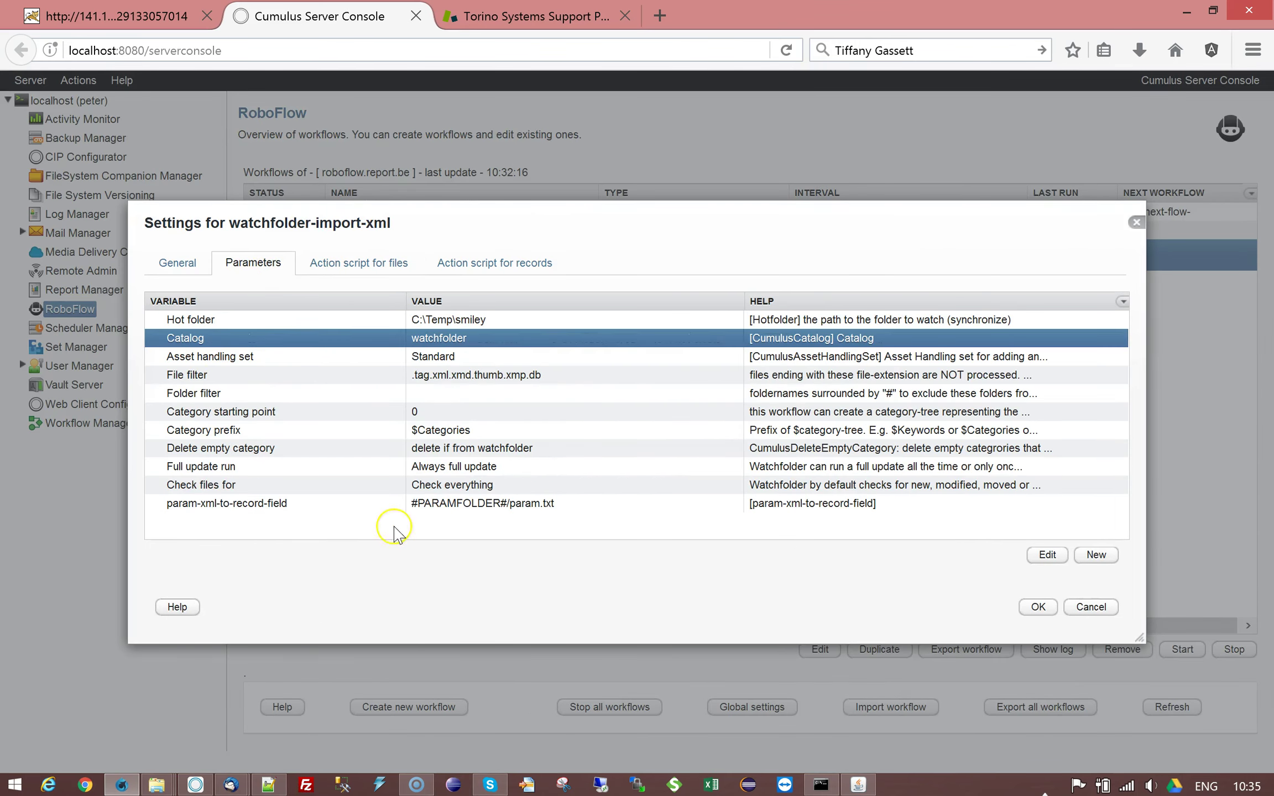
pyautogui.click(493, 505)
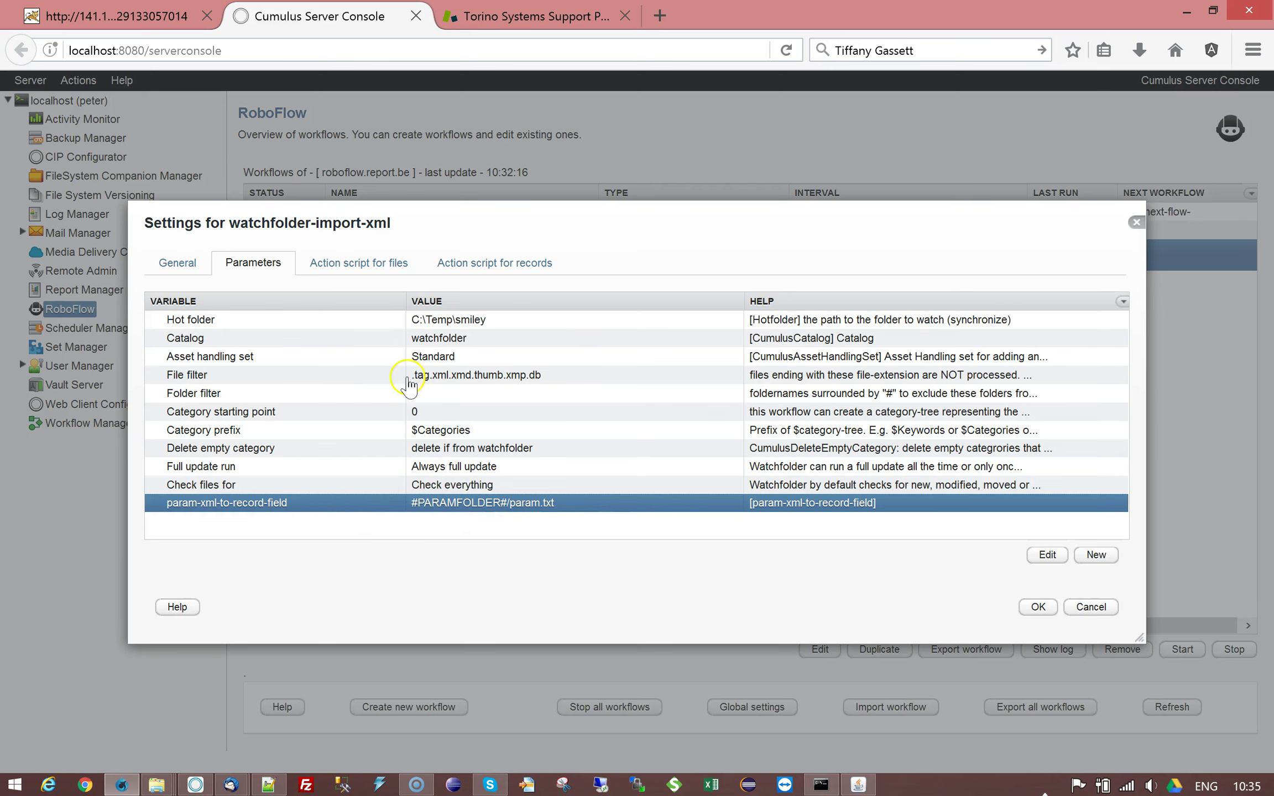
pyautogui.click(389, 269)
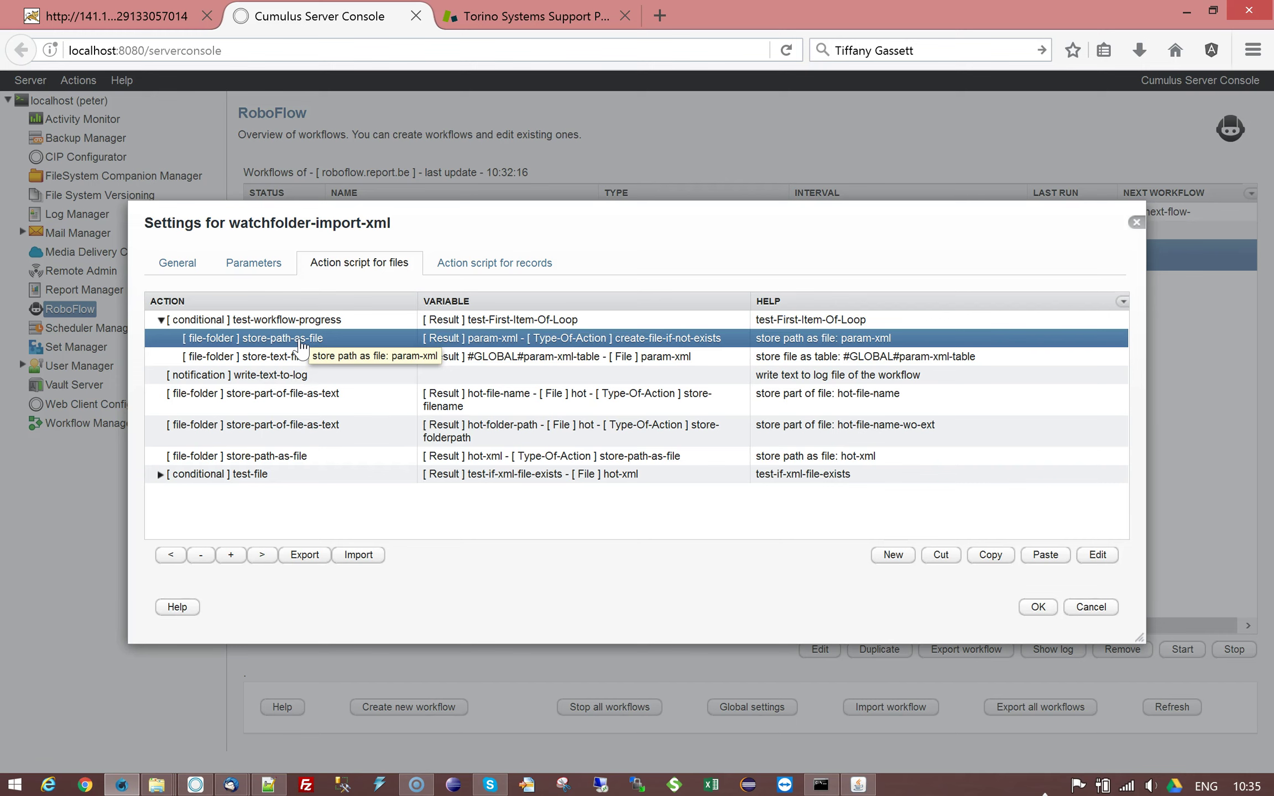
# - Open the store-text-file-as-table action, examine its search column number and the #GLOBAL# prefix of its output variable, and cancel
pyautogui.doubleClick(291, 357)
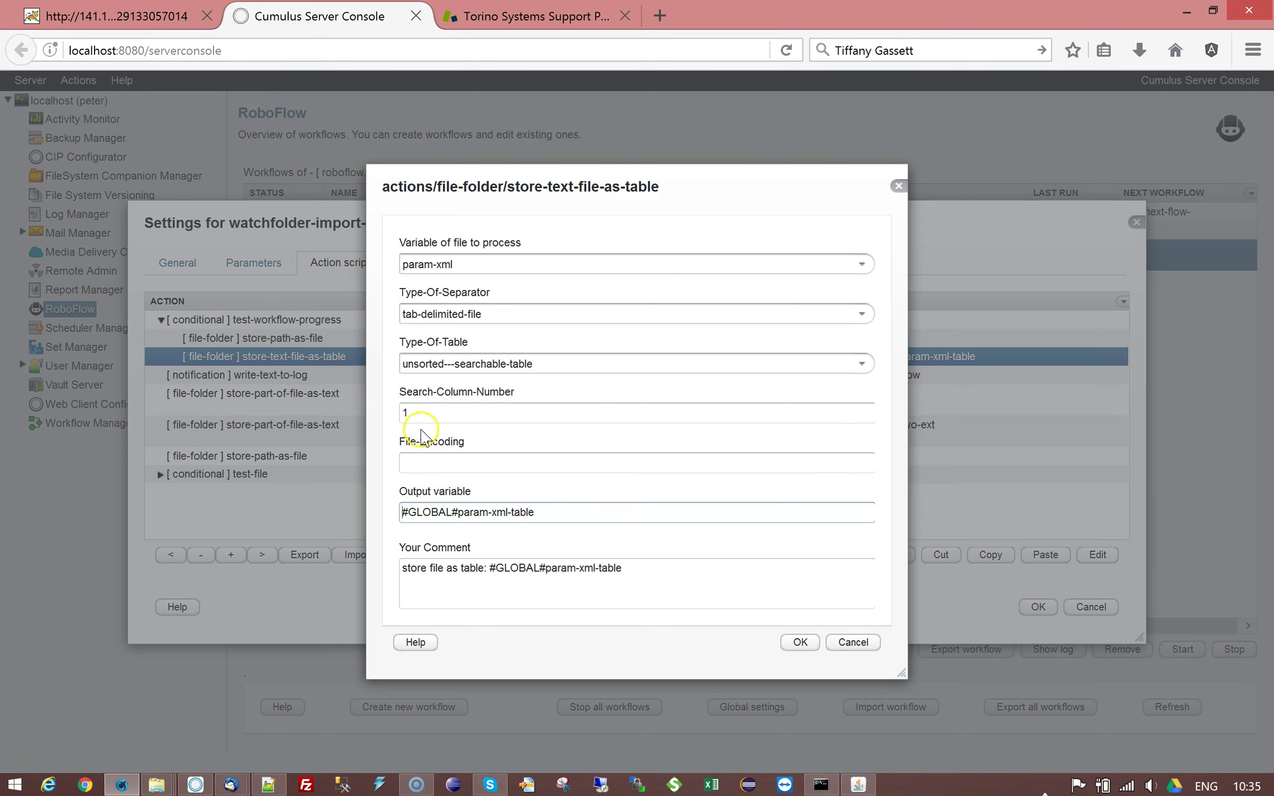
pyautogui.doubleClick(412, 412)
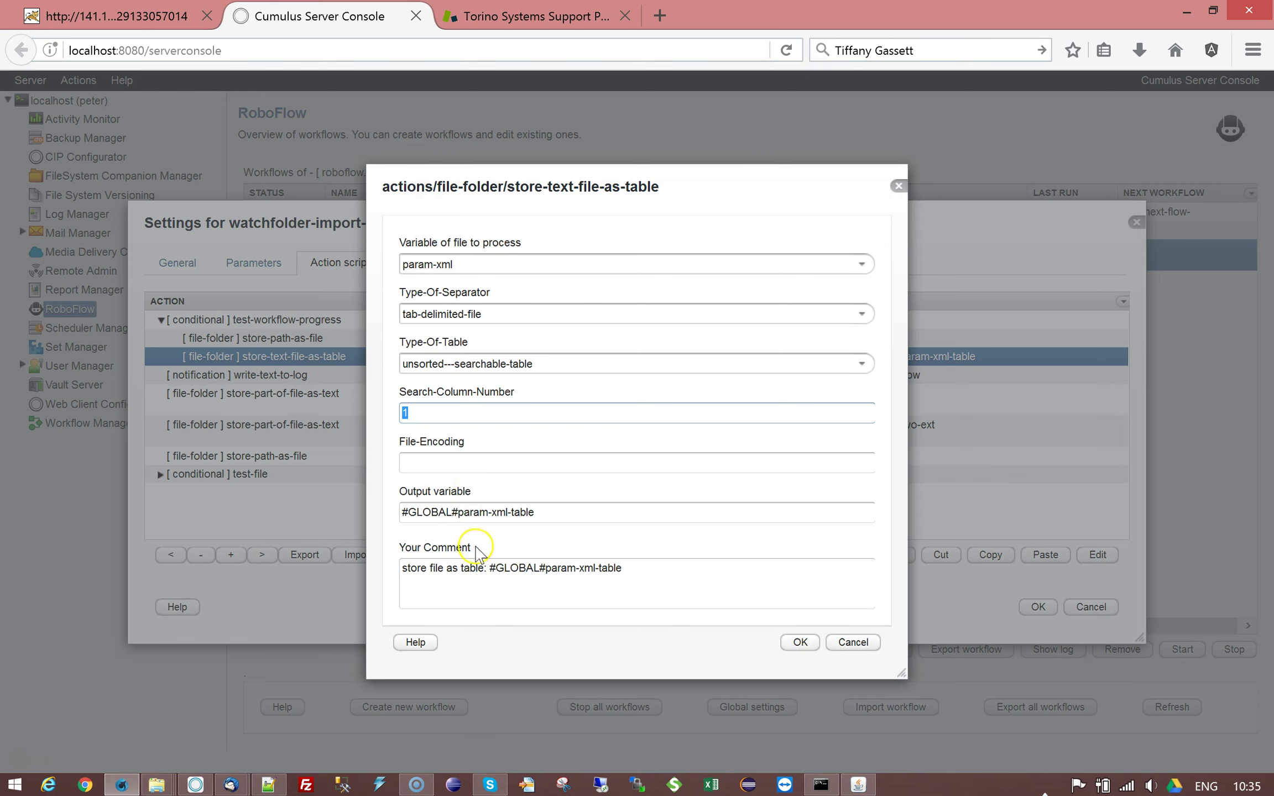
pyautogui.click(460, 514)
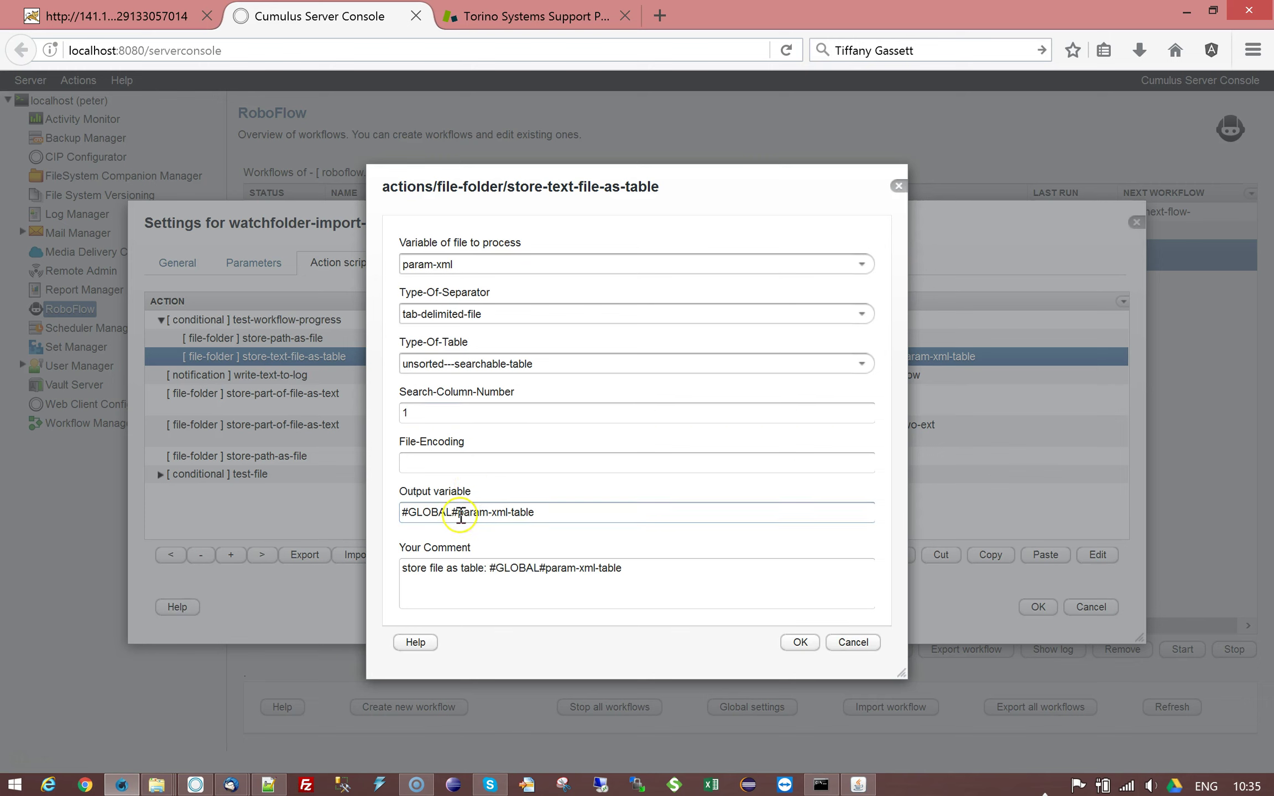
pyautogui.moveTo(463, 514); pyautogui.dragTo(558, 512)
pyautogui.click(461, 512)
pyautogui.moveTo(459, 515); pyautogui.dragTo(406, 515)
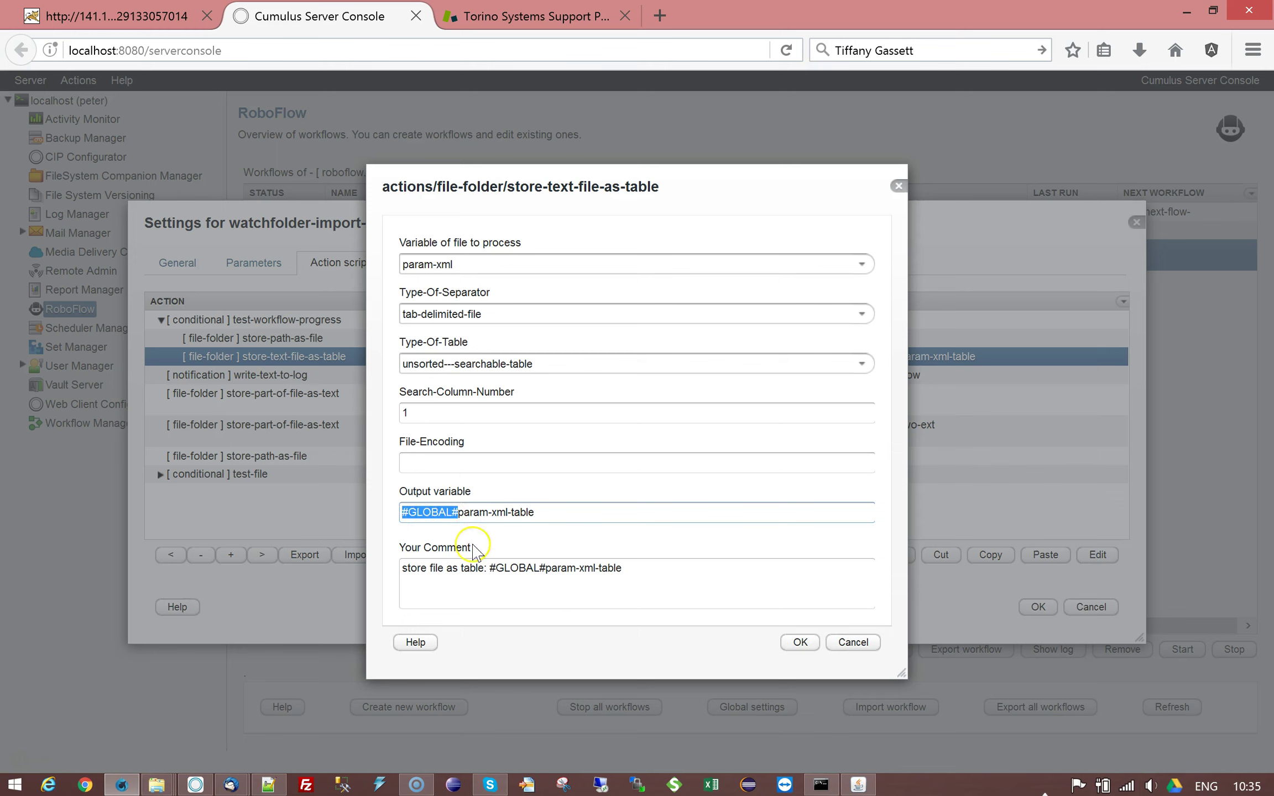
pyautogui.click(853, 643)
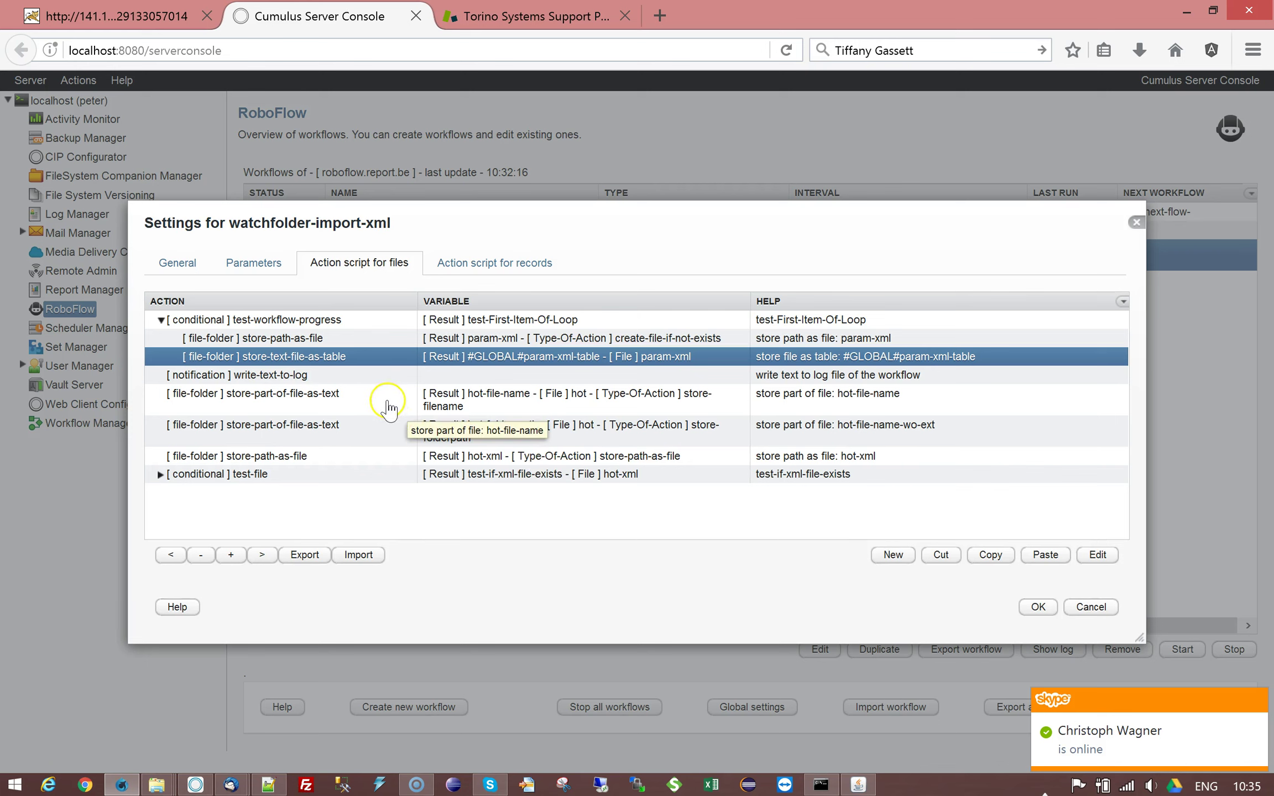
# - Recheck the store-text-file-as-table settings and view the text of the write-text-to-log action, cancelling both dialogs
pyautogui.click(253, 336)
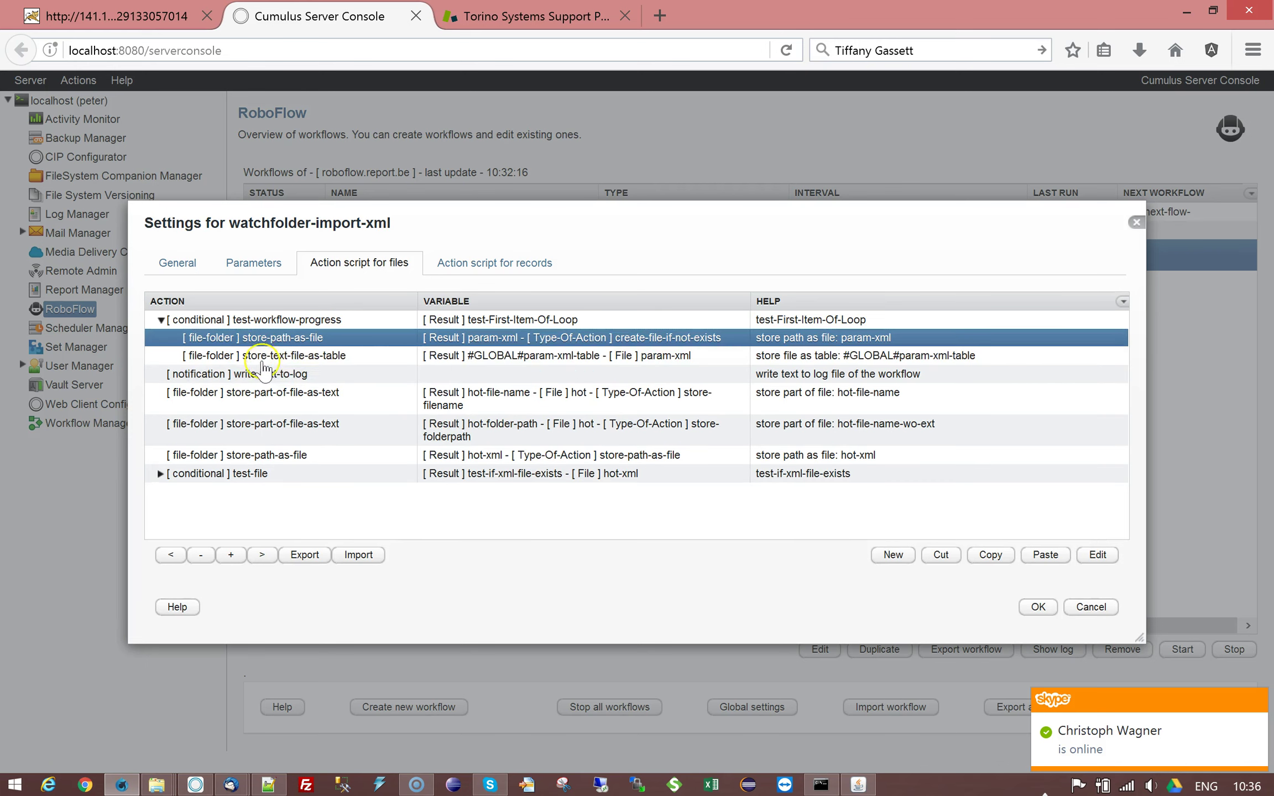
pyautogui.click(282, 359)
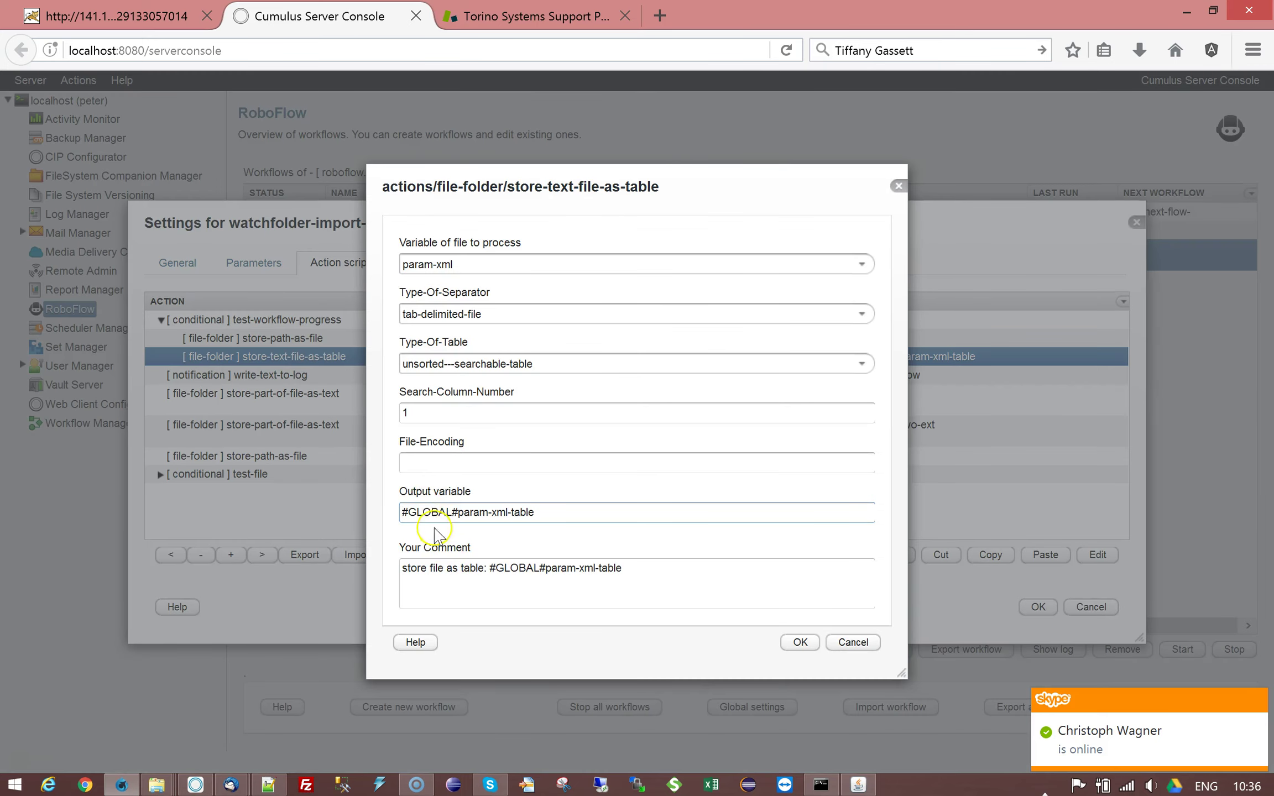
pyautogui.click(853, 644)
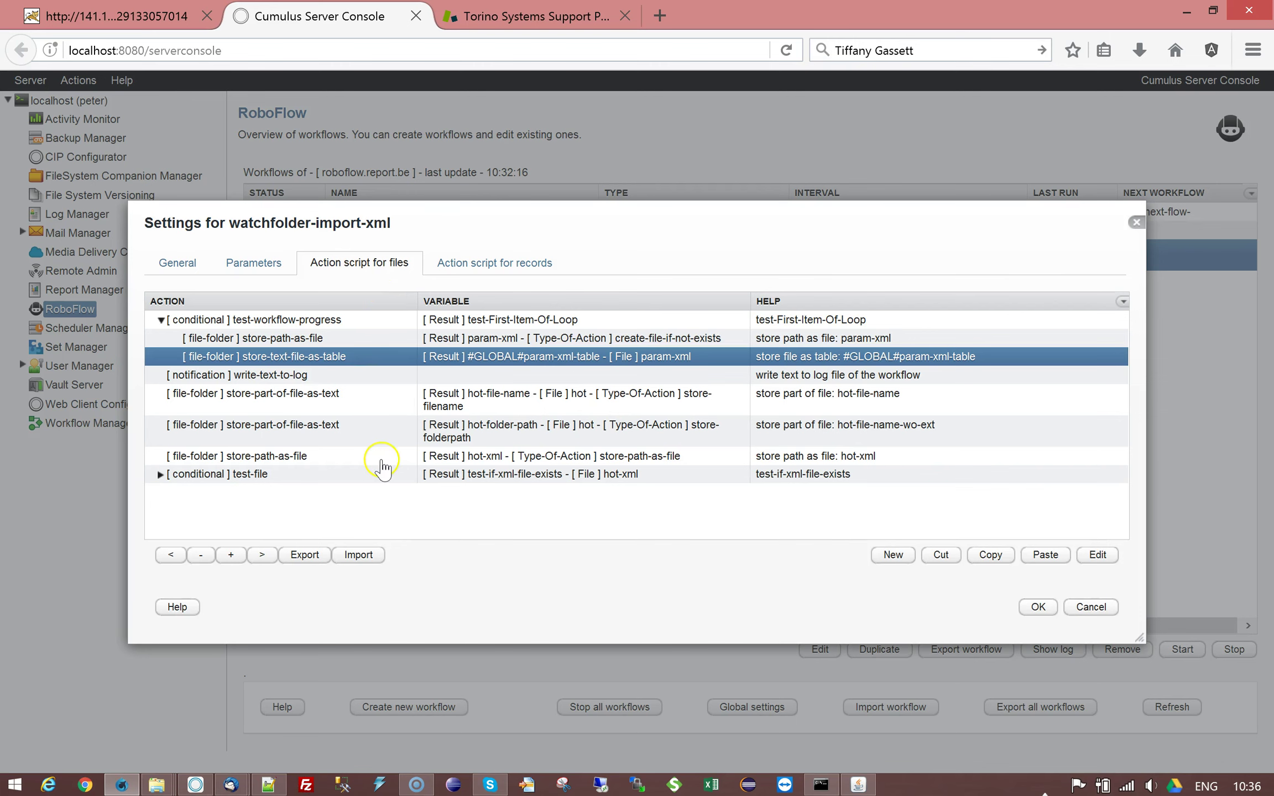
pyautogui.doubleClick(303, 375)
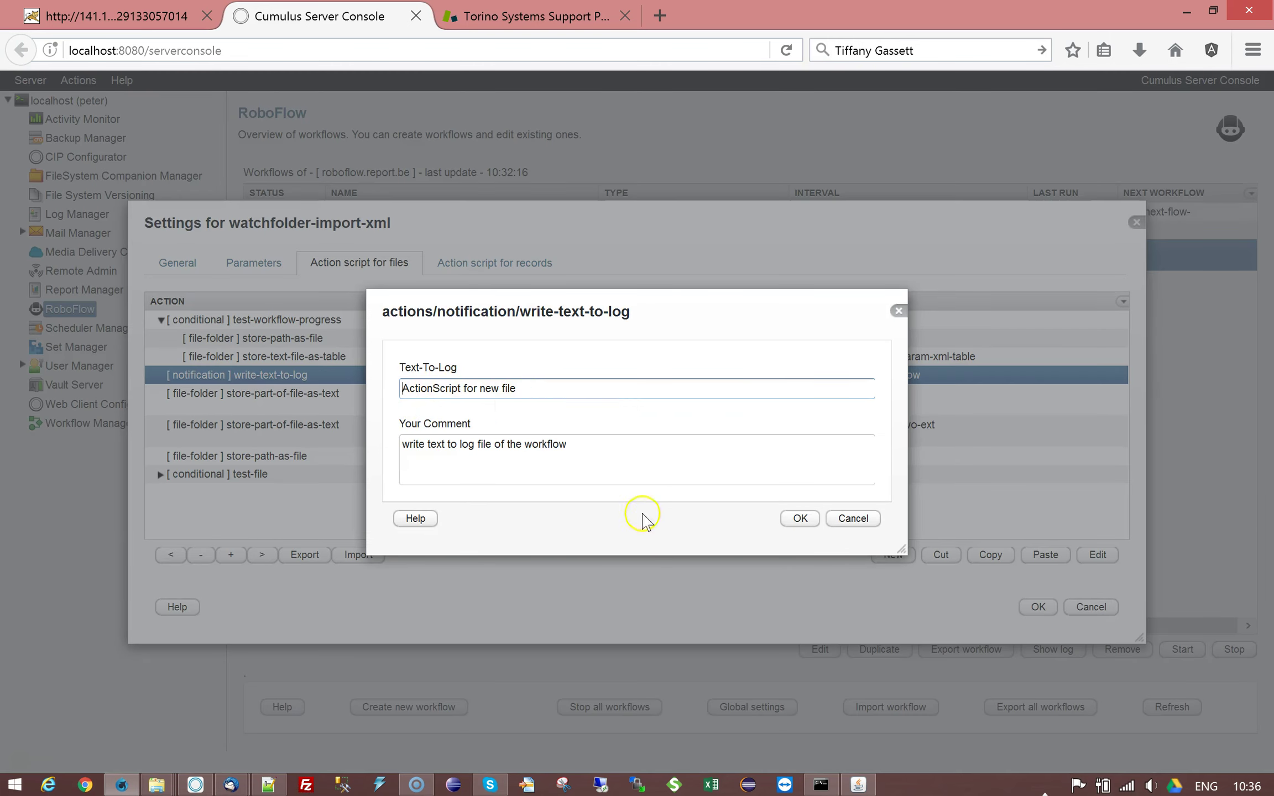
pyautogui.click(853, 518)
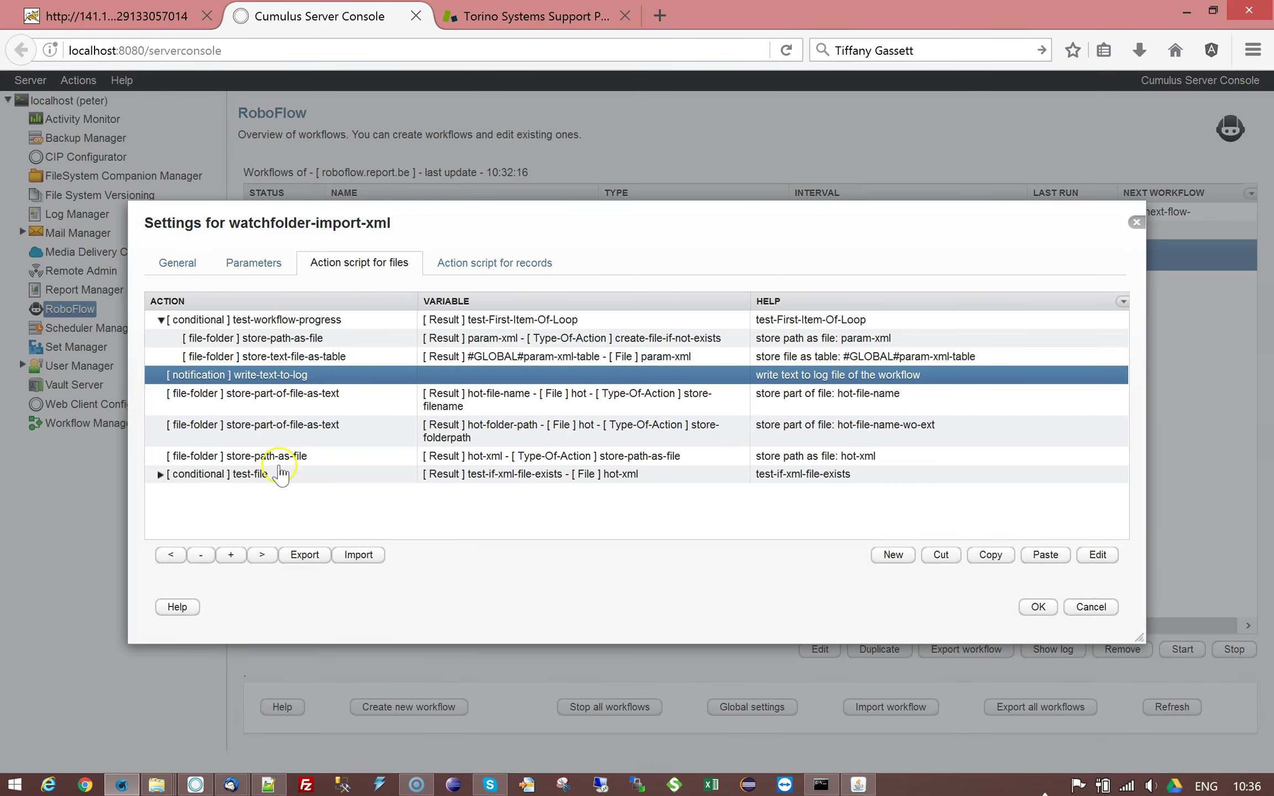
# - Open the store-part-of-file-as-text action that outputs hot-file-name to examine its settings
pyautogui.click(221, 402)
pyautogui.click(246, 404)
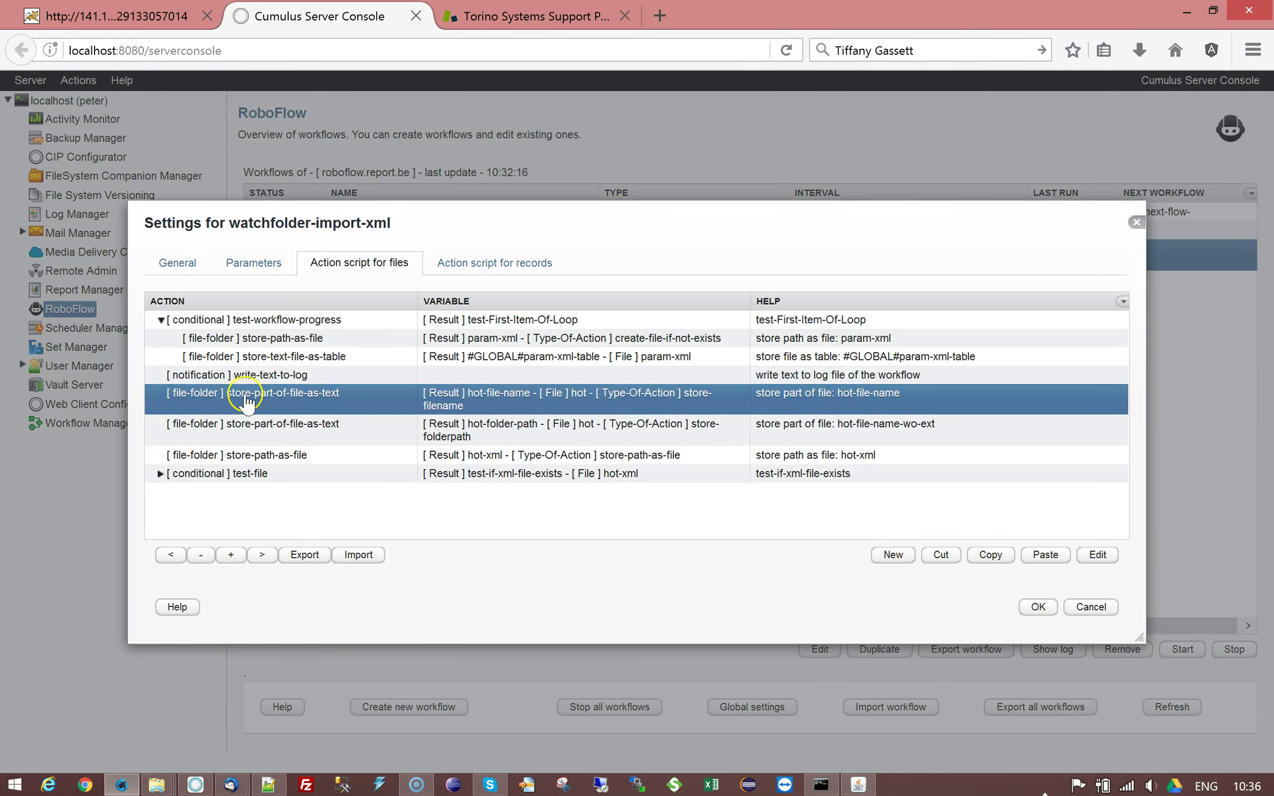
pyautogui.doubleClick(246, 404)
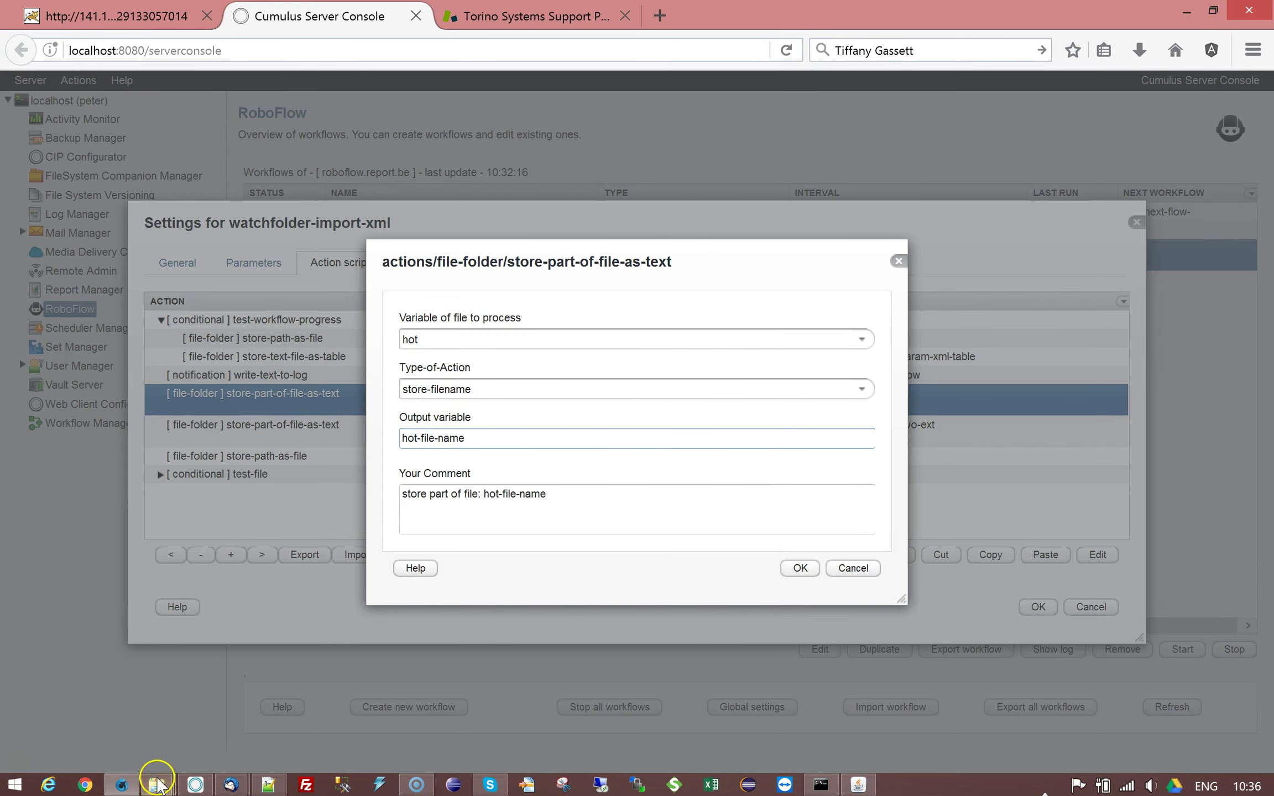
# - In File Explorer's smiley folder, compare the names of smiley_blush - Copy.jpg and its XML file, then return to the browser and cancel the action dialog
pyautogui.moveTo(156, 782)
pyautogui.click(343, 719)
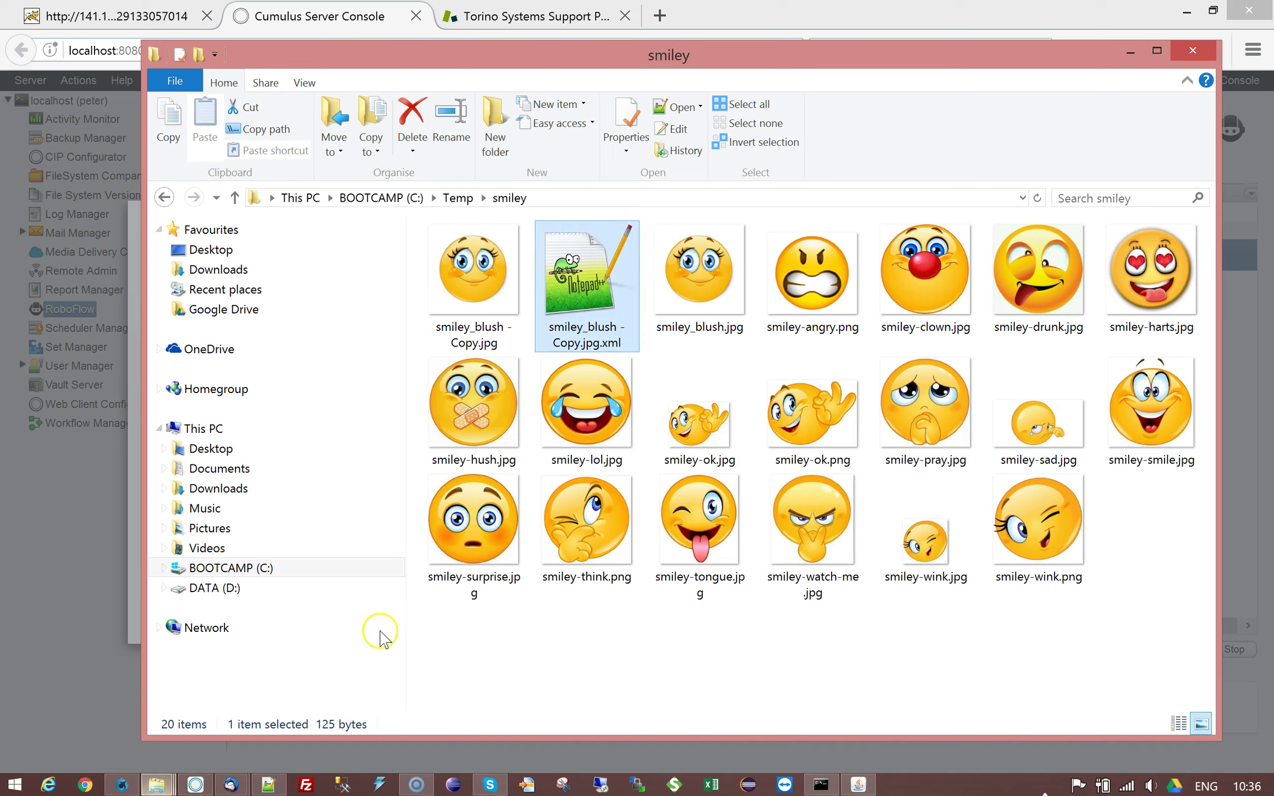
pyautogui.click(453, 343)
pyautogui.click(592, 345)
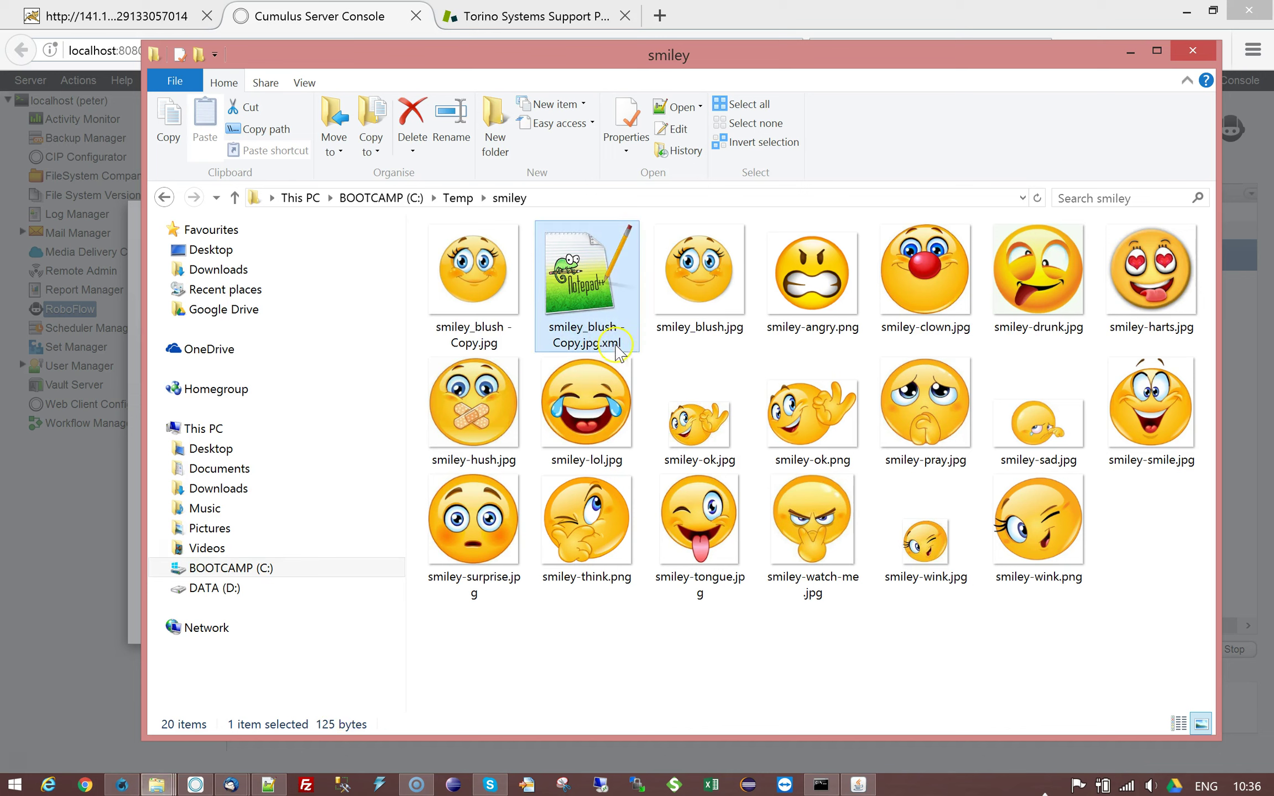
pyautogui.click(1137, 55)
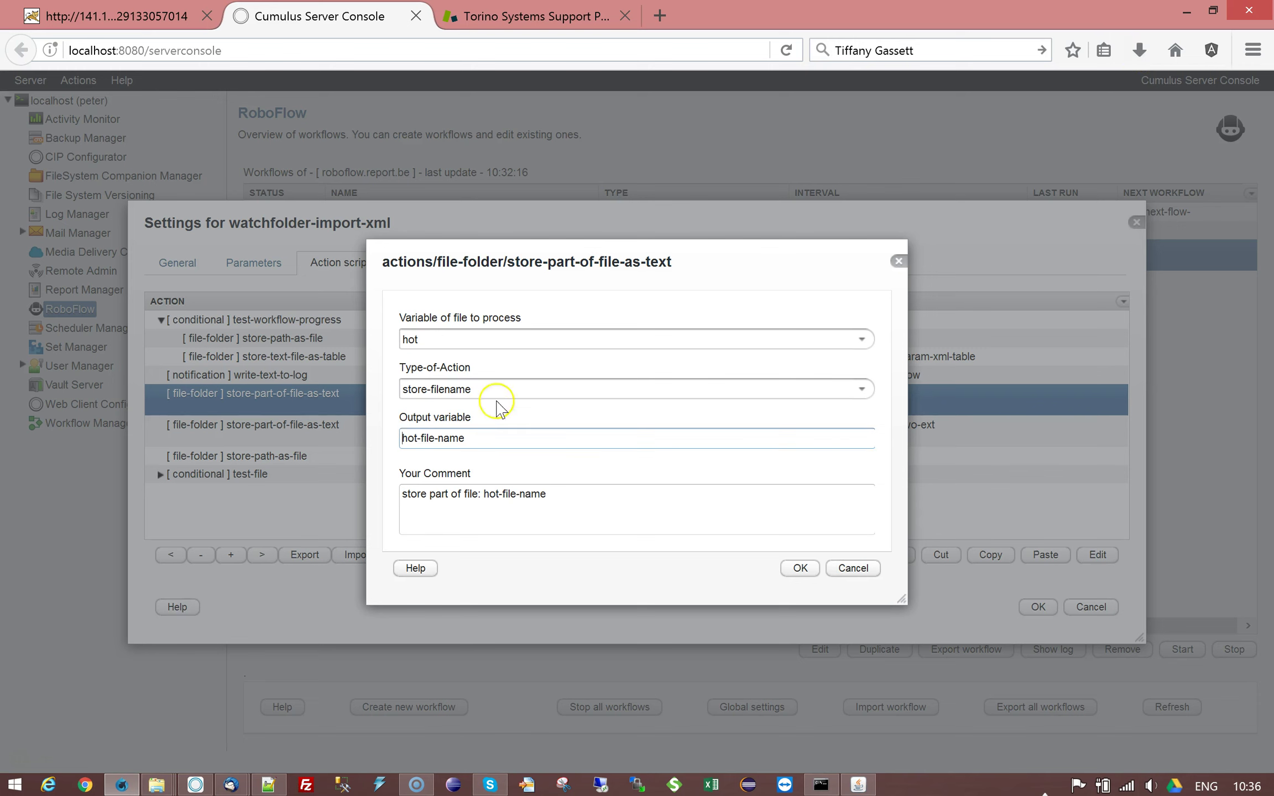
pyautogui.click(850, 571)
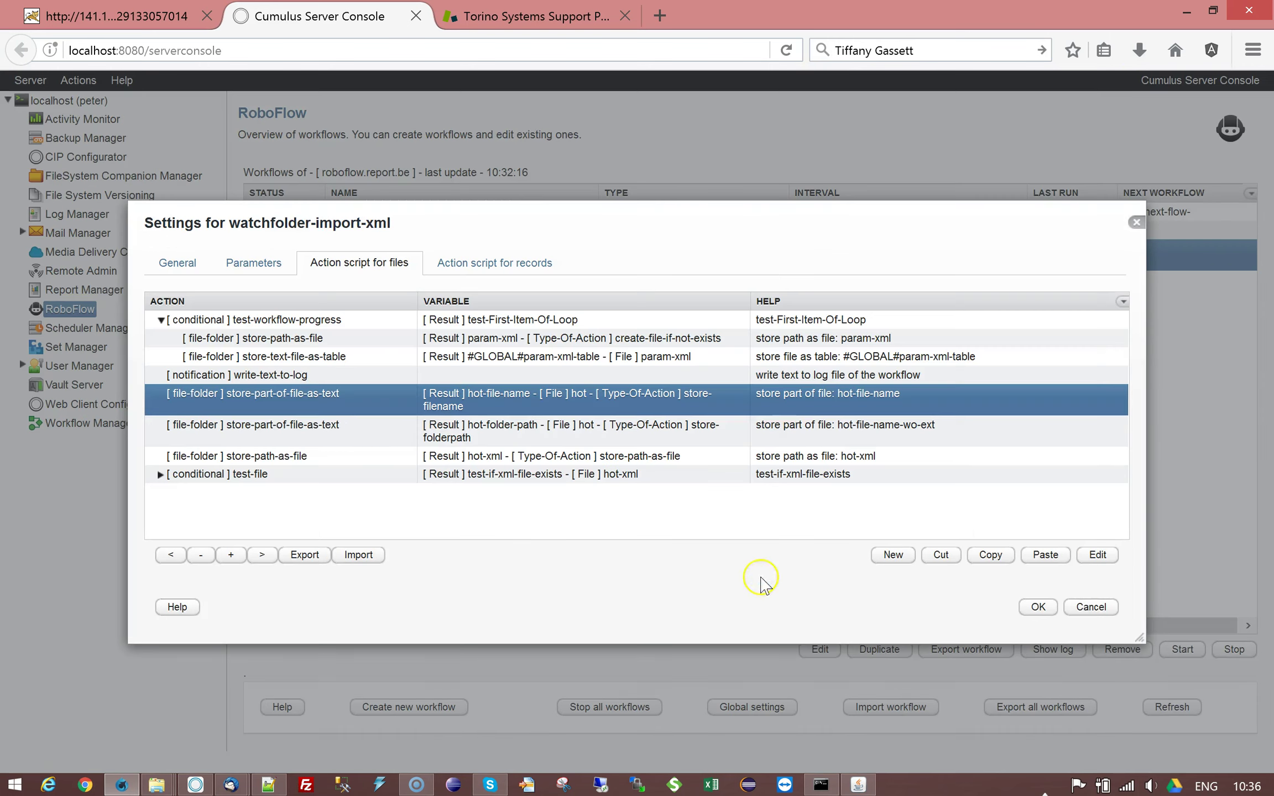
# - Examine the type of action in both store-part-of-file-as-text actions, for hot-file-name and hot-folder-path, cancelling each dialog
pyautogui.doubleClick(474, 406)
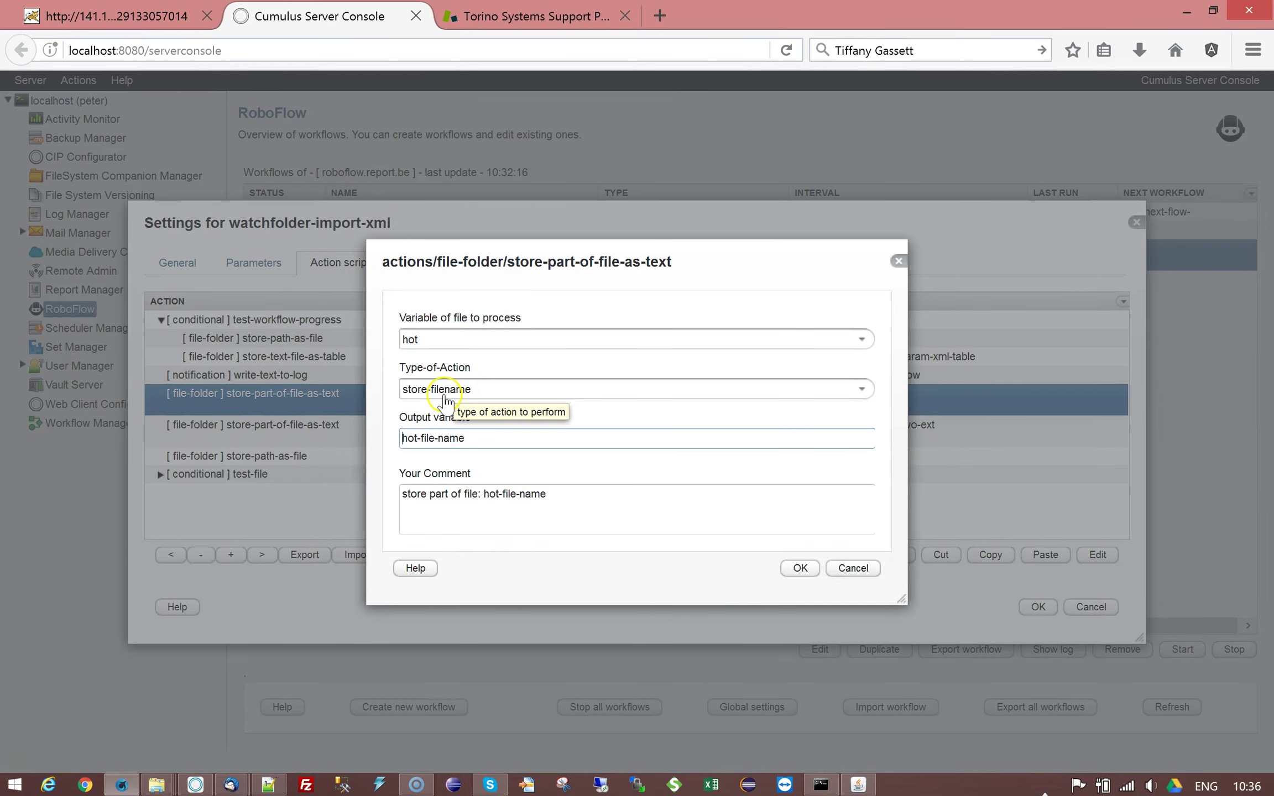
pyautogui.click(846, 568)
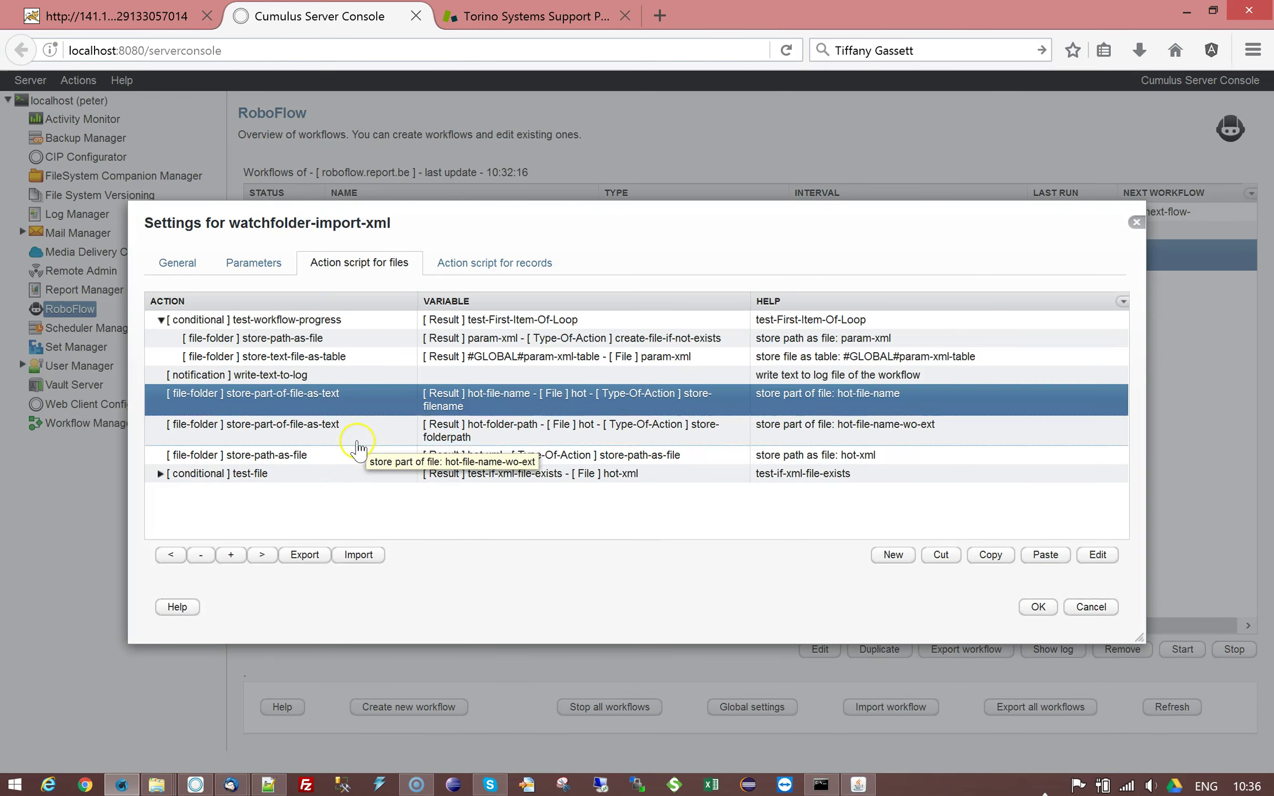
pyautogui.doubleClick(356, 442)
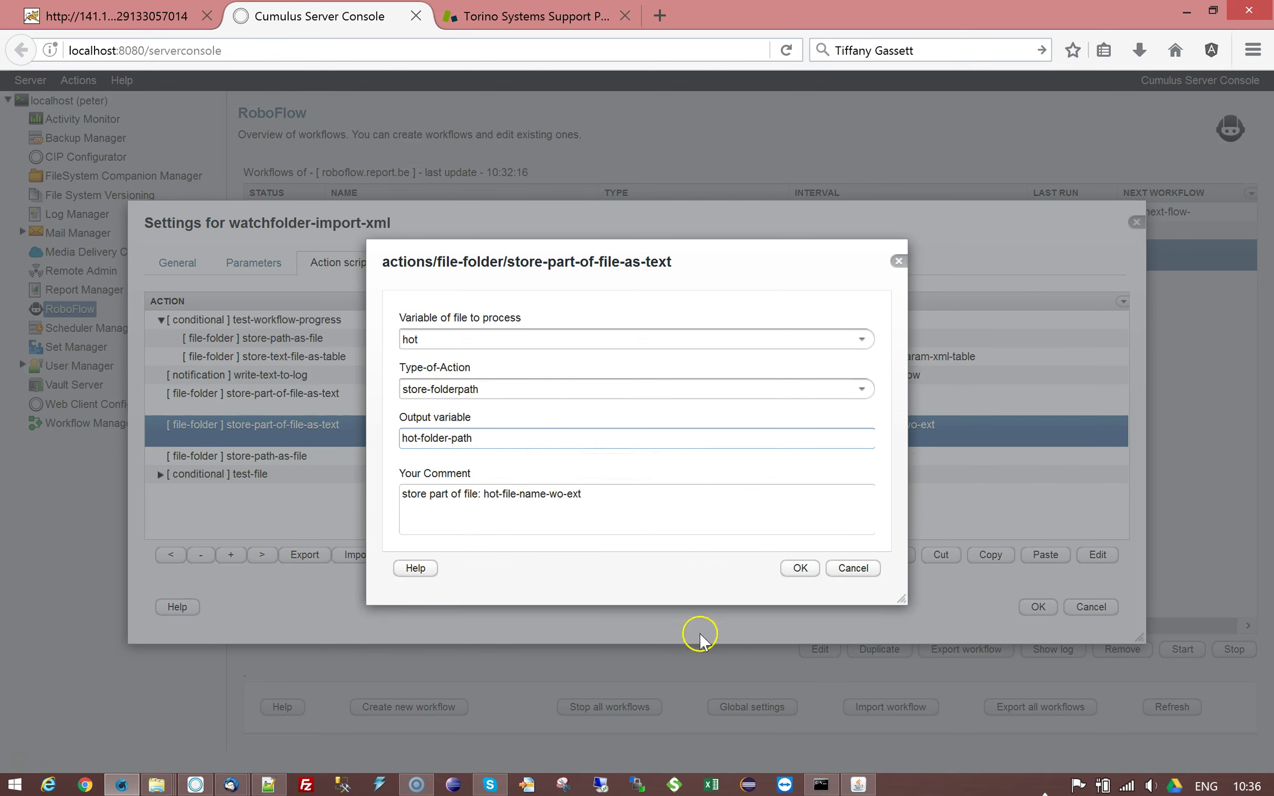
pyautogui.click(849, 573)
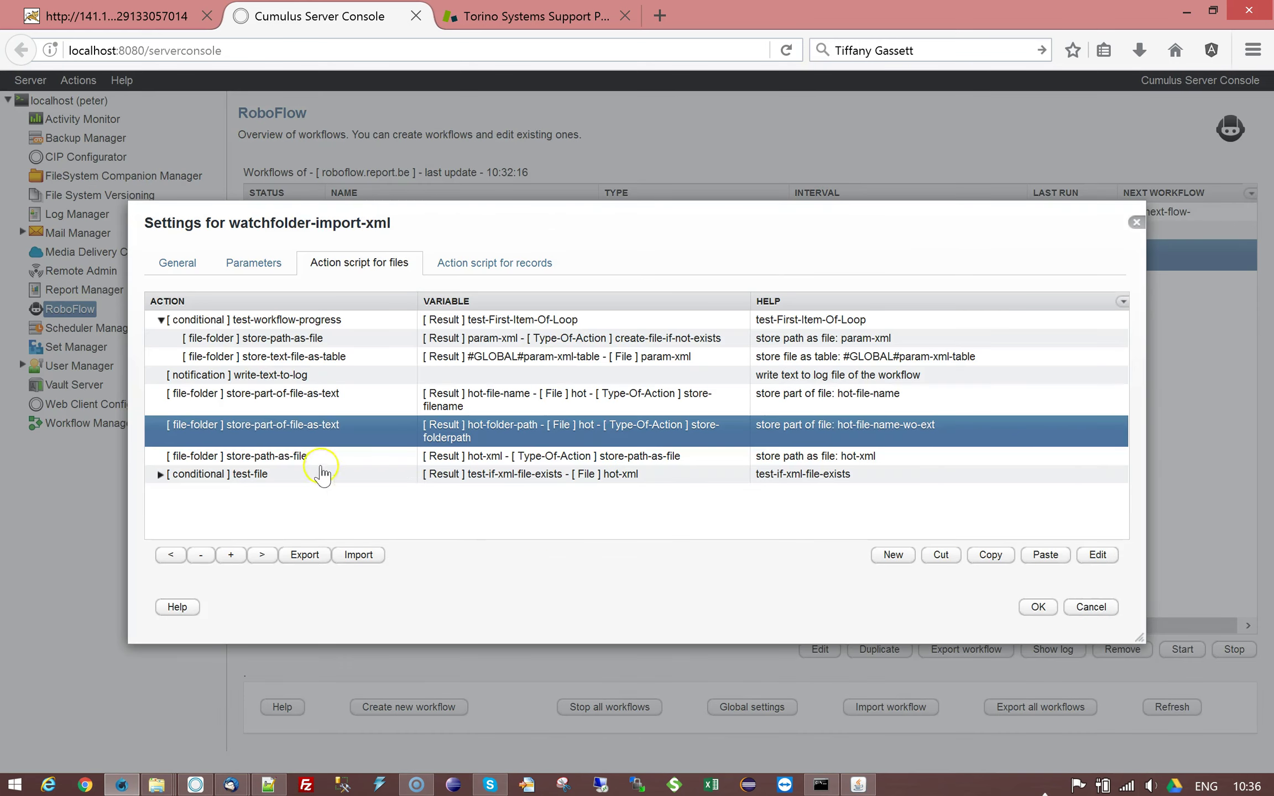
# - Open the store-path-as-file action that outputs hot-xml, examine the .xml ending of its file path, and cancel
pyautogui.doubleClick(310, 457)
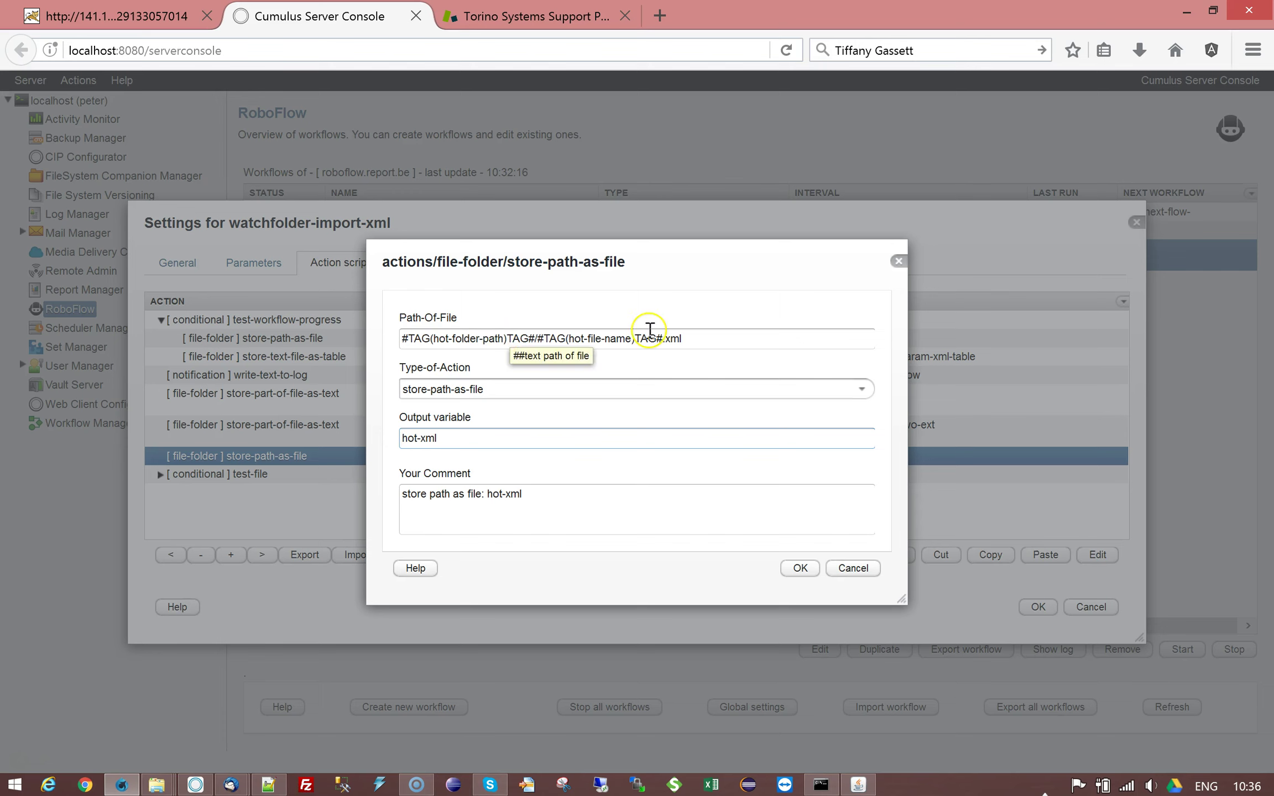
pyautogui.doubleClick(668, 340)
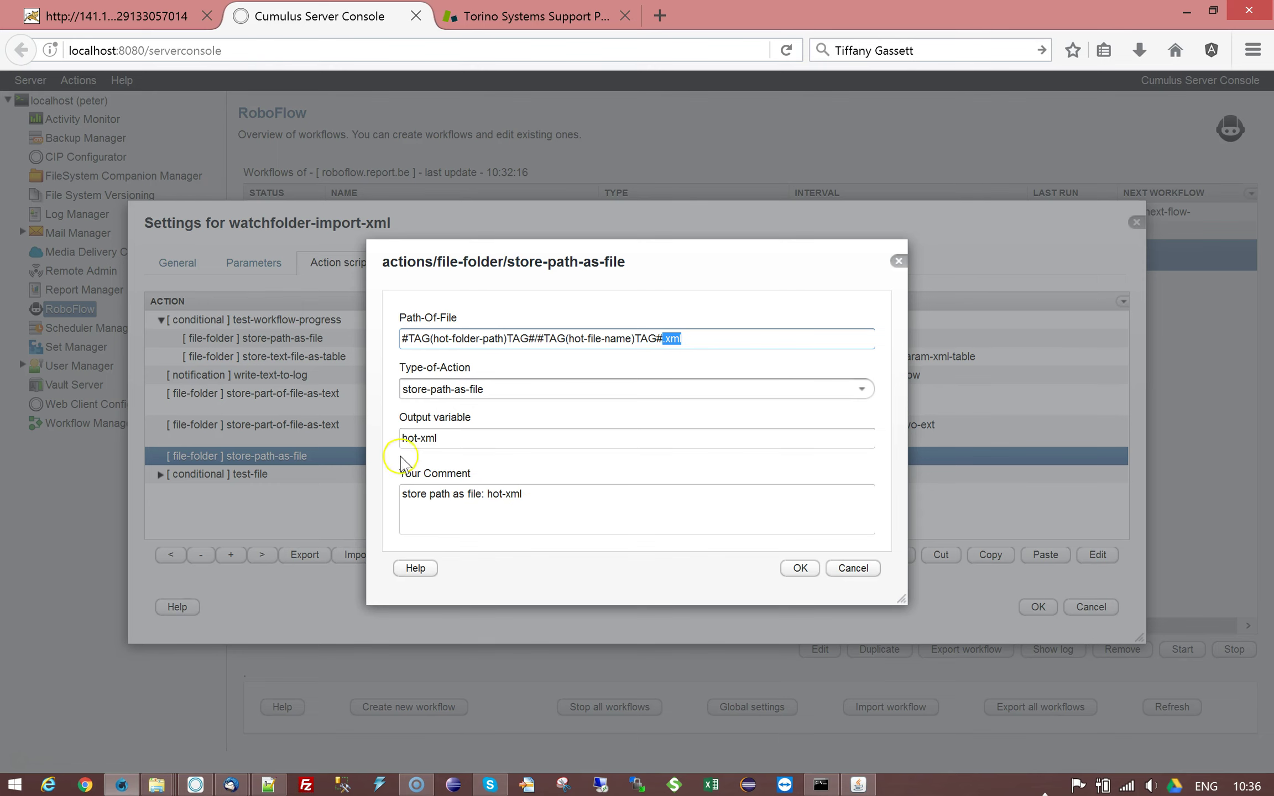
pyautogui.click(853, 568)
# - Expand the test-file conditional, enlarge the action list, and examine the store-xml-file-as-xml-table action's settings without changing them
pyautogui.click(314, 476)
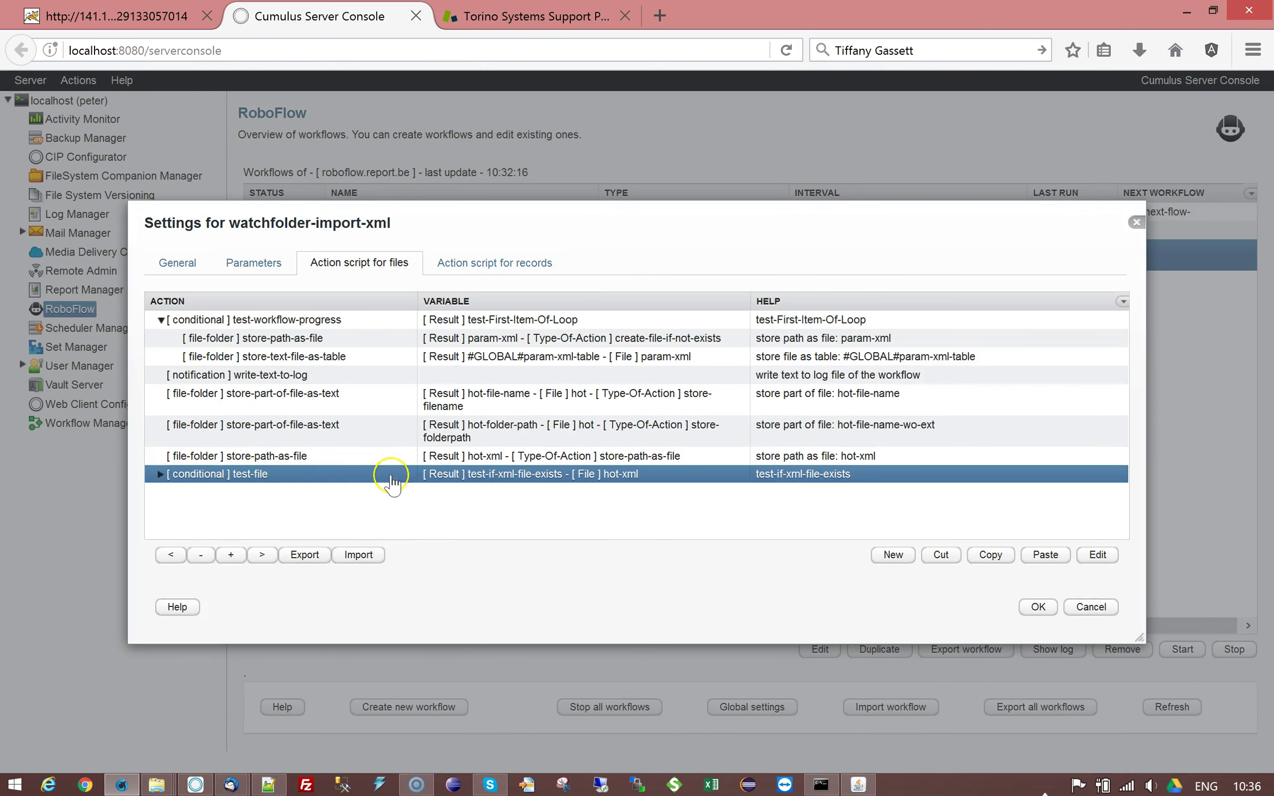
pyautogui.click(164, 477)
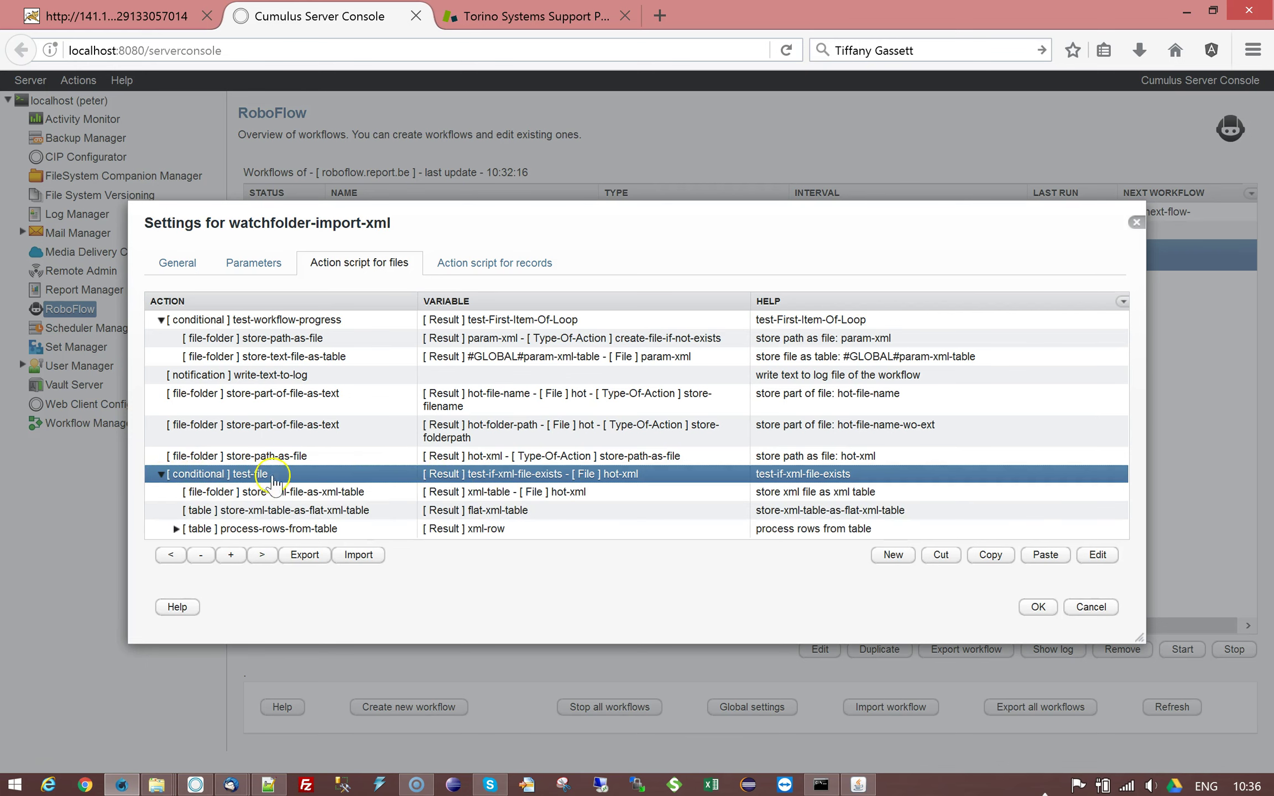
pyautogui.click(232, 558)
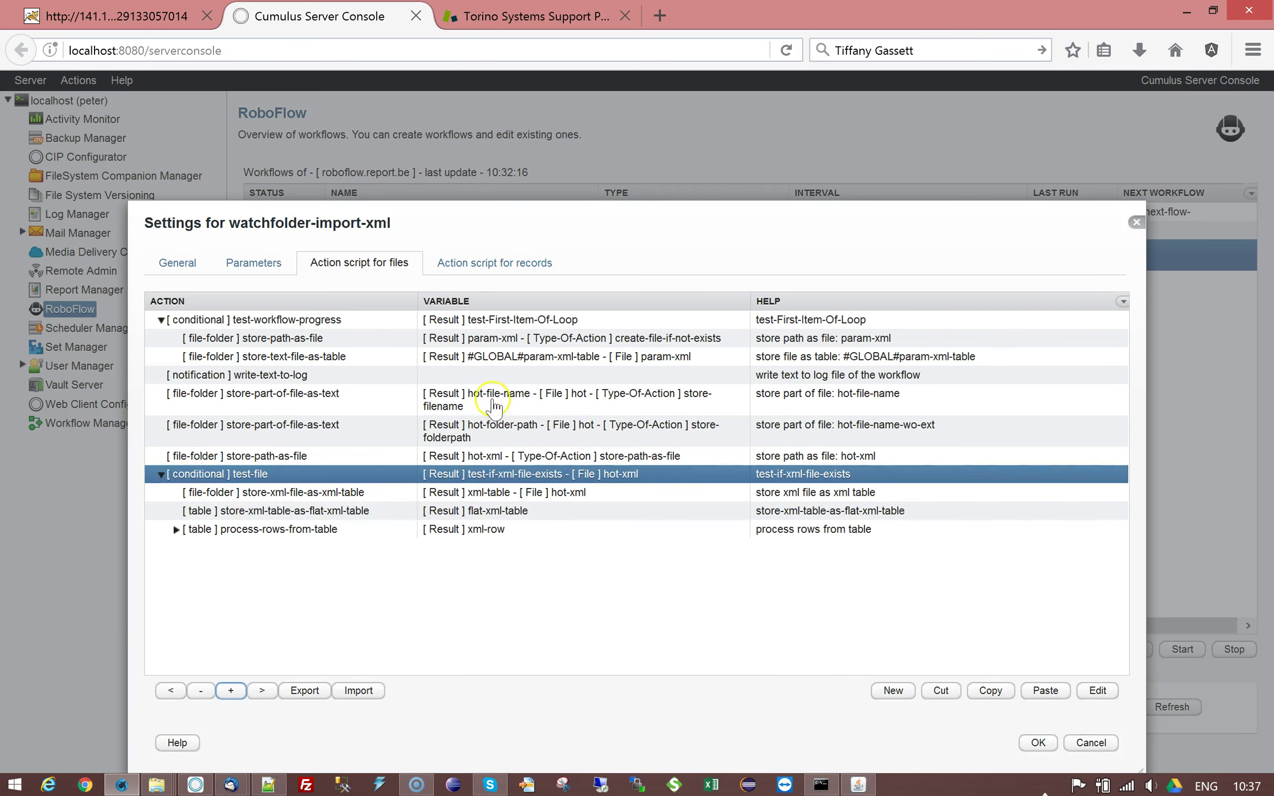
pyautogui.click(297, 493)
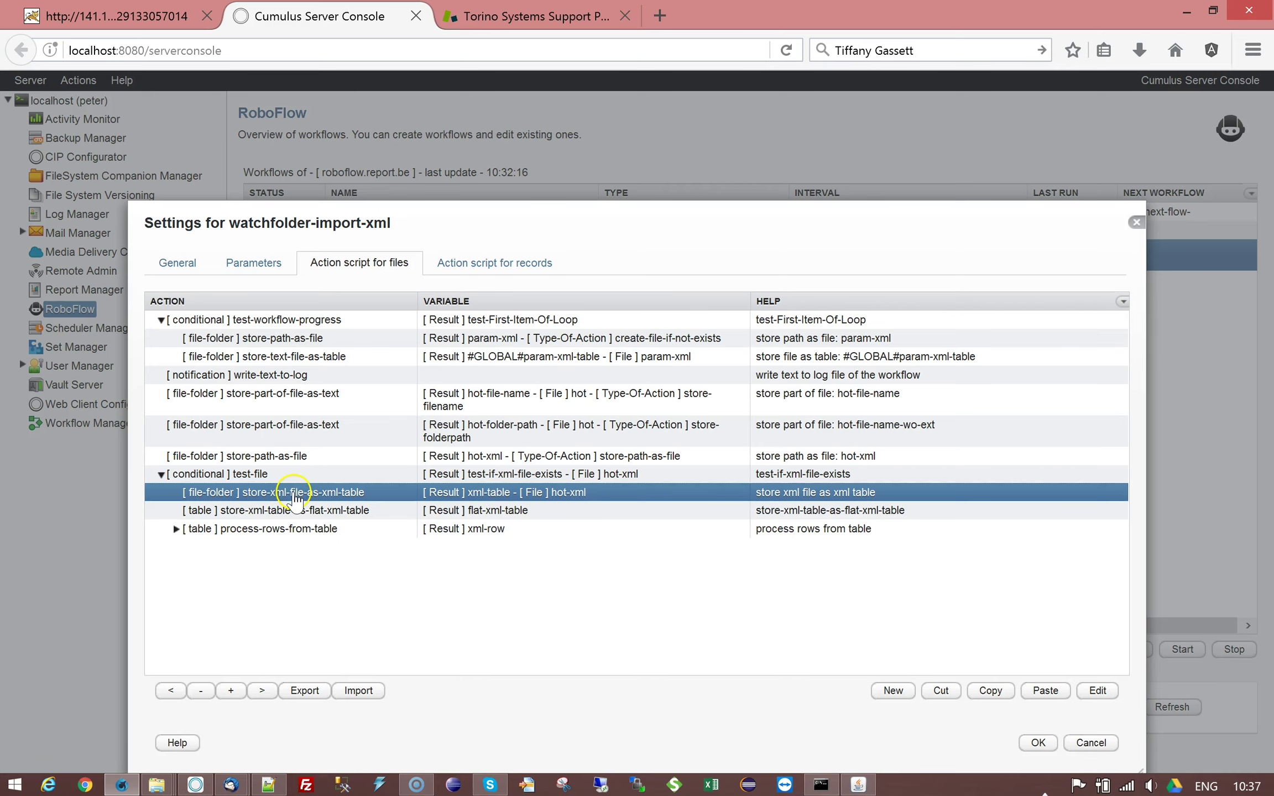
pyautogui.doubleClick(297, 493)
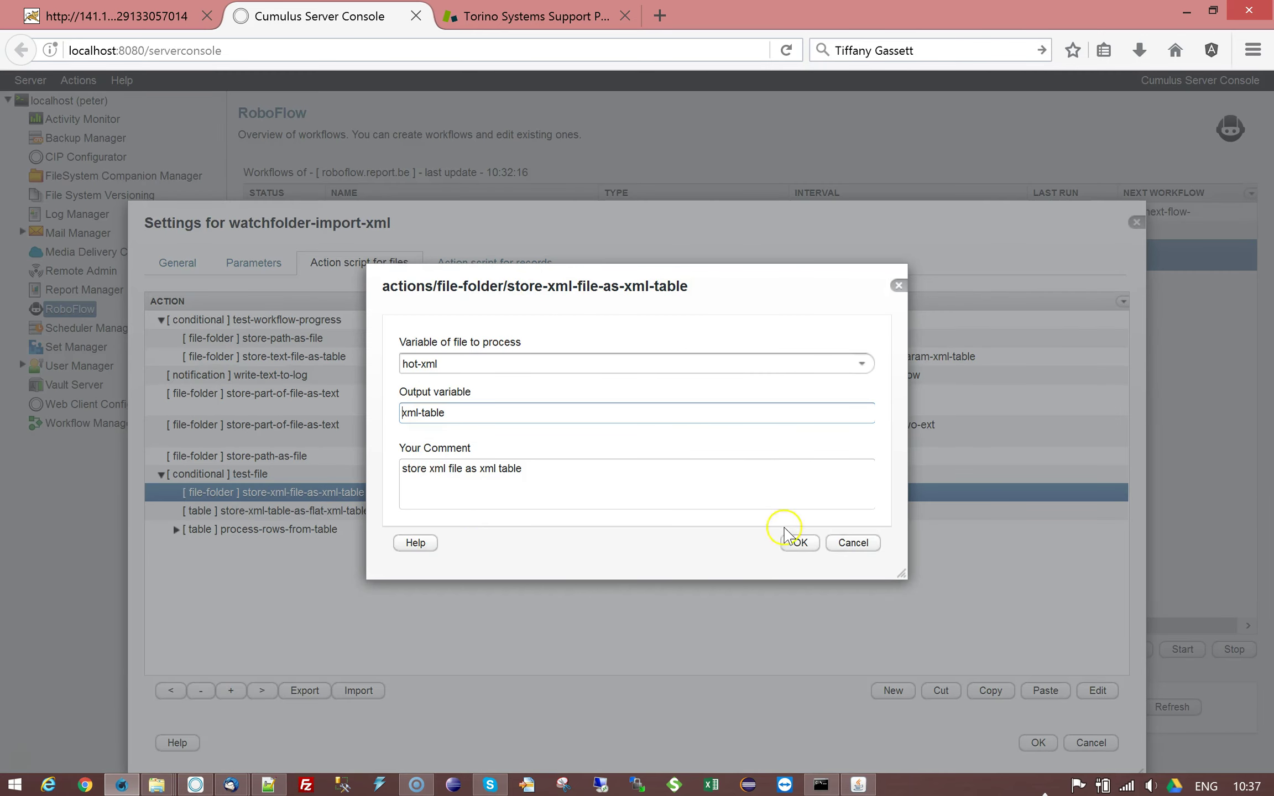
pyautogui.click(853, 543)
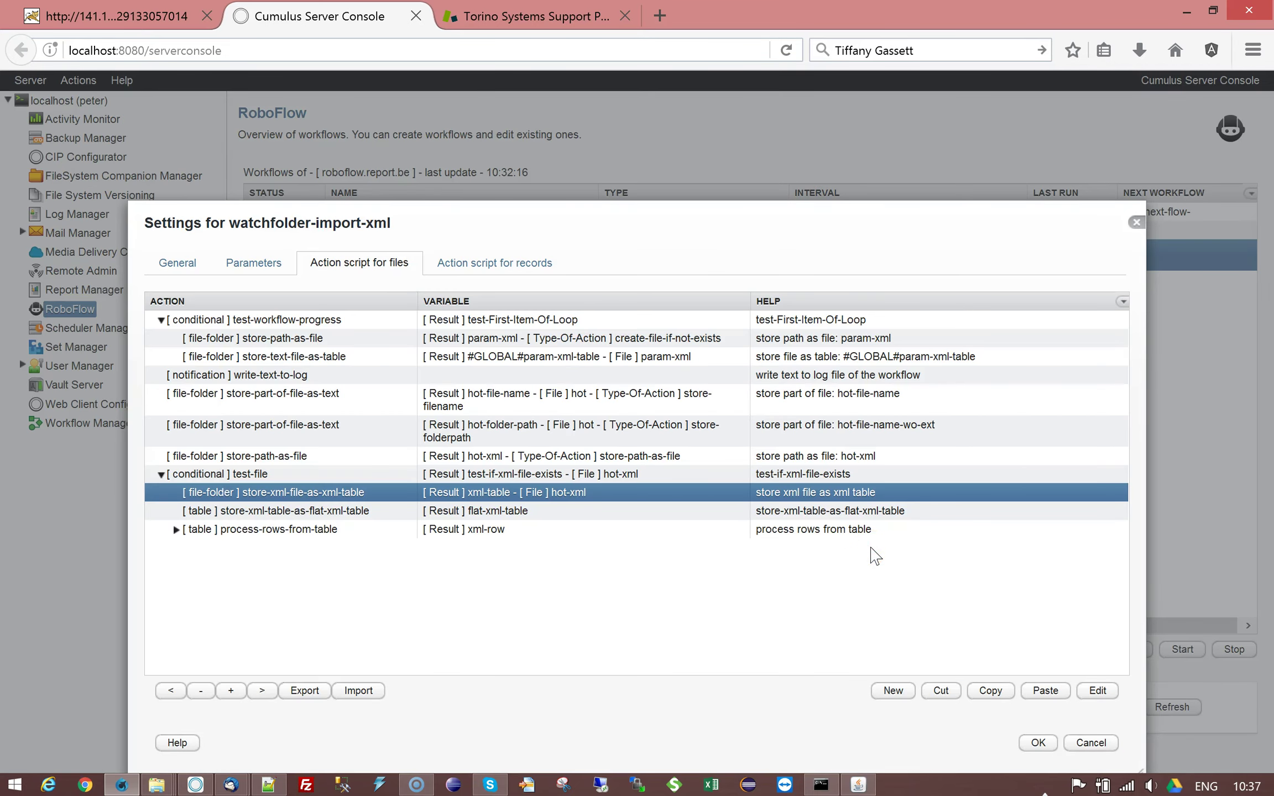
# - Compare the store-xml-file-as-xml-table and store-xml-table-as-flat-xml-table entries in the test-file conditional
pyautogui.click(315, 511)
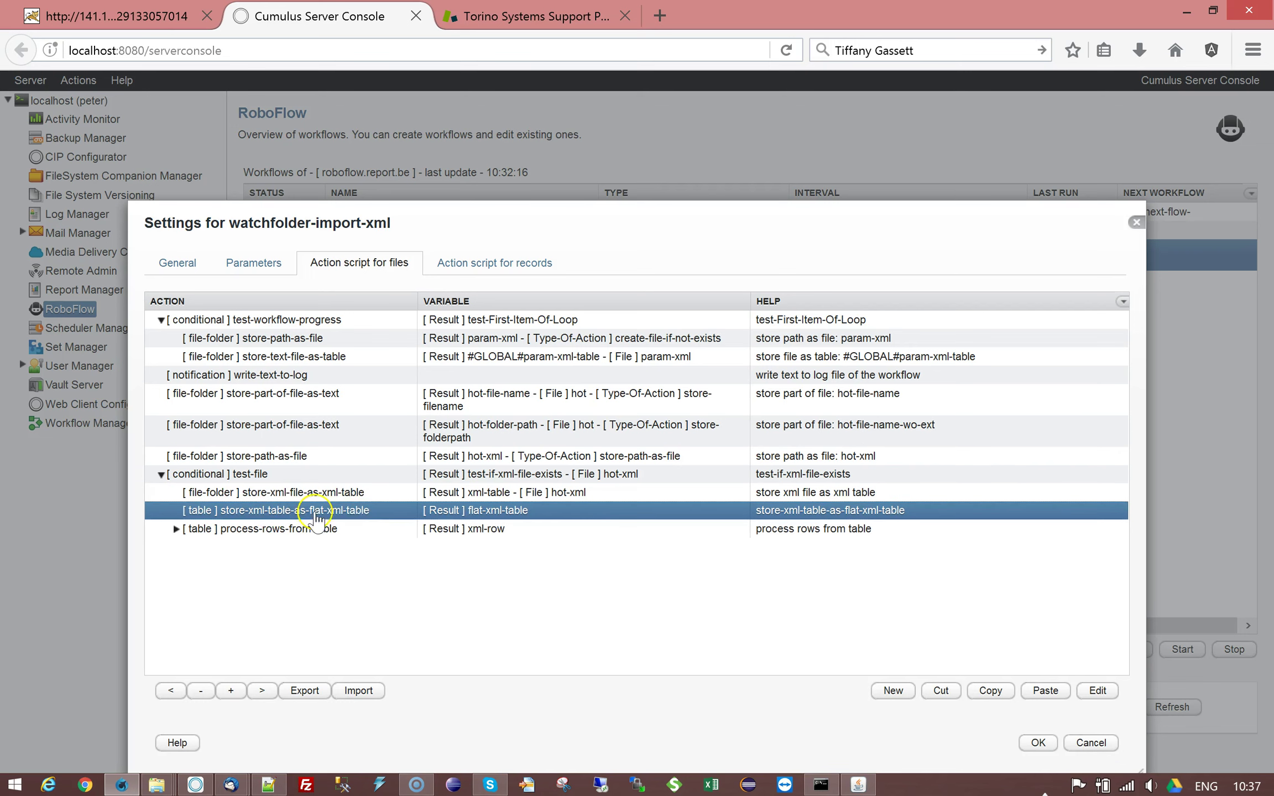
pyautogui.click(383, 492)
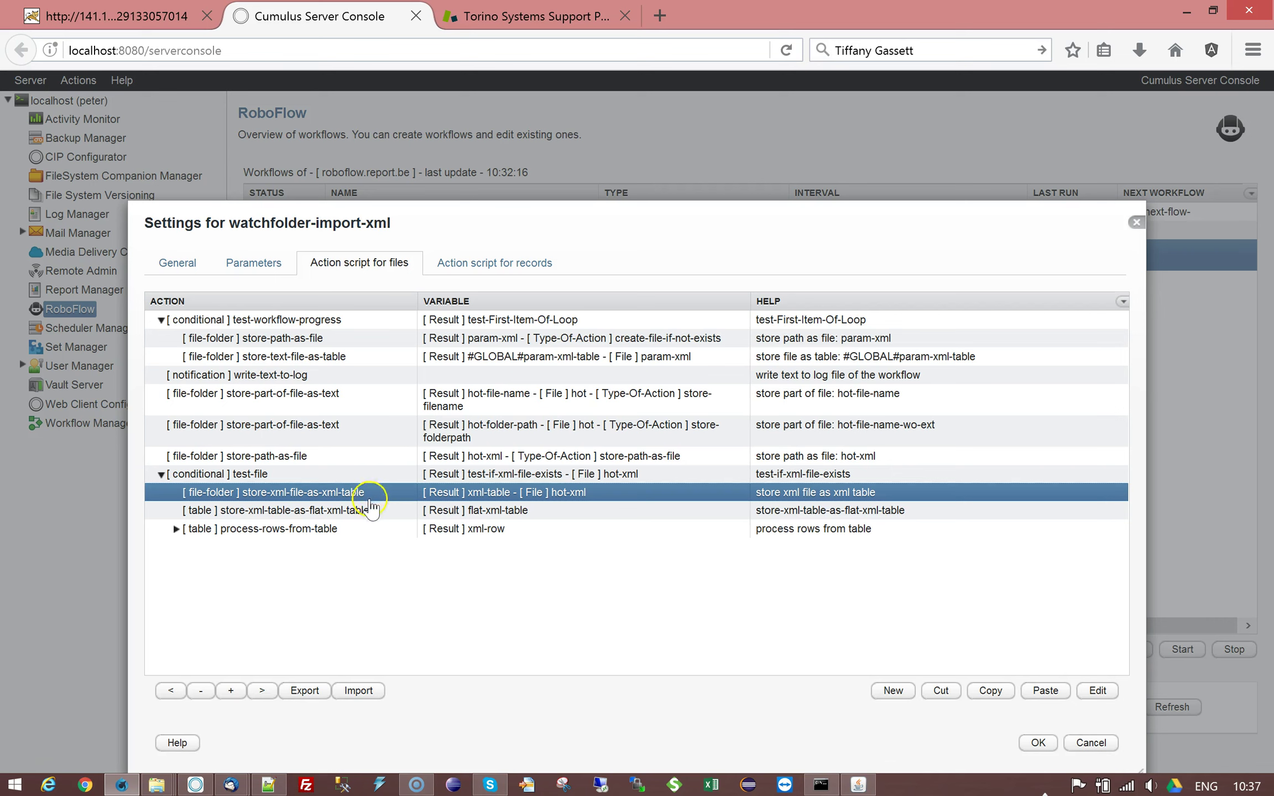
pyautogui.click(403, 514)
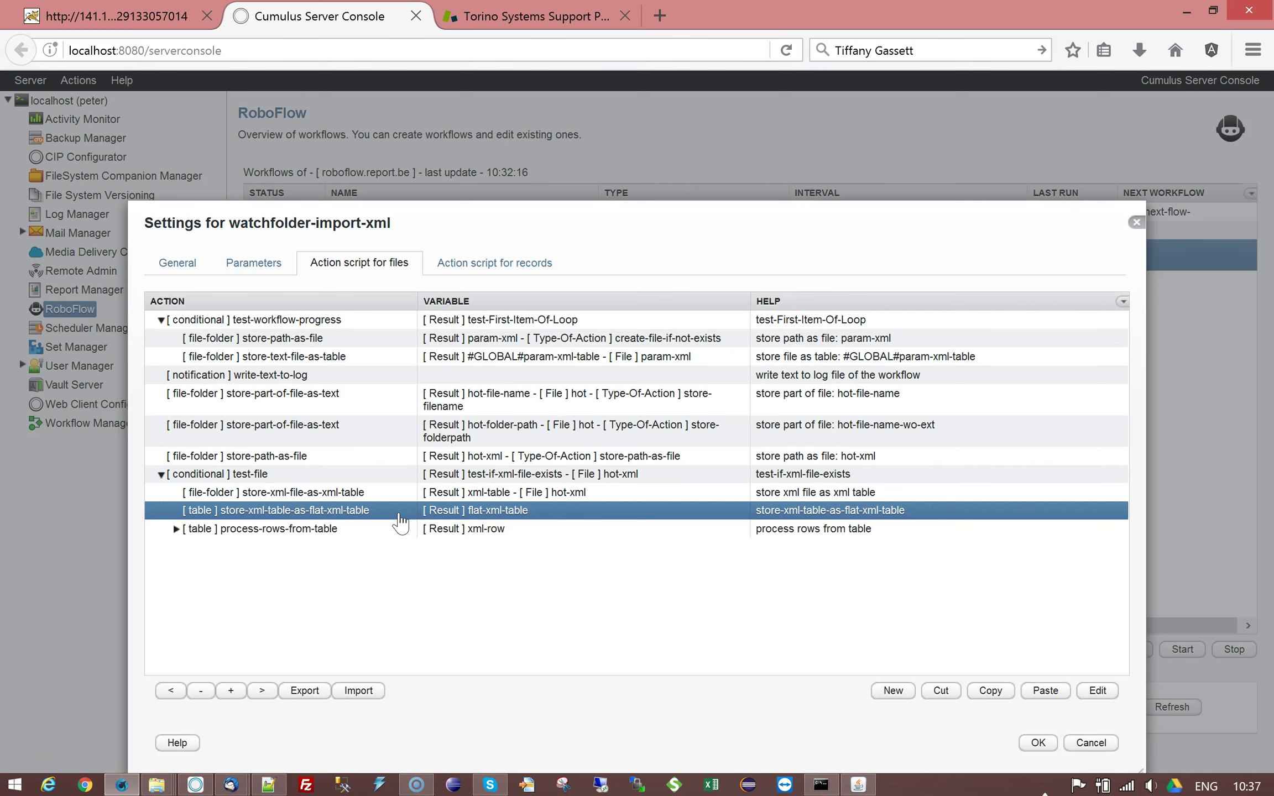
# - Switch to Notepad++, examine the notes element in smiley_blush - Copy.jpg.xml, and return to the Cumulus Server Console
pyautogui.click(268, 784)
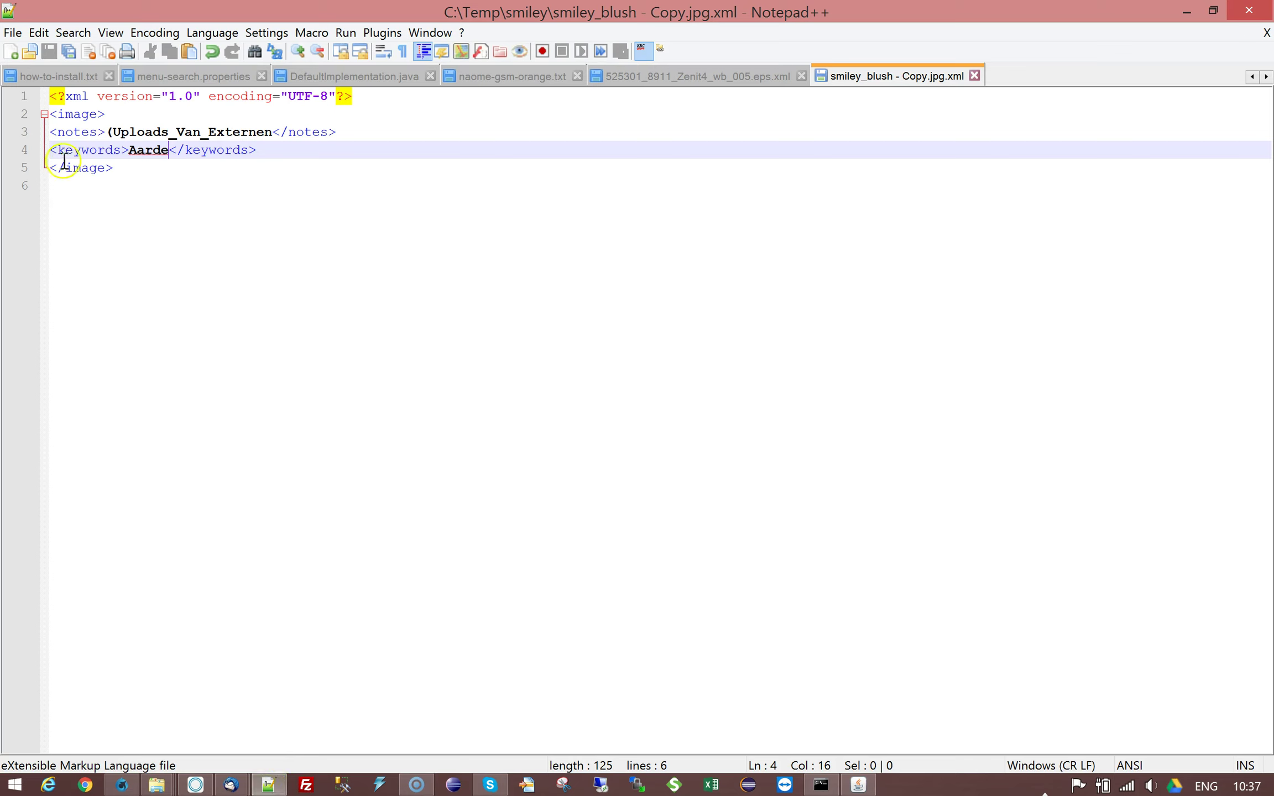
pyautogui.doubleClick(61, 131)
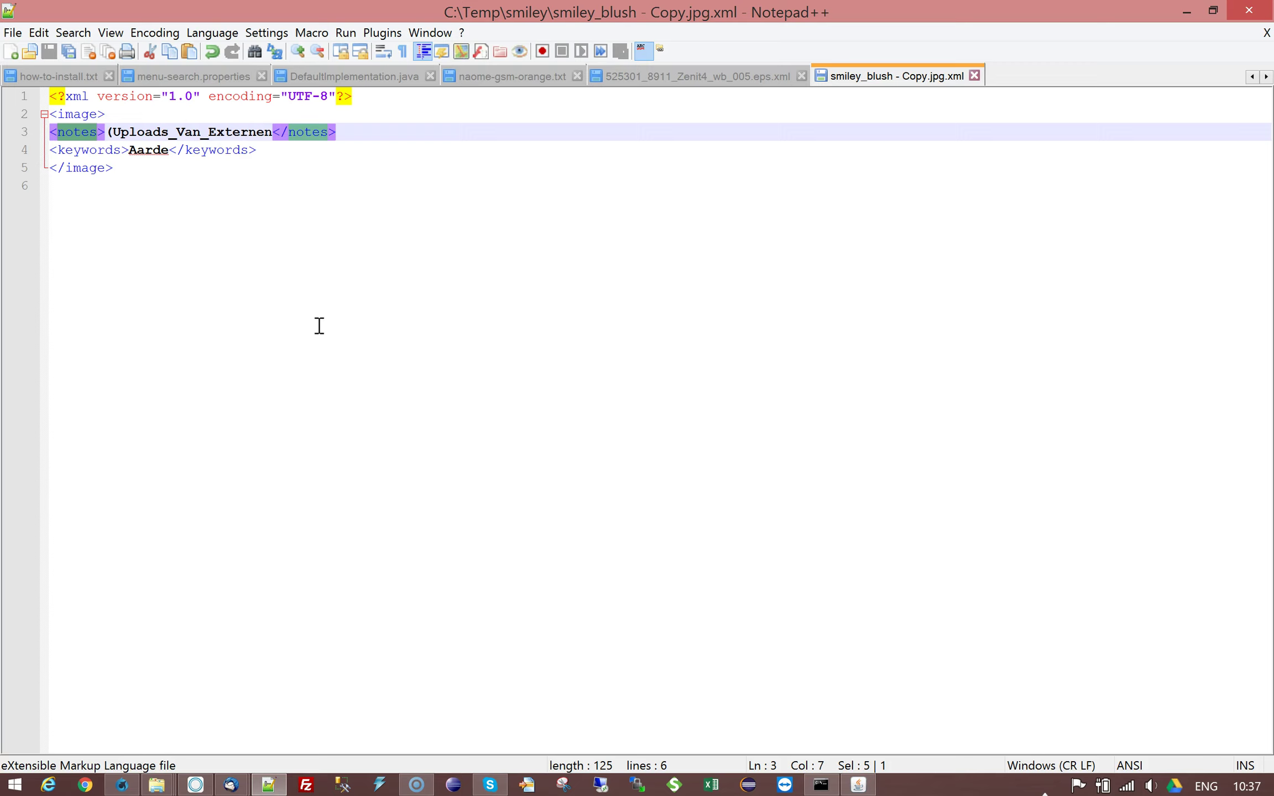
pyautogui.click(270, 786)
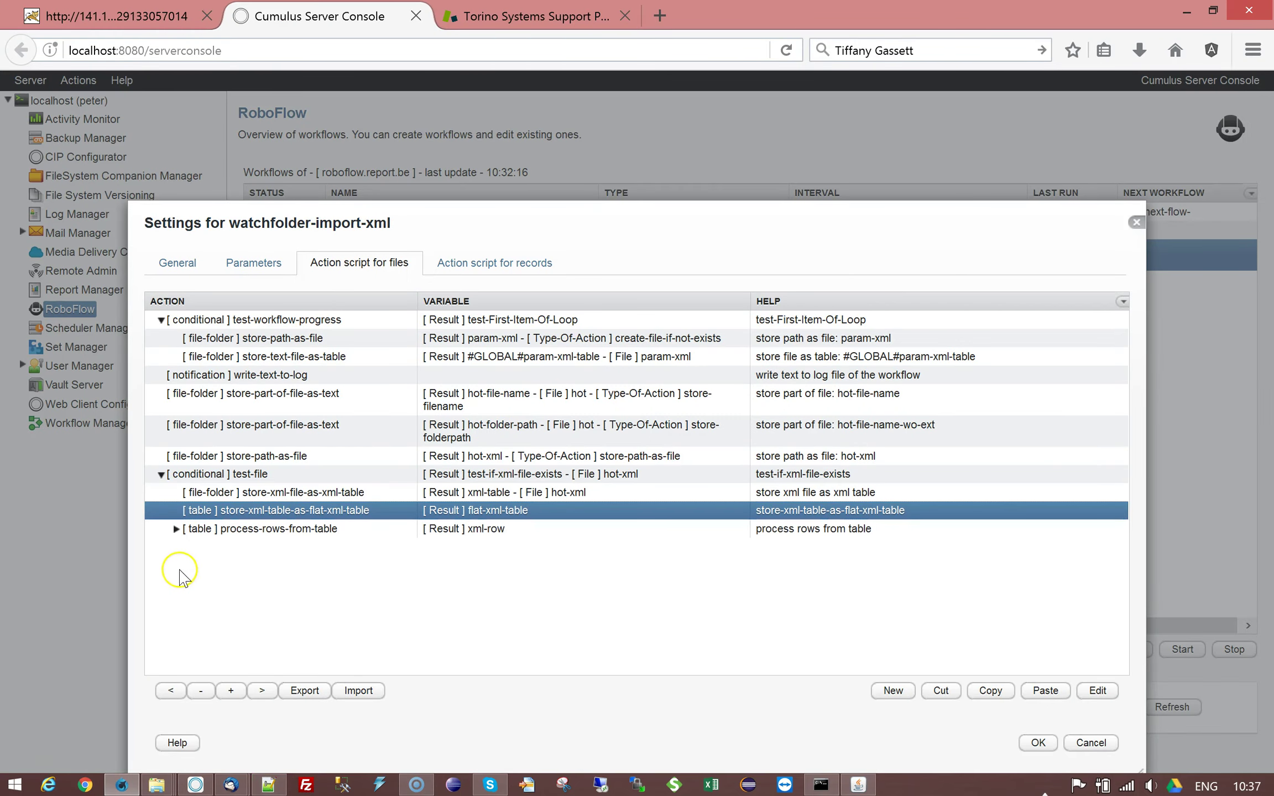
# - Expand the process-rows-from-table action that outputs xml-row, examine the xml-rowkey tag in its write-text-to-log action, and cancel
pyautogui.click(287, 527)
pyautogui.click(285, 514)
pyautogui.click(332, 531)
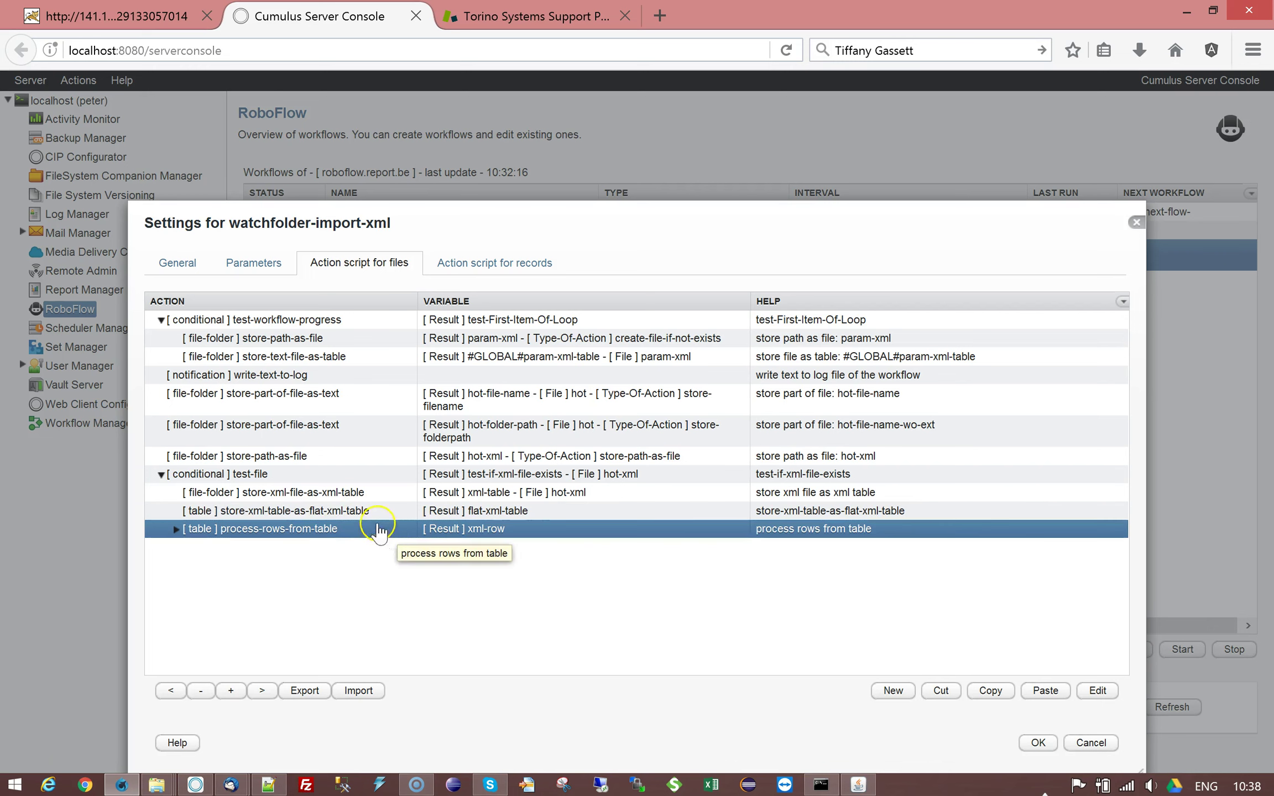
pyautogui.click(174, 530)
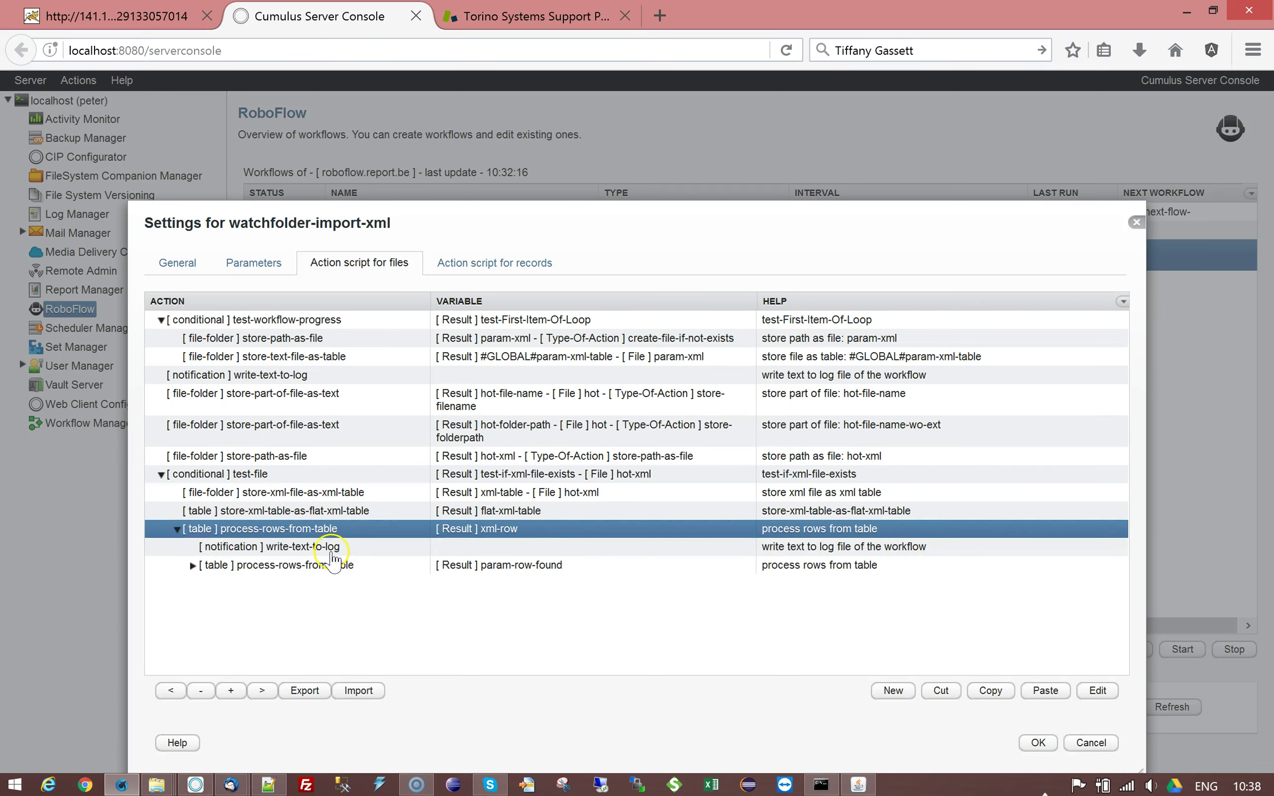
pyautogui.doubleClick(304, 548)
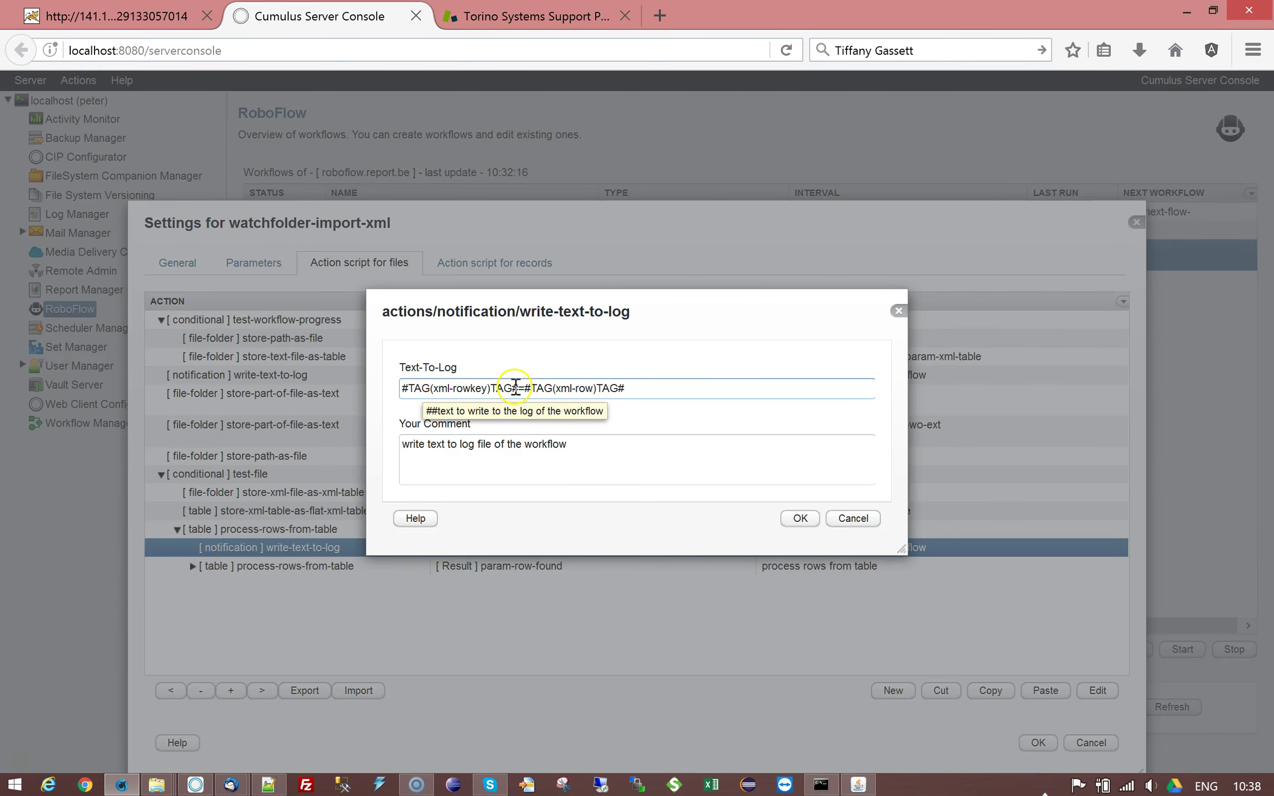
pyautogui.moveTo(515, 387); pyautogui.dragTo(390, 387)
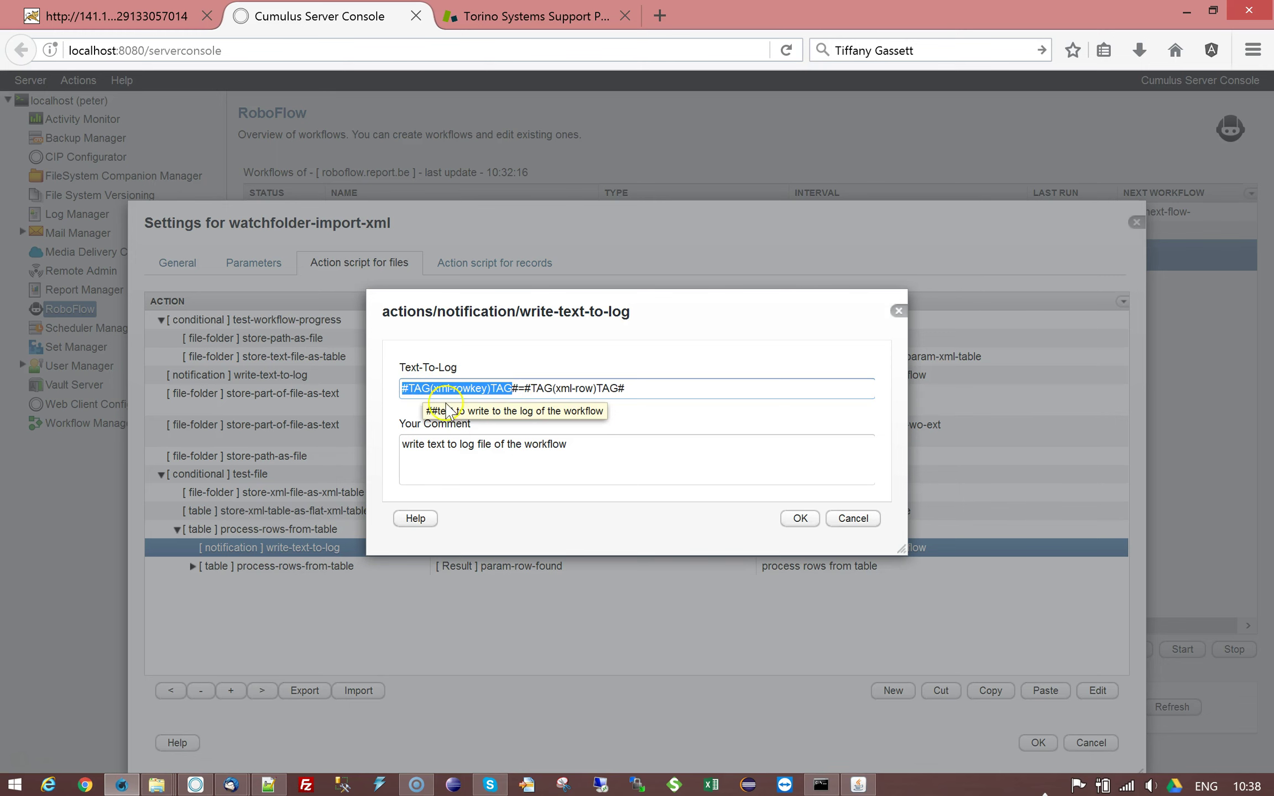
pyautogui.click(853, 519)
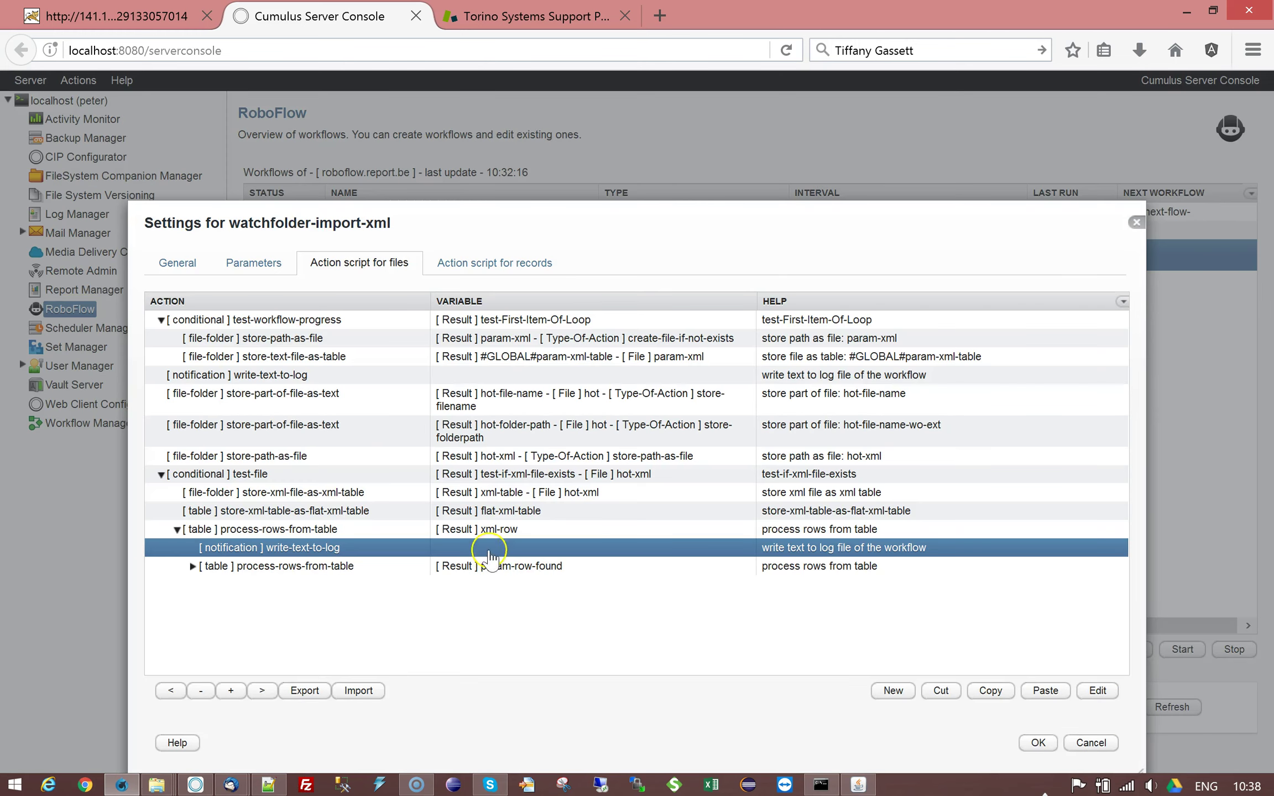
# - Examine the settings of the process-rows-from-table action that outputs xml-row, and cancel without changes
pyautogui.click(501, 529)
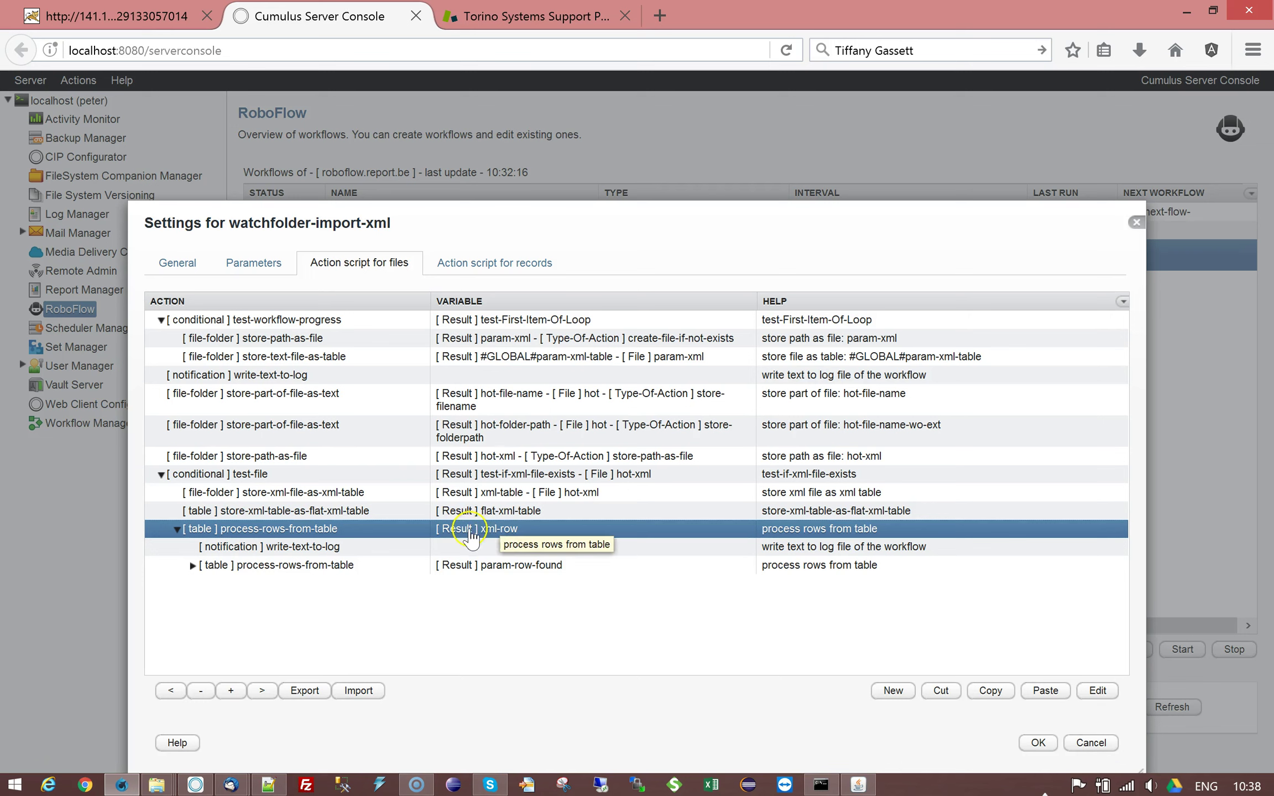
pyautogui.doubleClick(504, 529)
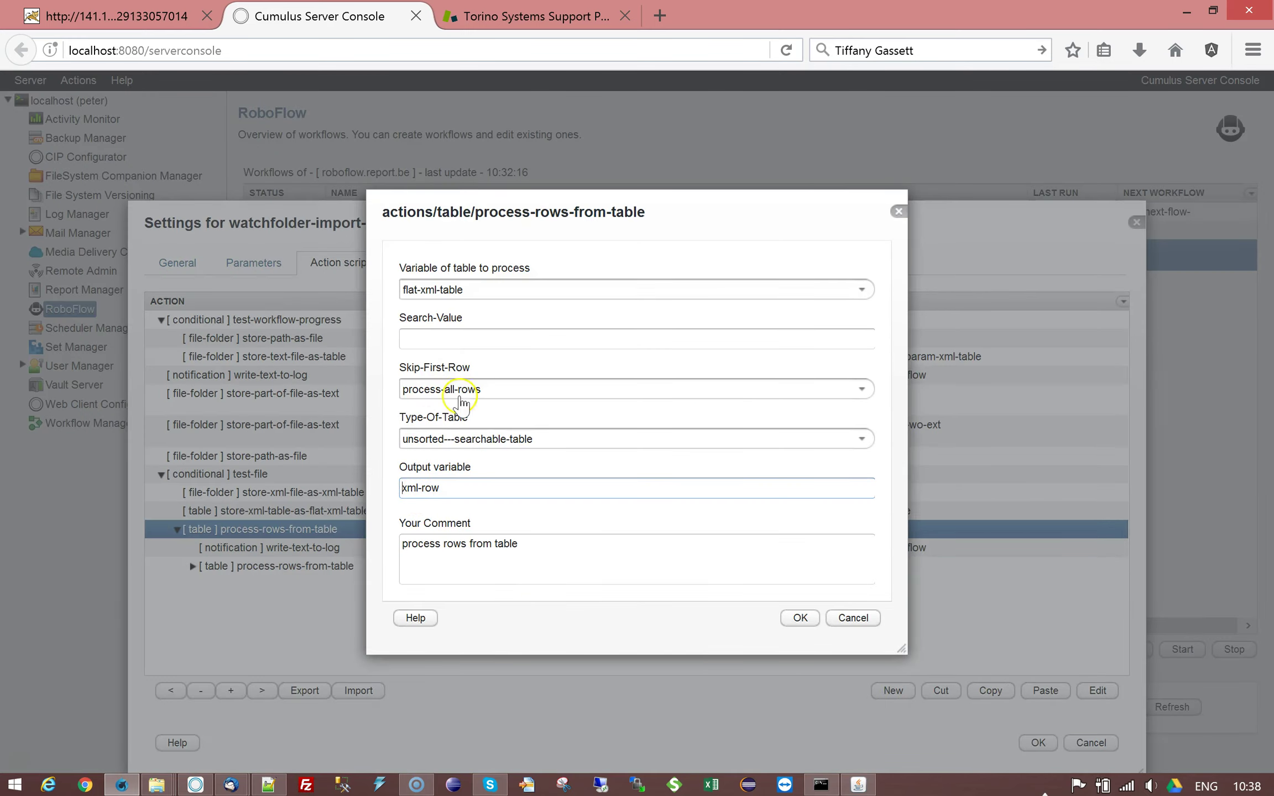
pyautogui.click(838, 619)
# - Reopen the write-text-to-log action in the xml-row loop, compare the xml-rowkey and xml-row tags in its log text, and cancel
pyautogui.doubleClick(347, 484)
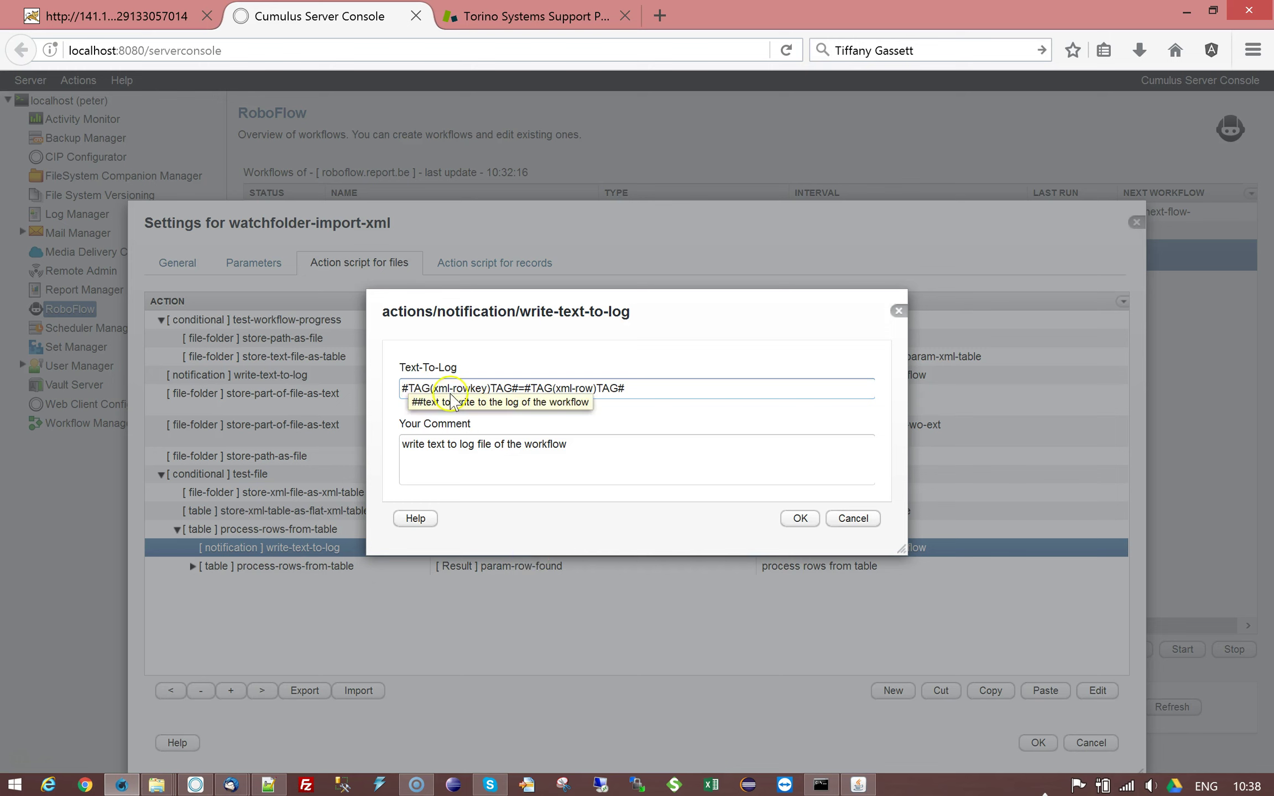
pyautogui.moveTo(470, 390); pyautogui.dragTo(481, 389)
pyautogui.click(488, 388)
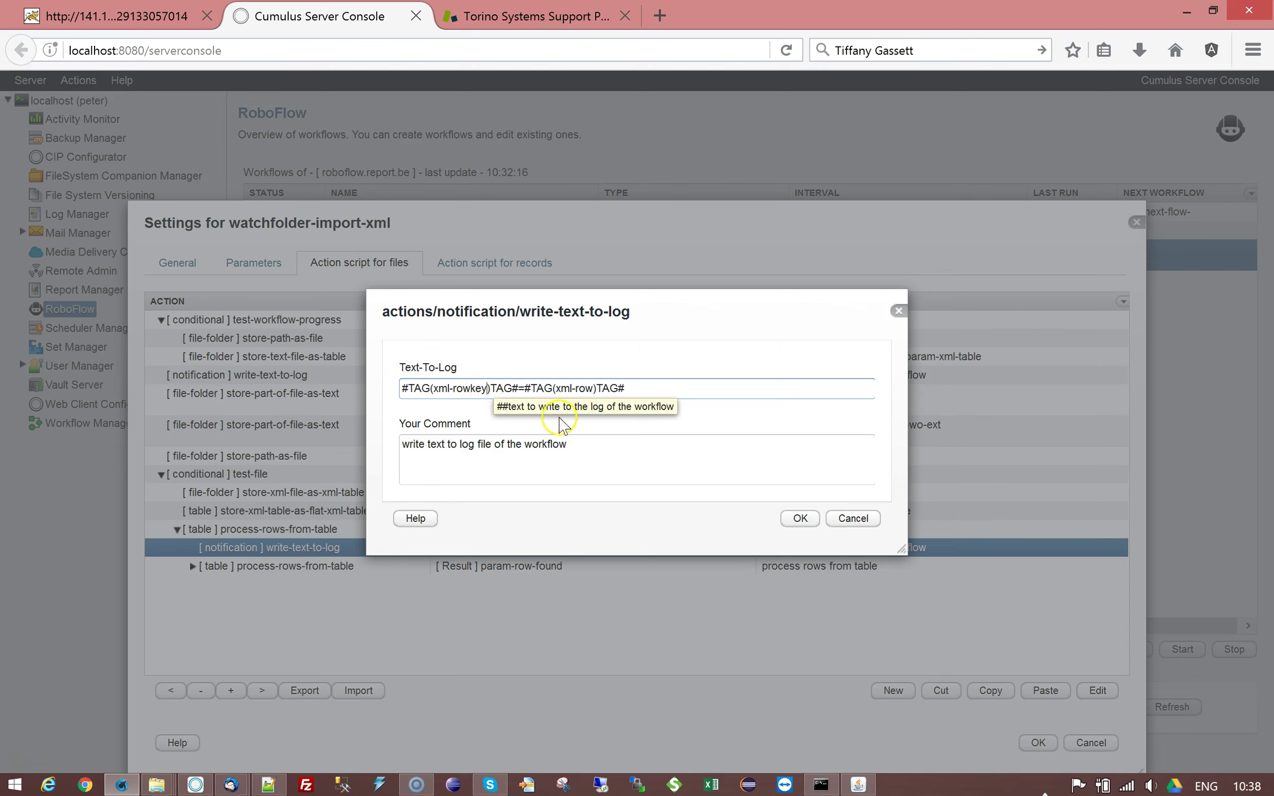
pyautogui.moveTo(472, 388); pyautogui.dragTo(484, 387)
pyautogui.click(555, 389)
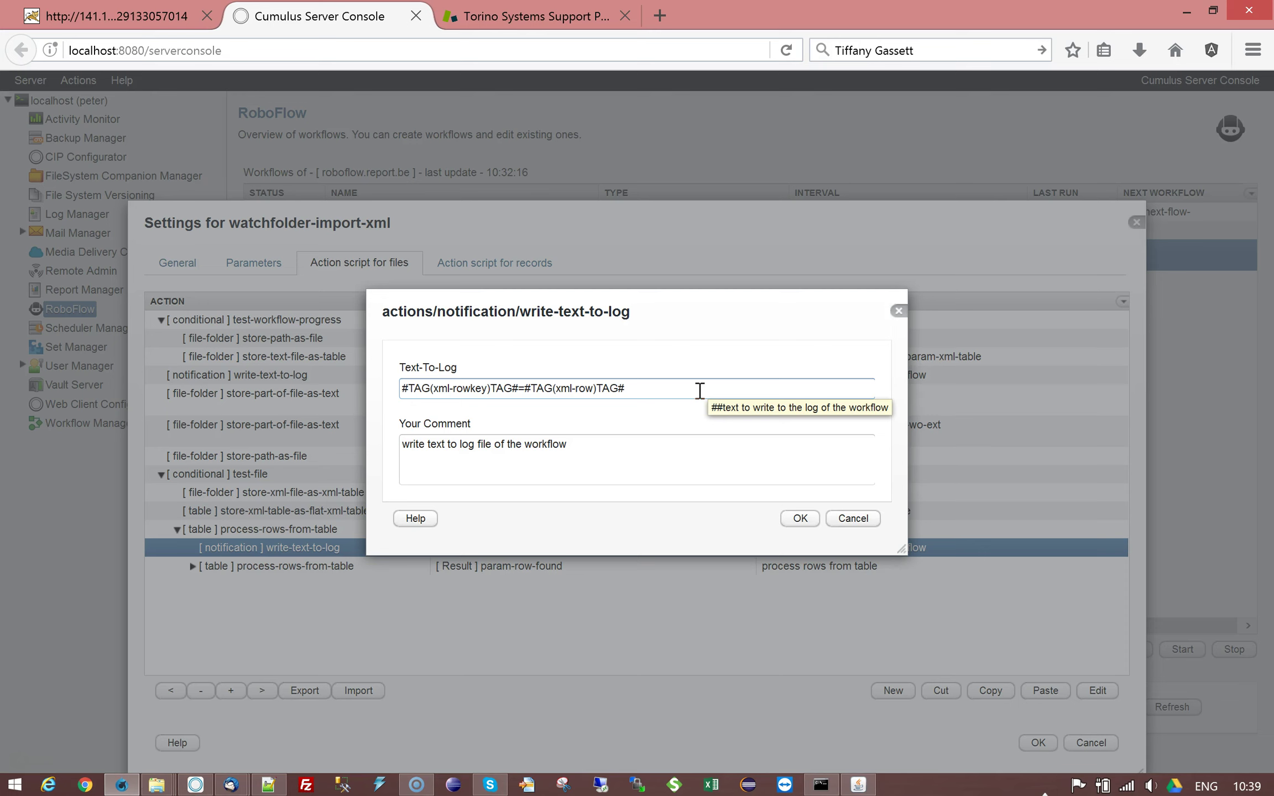
pyautogui.click(587, 389)
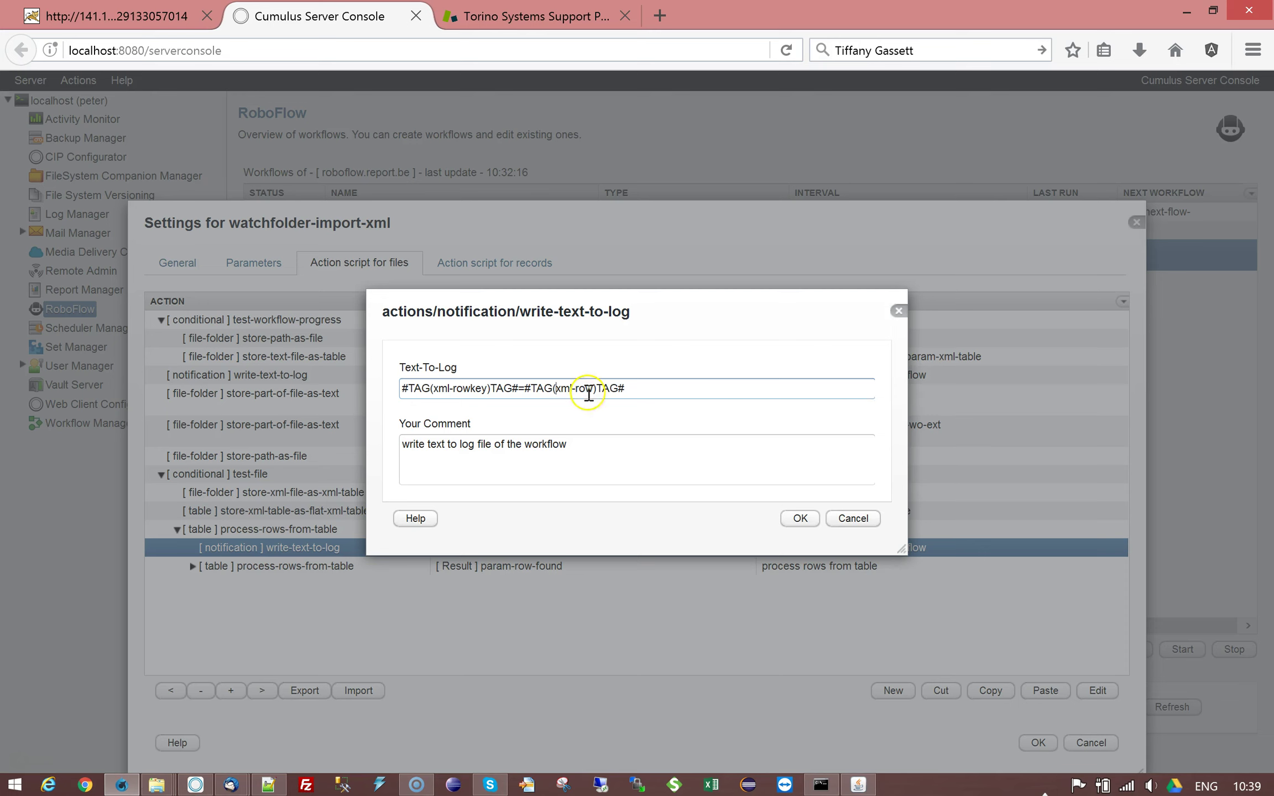
pyautogui.press('Right')
pyautogui.press('Delete')
pyautogui.click(853, 518)
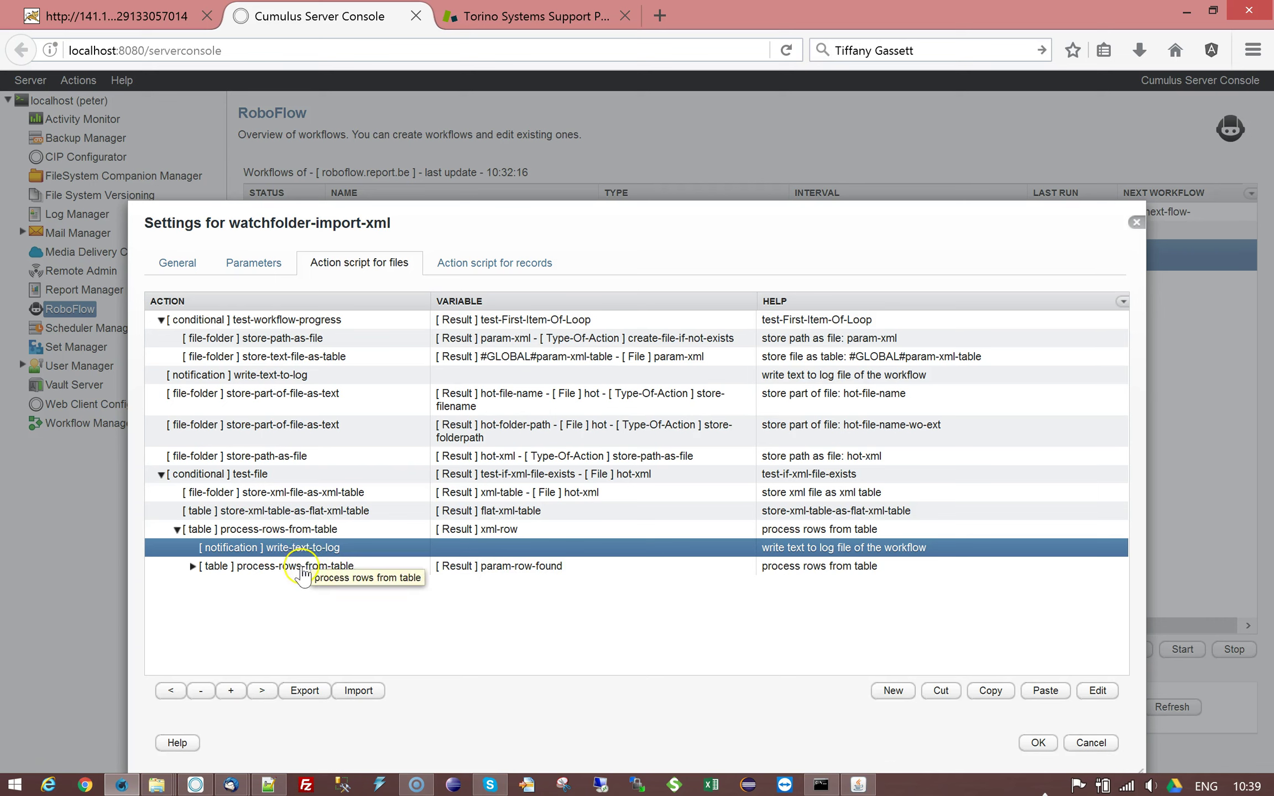
# - Select the nested process-rows-from-table action that outputs param-row-found, and check the workflow's param-xml-to-record-field parameter
pyautogui.click(490, 569)
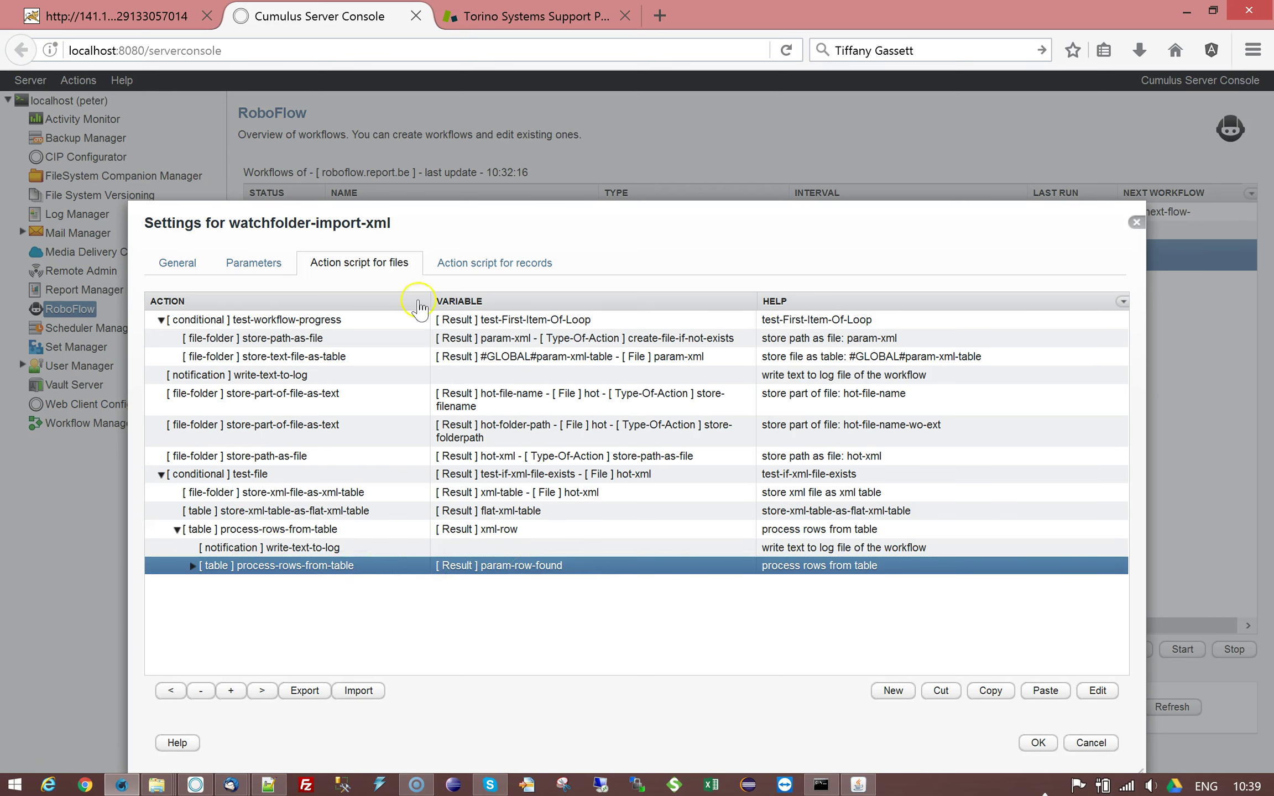
pyautogui.click(263, 263)
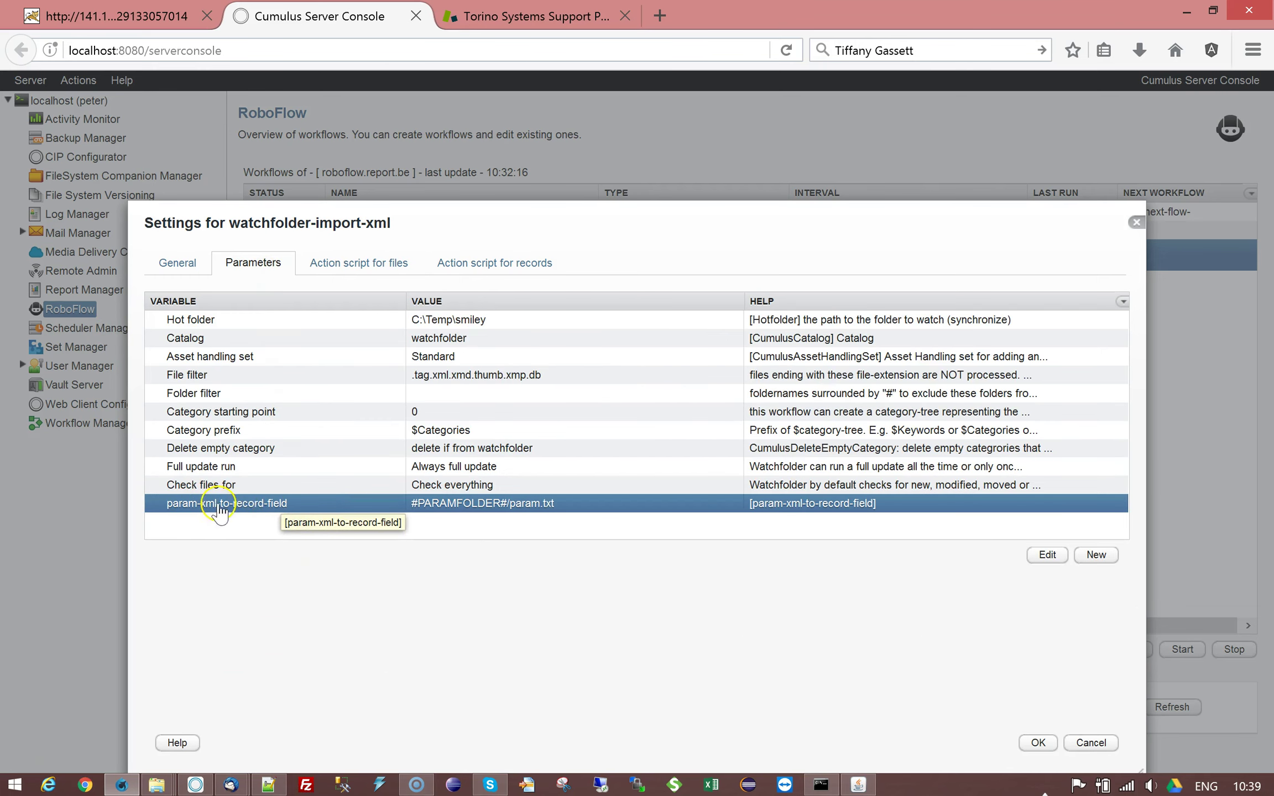
# - In the action script for records, expand the test-workflow-progress and test-file conditionals and both process-rows-from-table actions to examine their contents
pyautogui.click(489, 270)
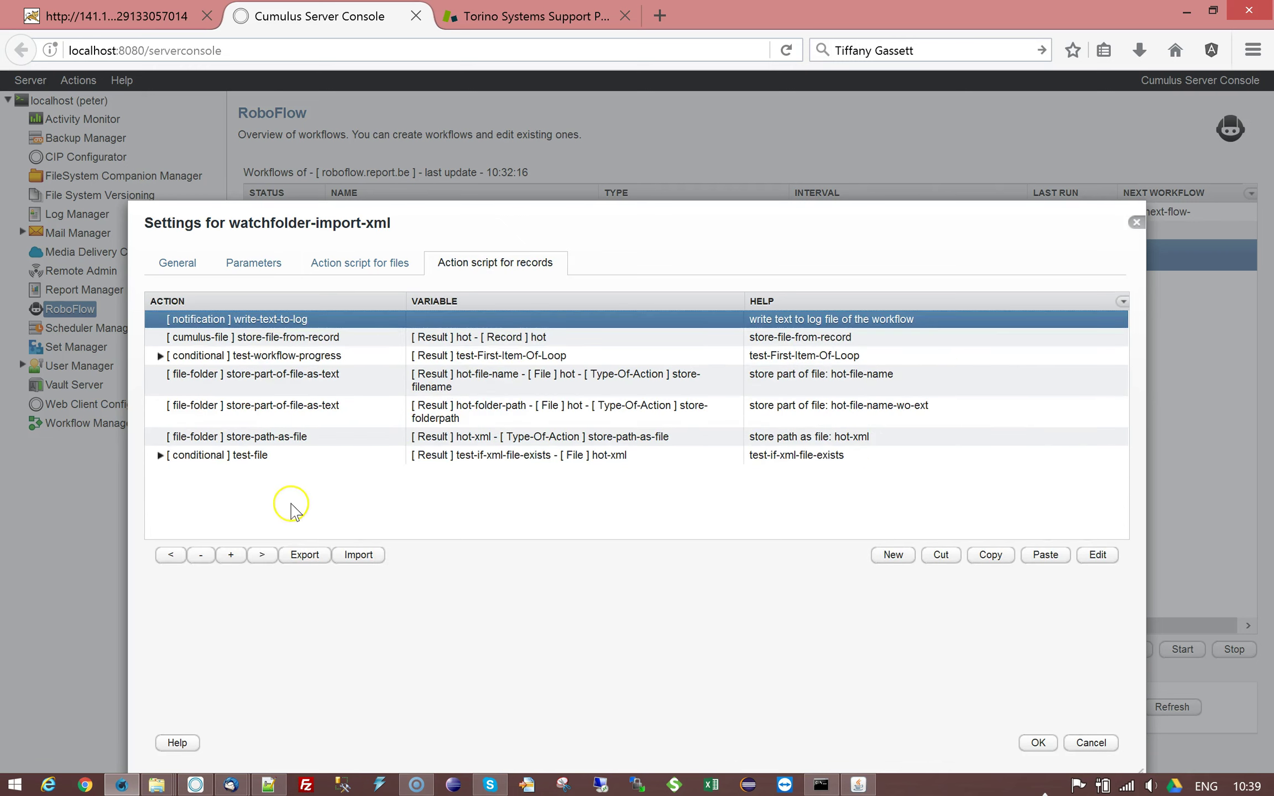
pyautogui.click(239, 360)
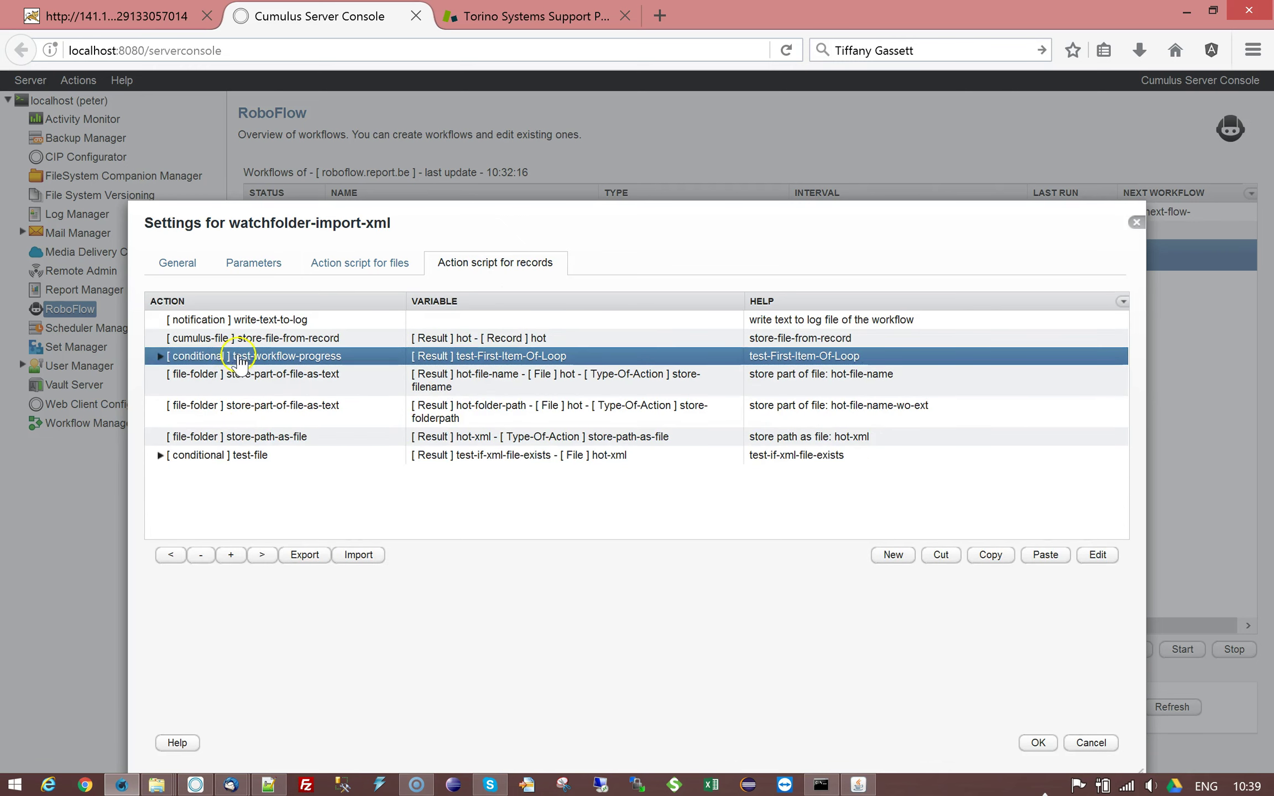
pyautogui.click(160, 357)
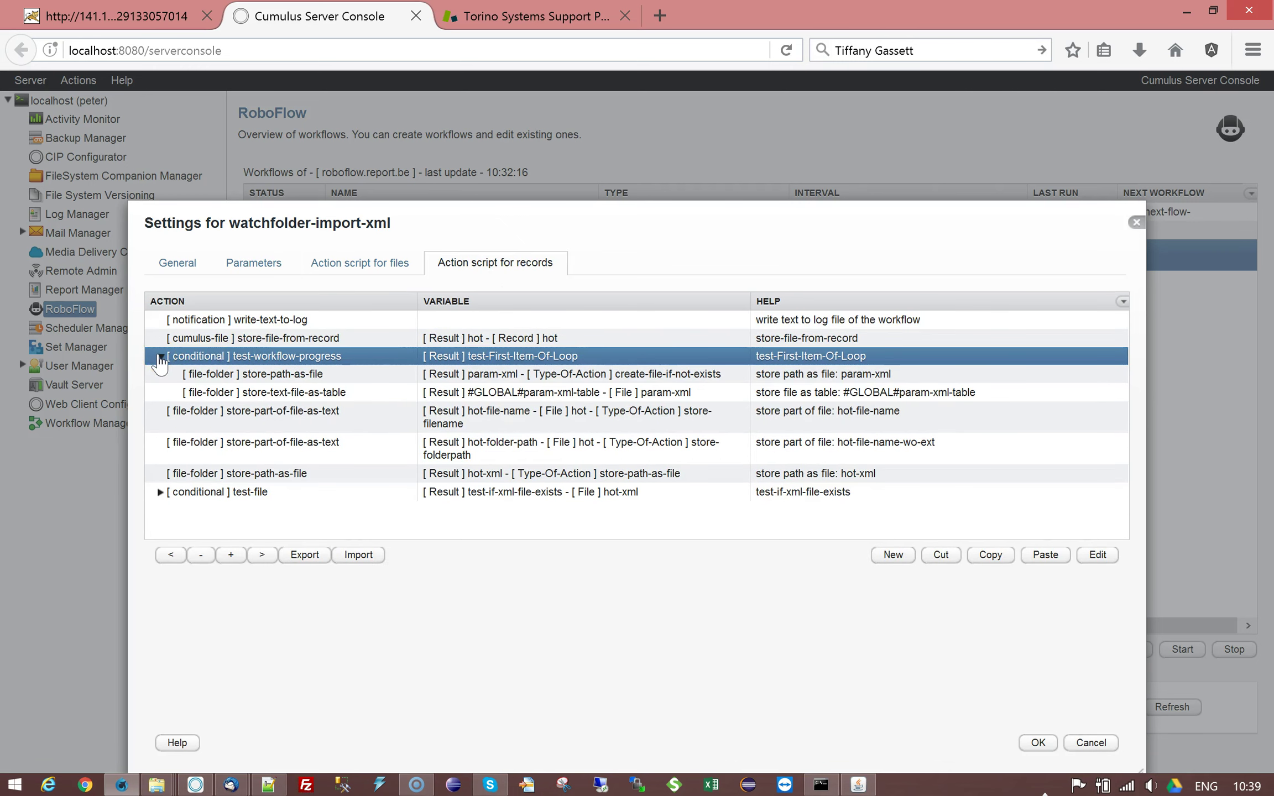
pyautogui.click(517, 393)
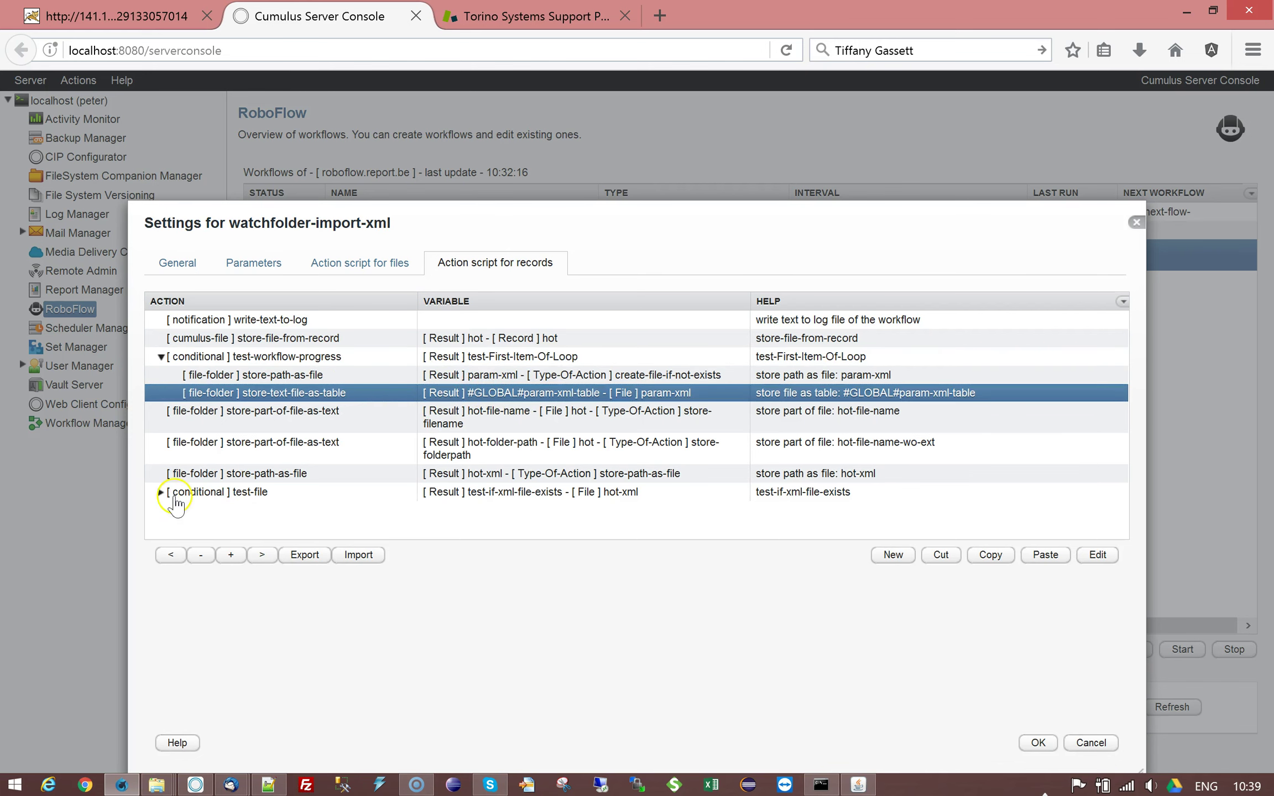
pyautogui.click(160, 493)
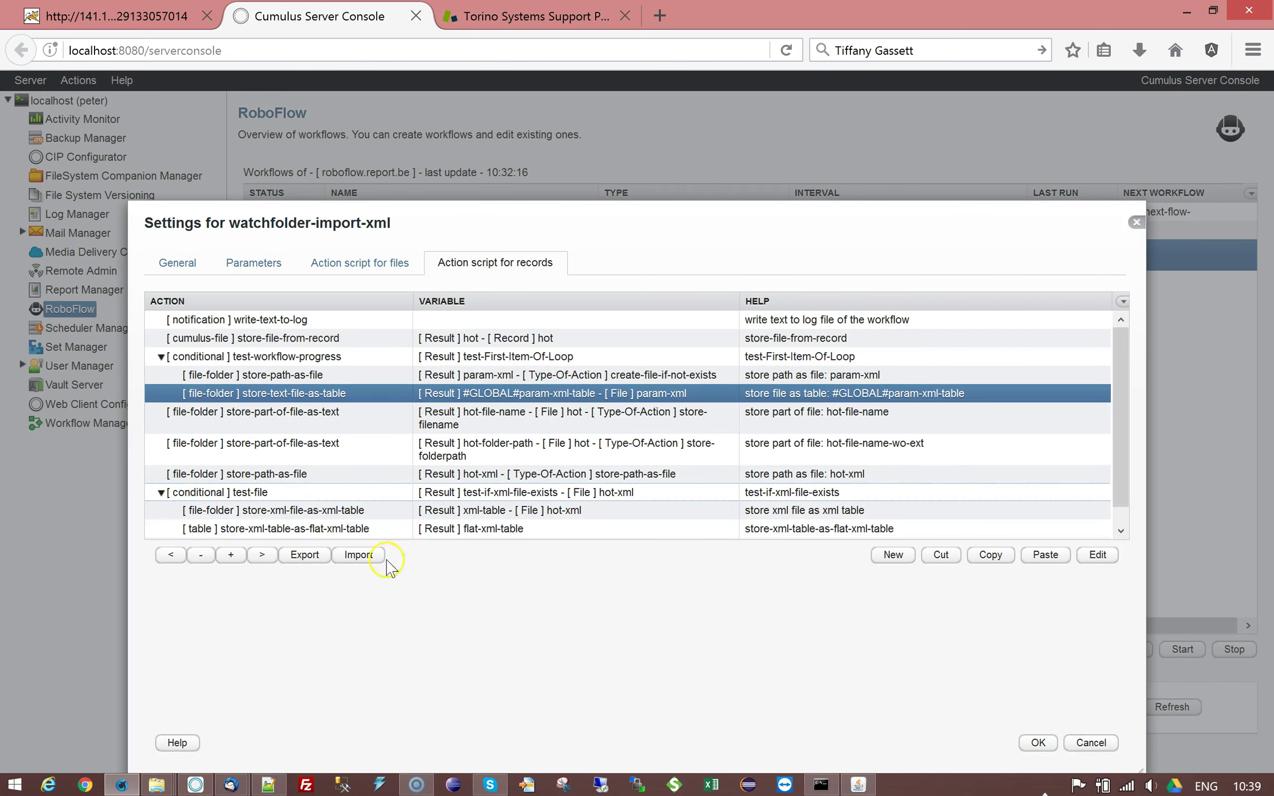
pyautogui.click(231, 554)
pyautogui.click(177, 547)
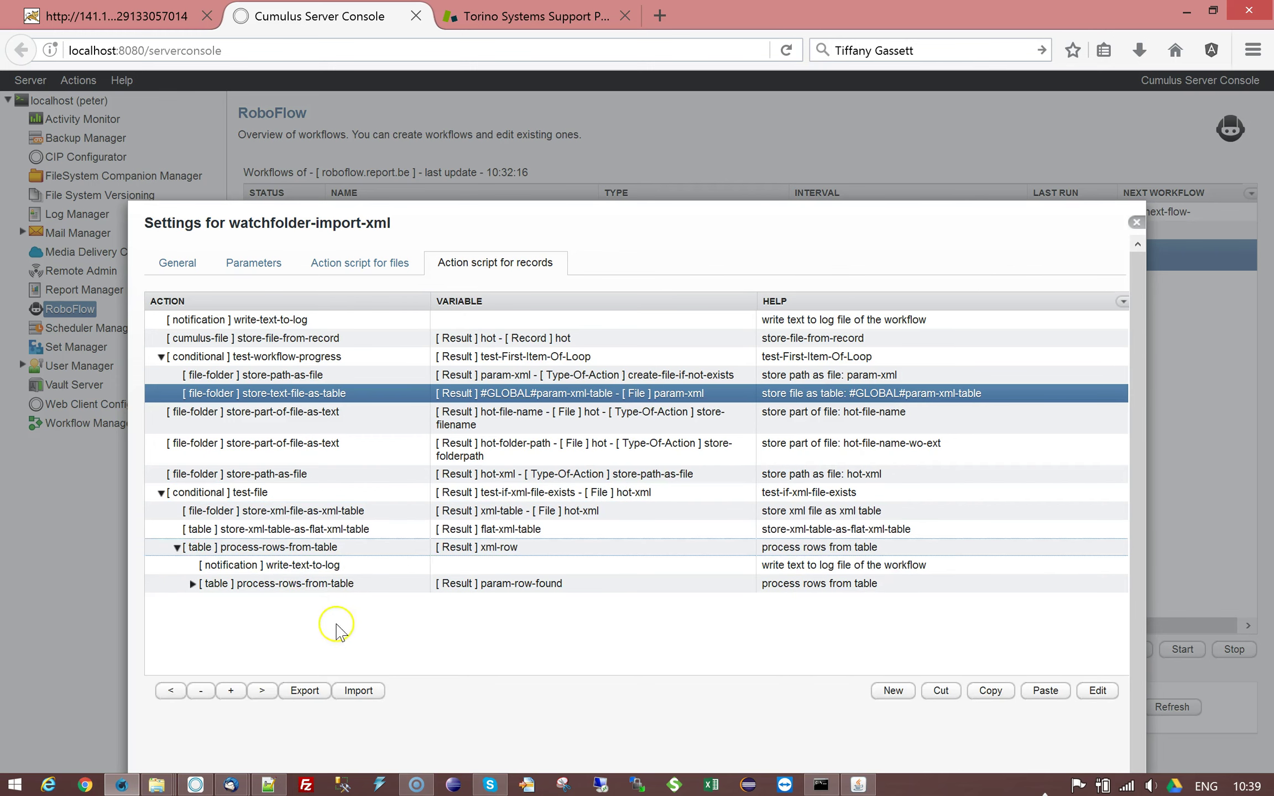
pyautogui.click(261, 583)
pyautogui.click(193, 584)
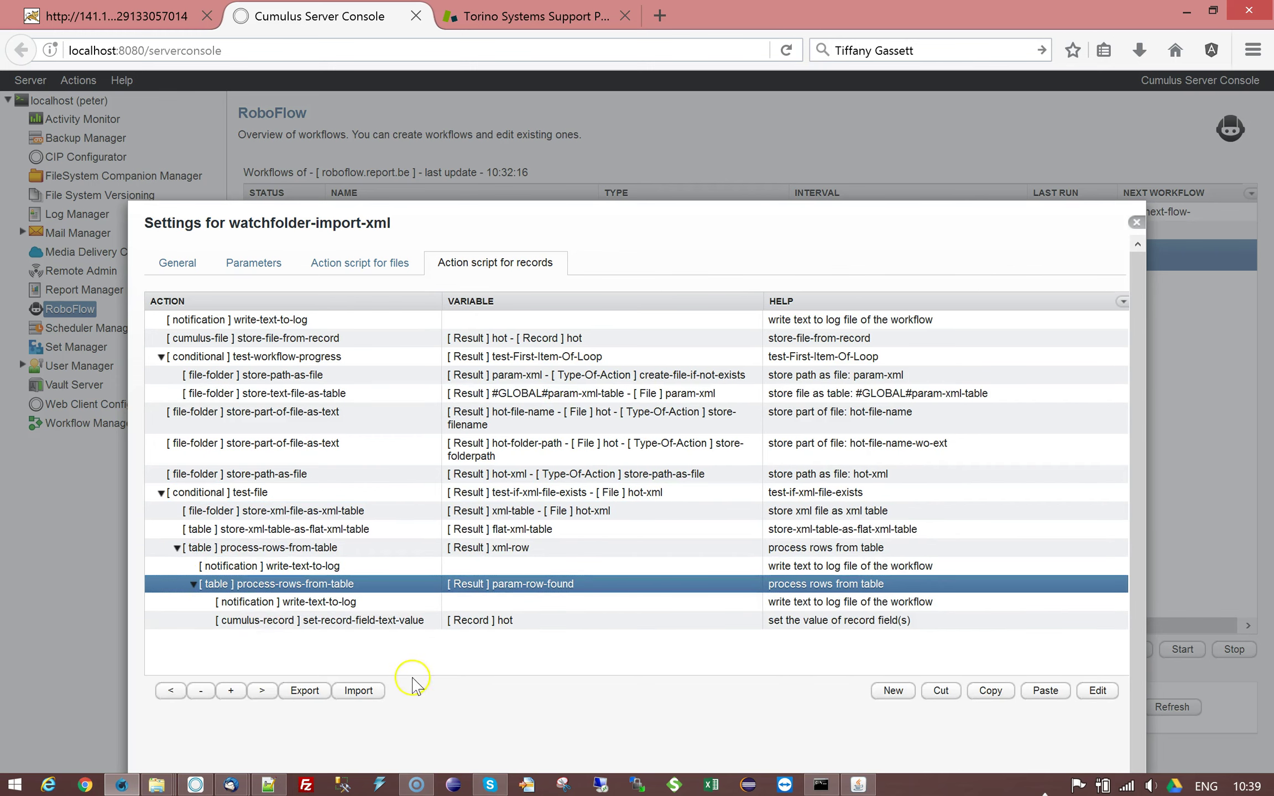
# - In the action script for files, expand the param-row-found loop, examine the output variable of the enclosing xml-row loop, and cancel
pyautogui.click(394, 266)
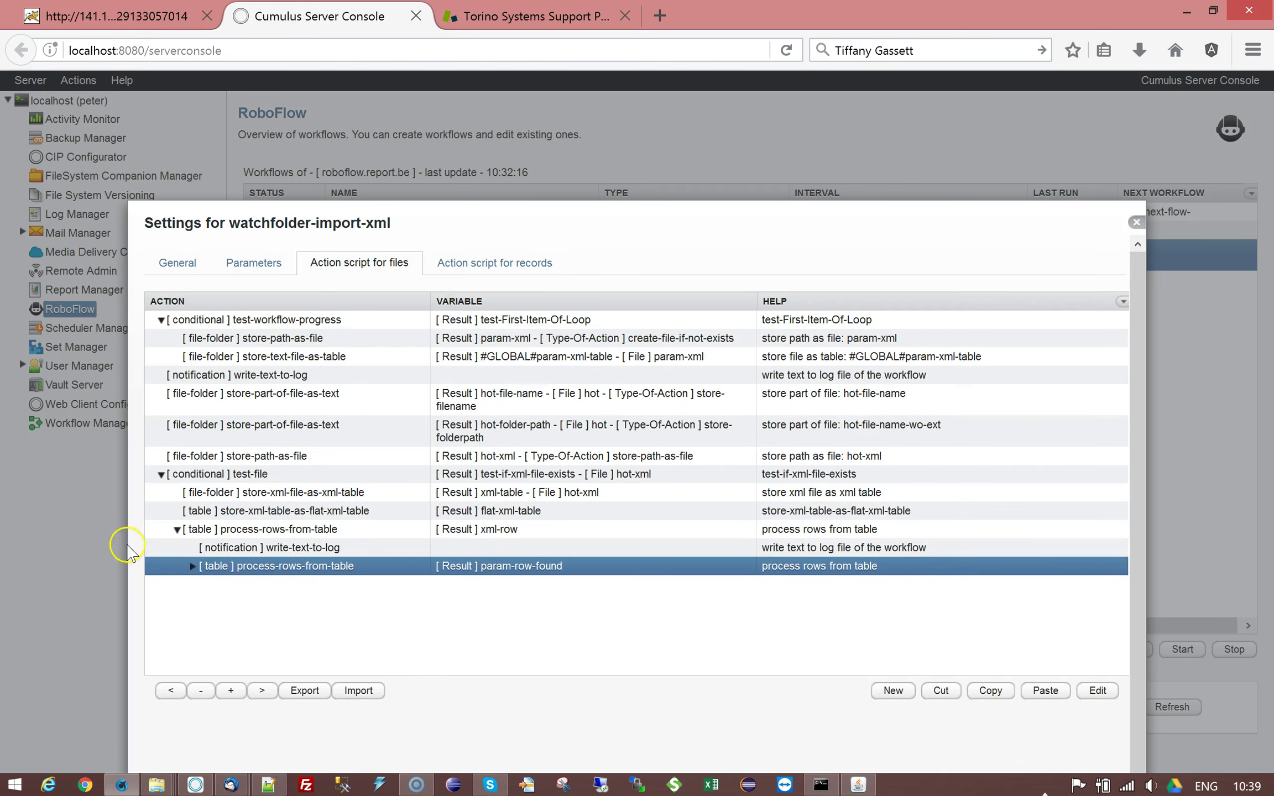
pyautogui.click(192, 566)
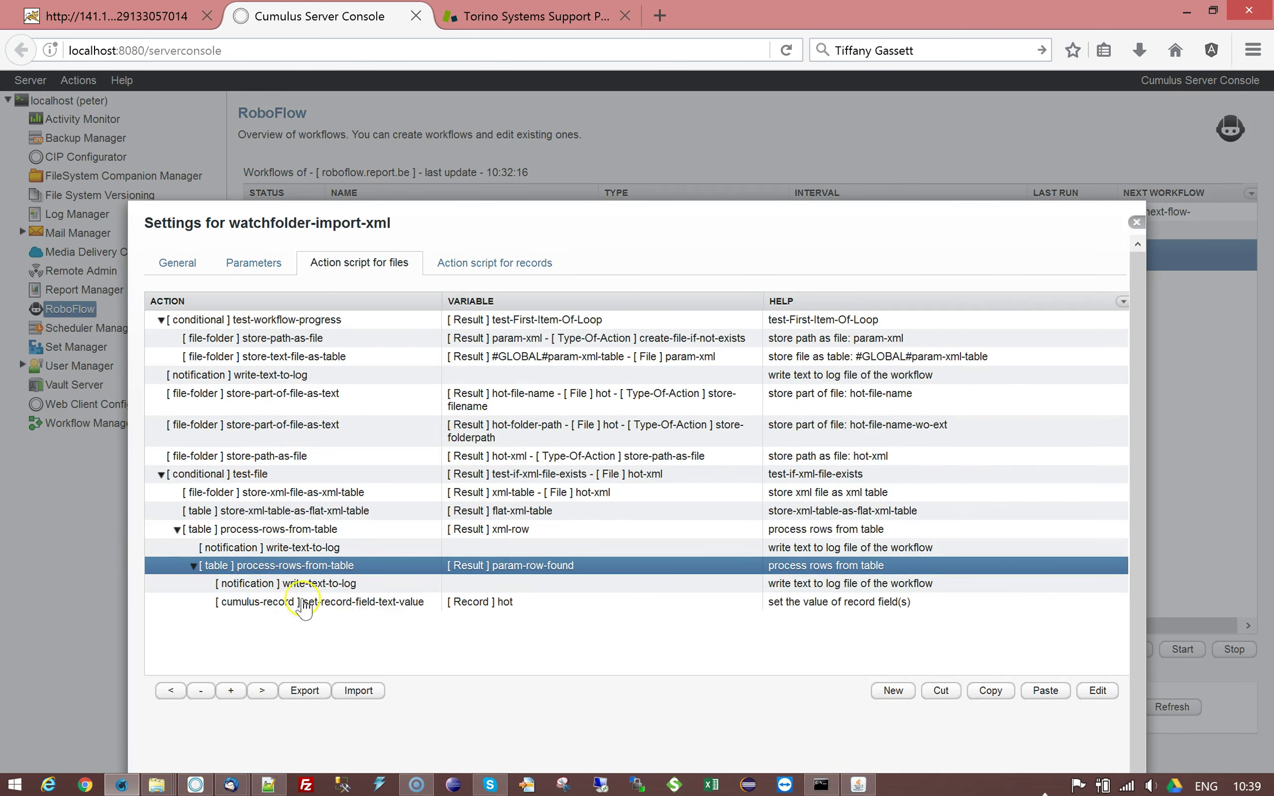
pyautogui.doubleClick(271, 529)
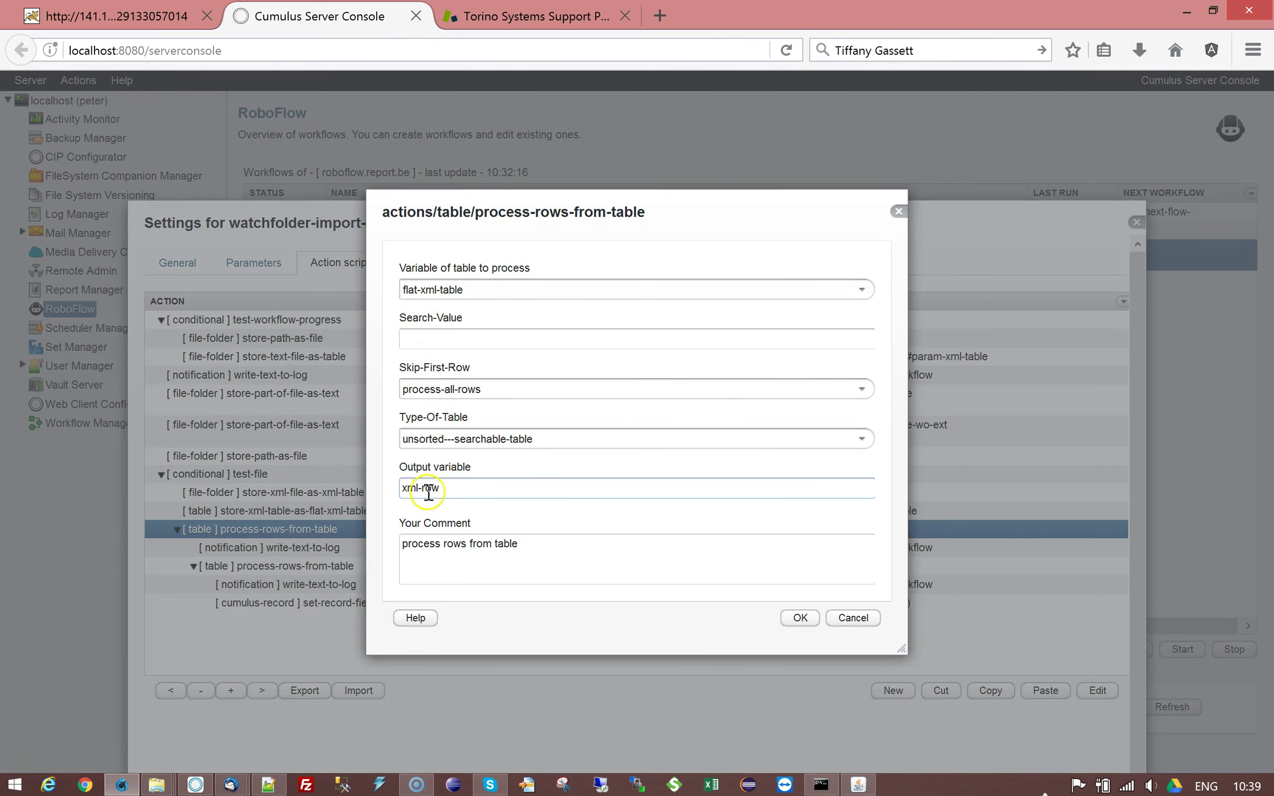
pyautogui.click(851, 620)
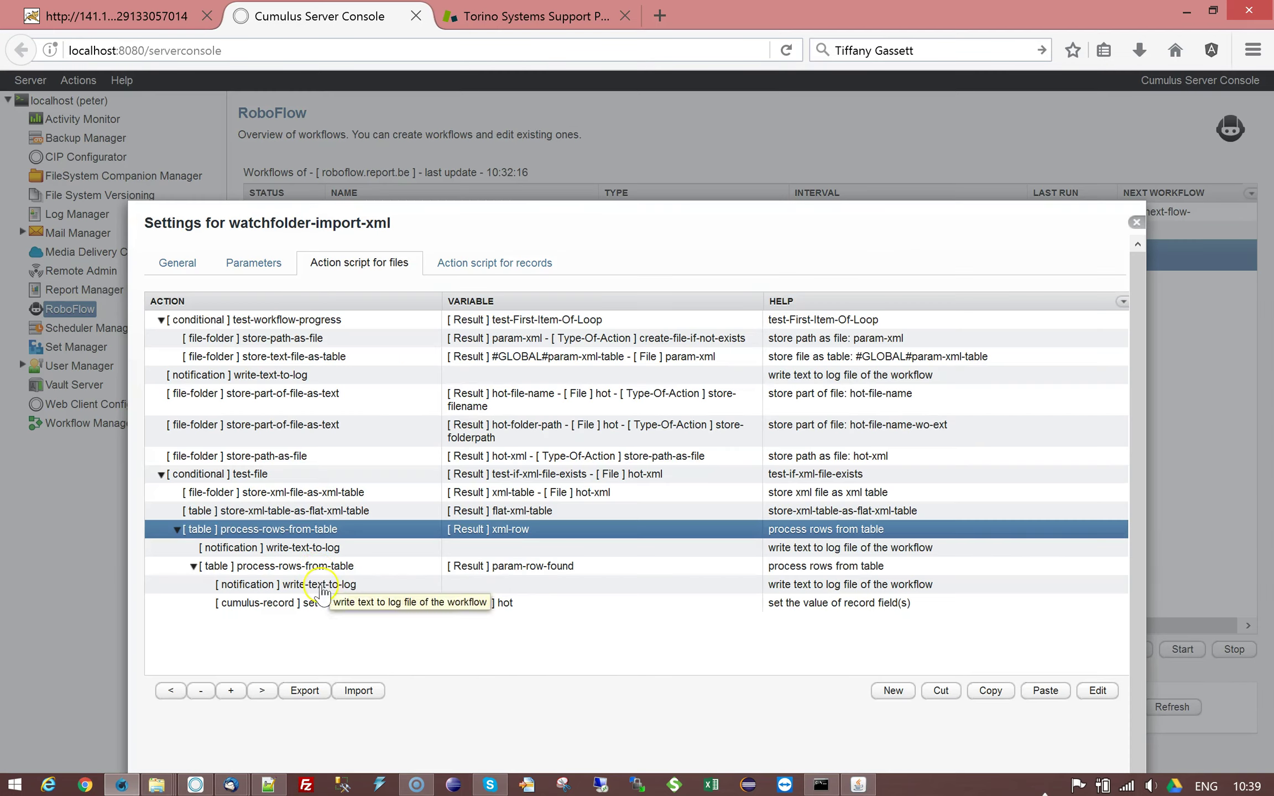
# - Examine the table variable and search value of the nested process-rows-from-table action that outputs param-row-found, and cancel
pyautogui.doubleClick(318, 565)
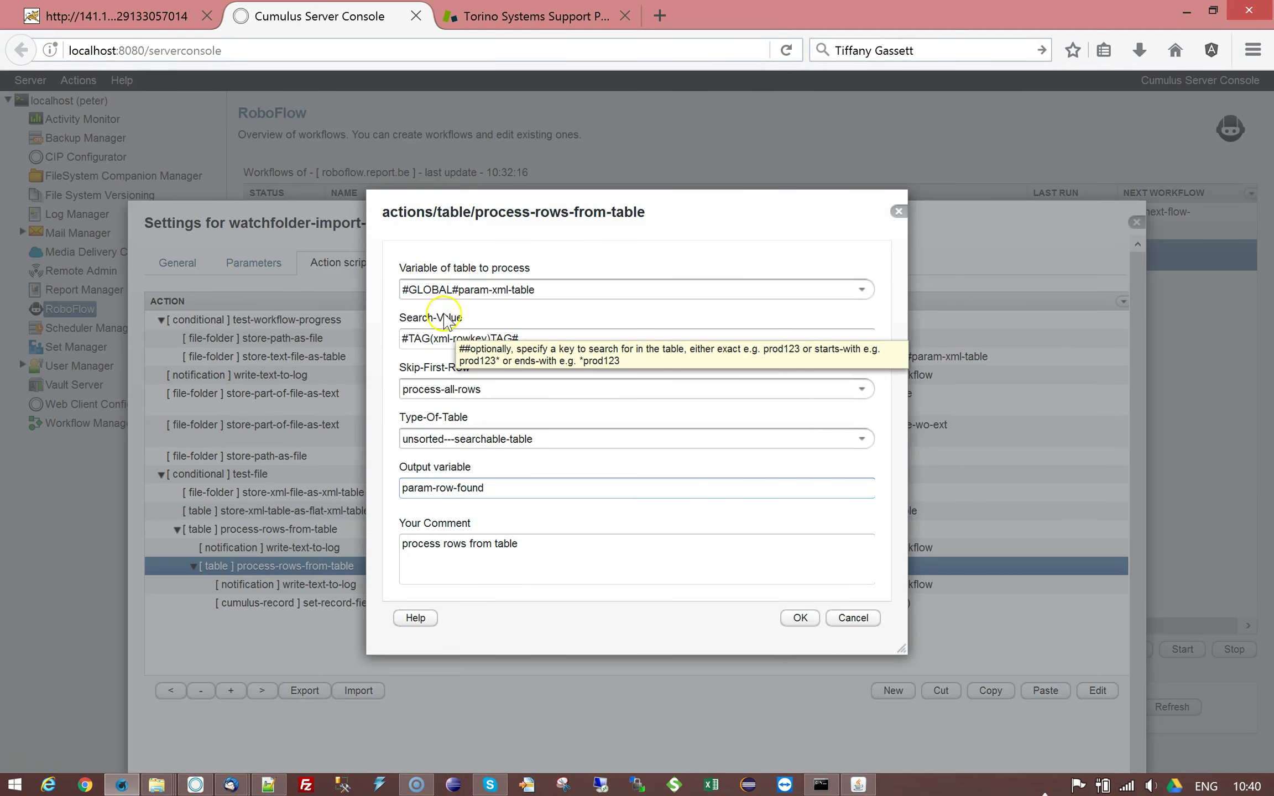
pyautogui.tripleClick(545, 335)
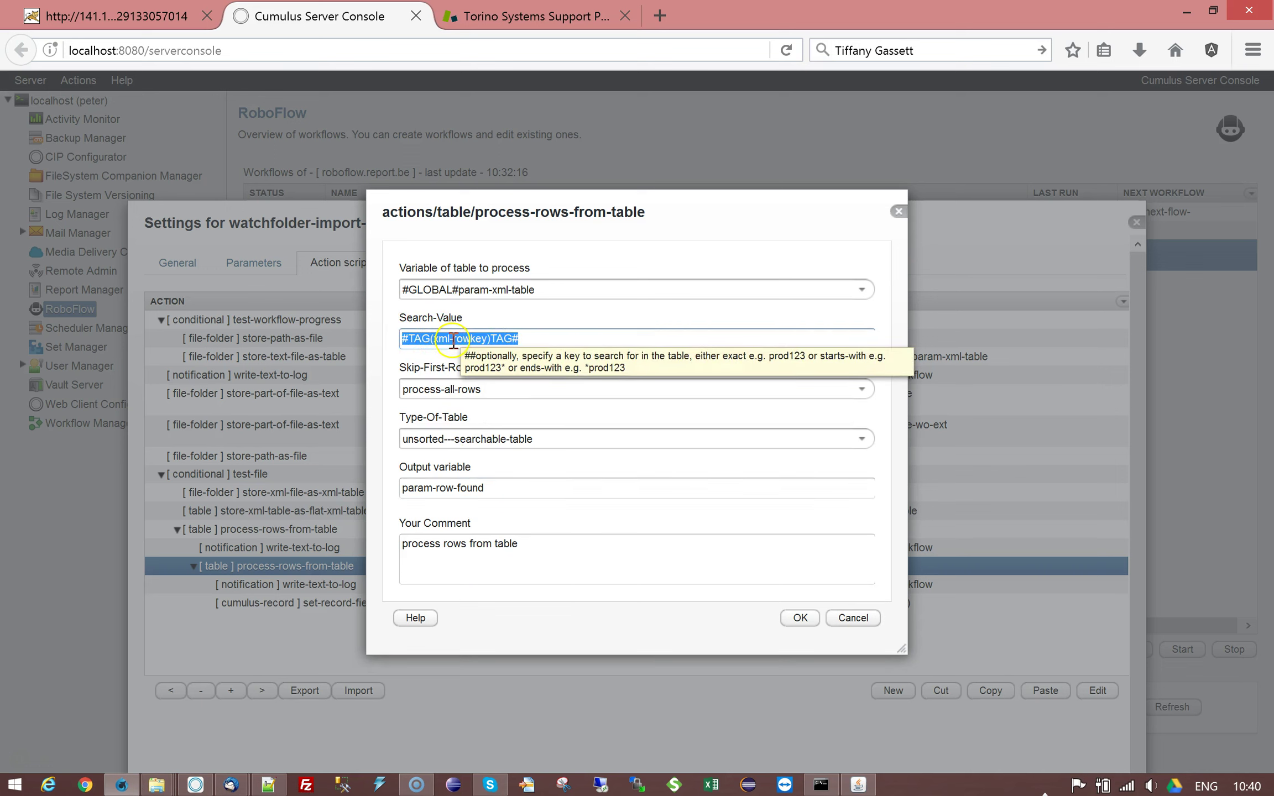
pyautogui.click(545, 338)
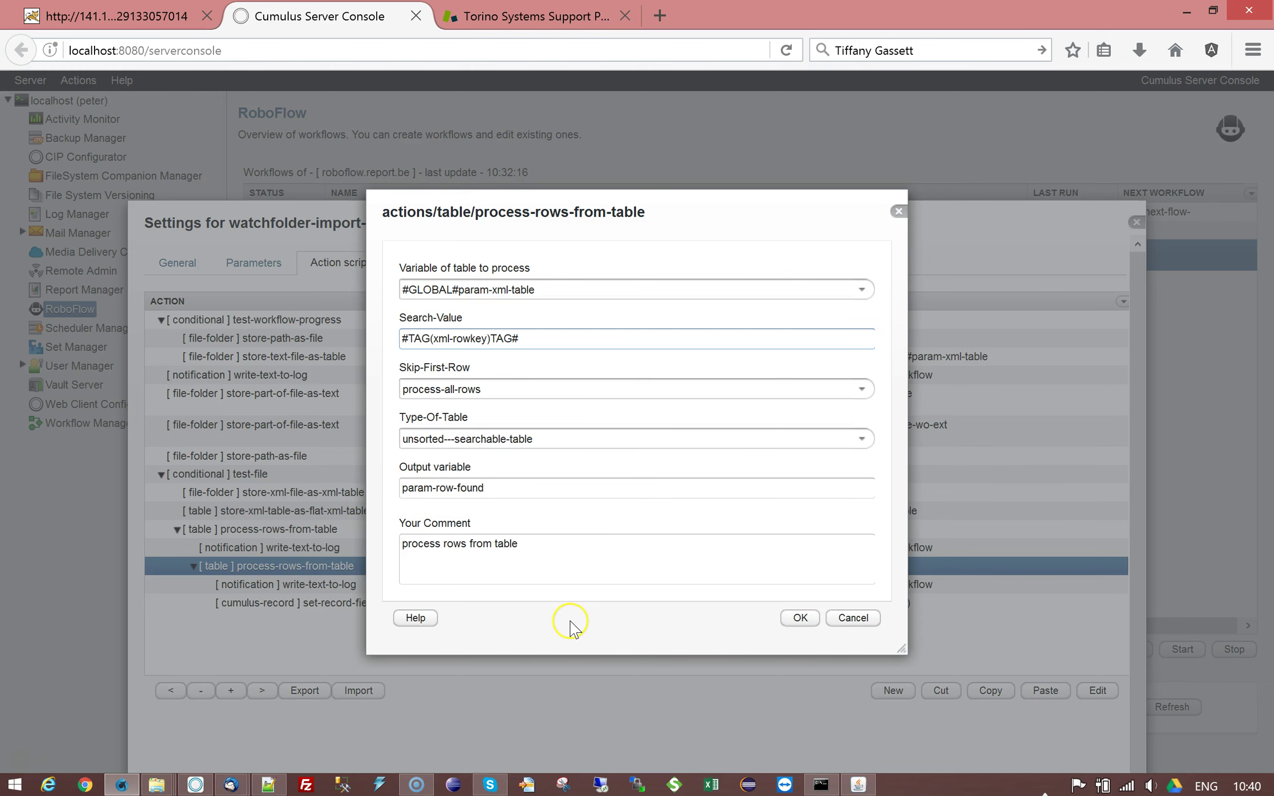
pyautogui.click(852, 618)
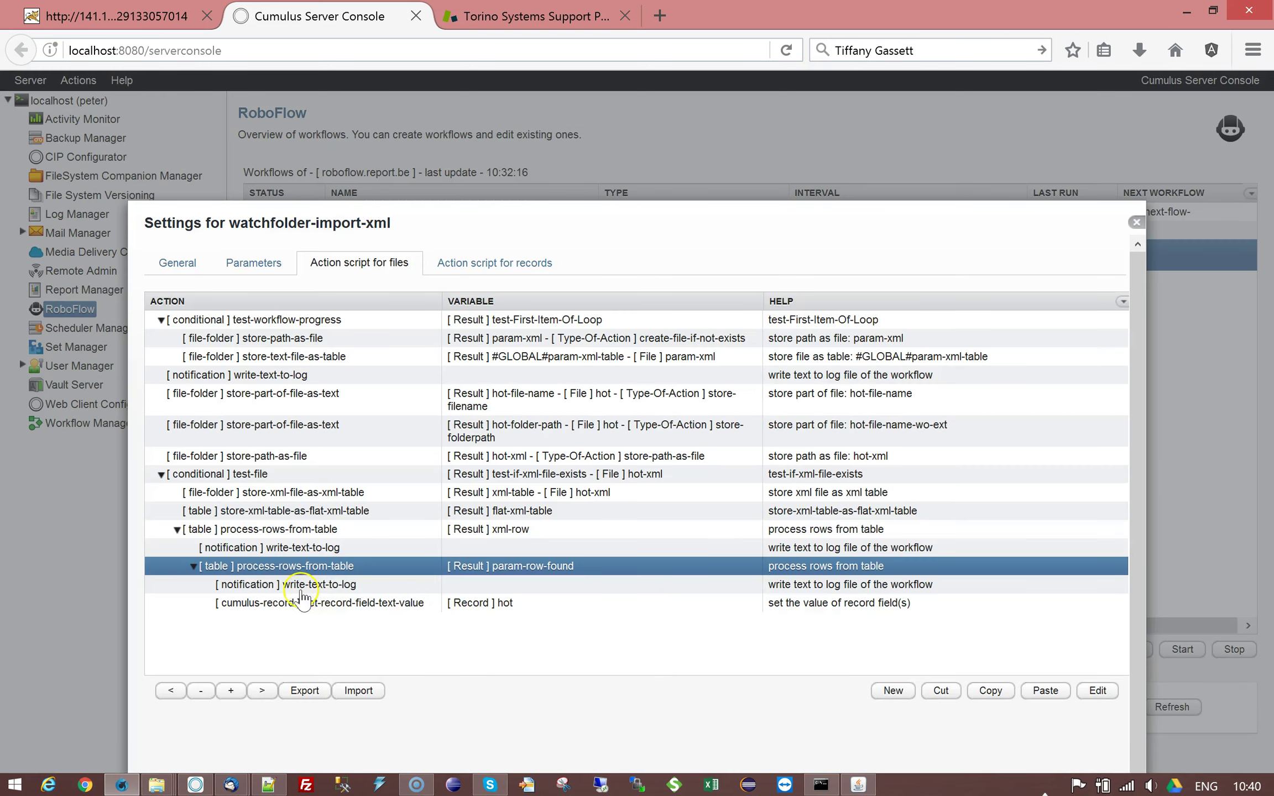
# - Examine the log text of the write-text-to-log action inside the param-row-found loop of the file script, and cancel
pyautogui.click(312, 592)
pyautogui.doubleClick(313, 590)
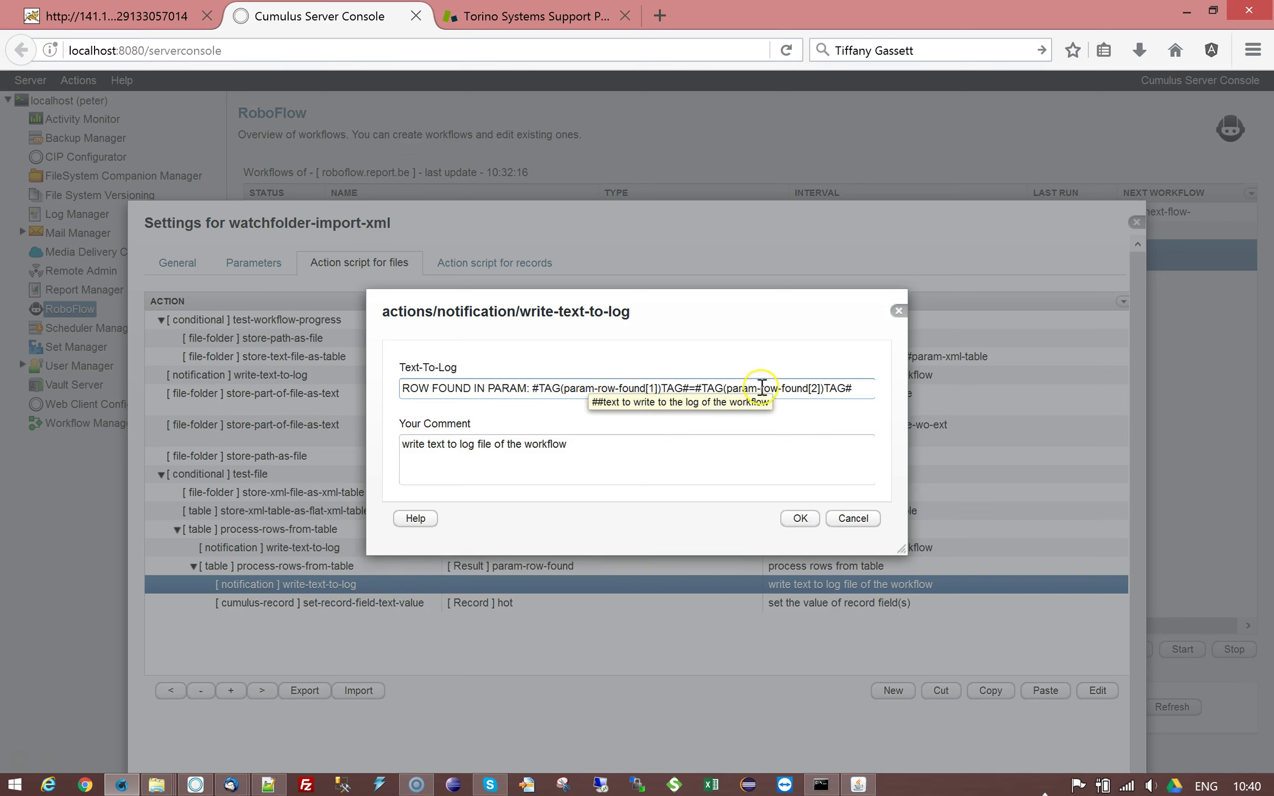
pyautogui.moveTo(565, 388); pyautogui.dragTo(644, 388)
pyautogui.moveTo(778, 388); pyautogui.dragTo(829, 389)
pyautogui.click(852, 520)
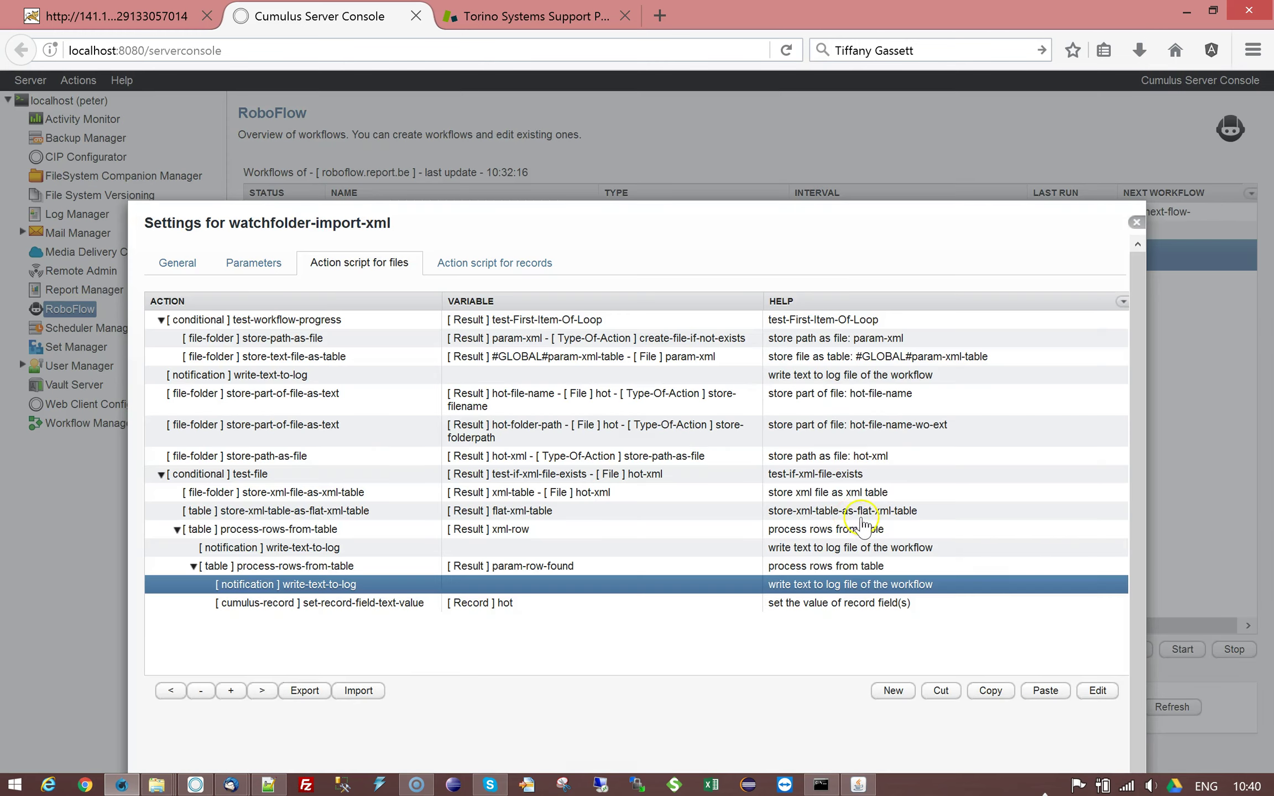
# - Reopen that write-text-to-log action to inspect its param-row-found[1] and param-row-found[2] tags, and cancel
pyautogui.doubleClick(595, 585)
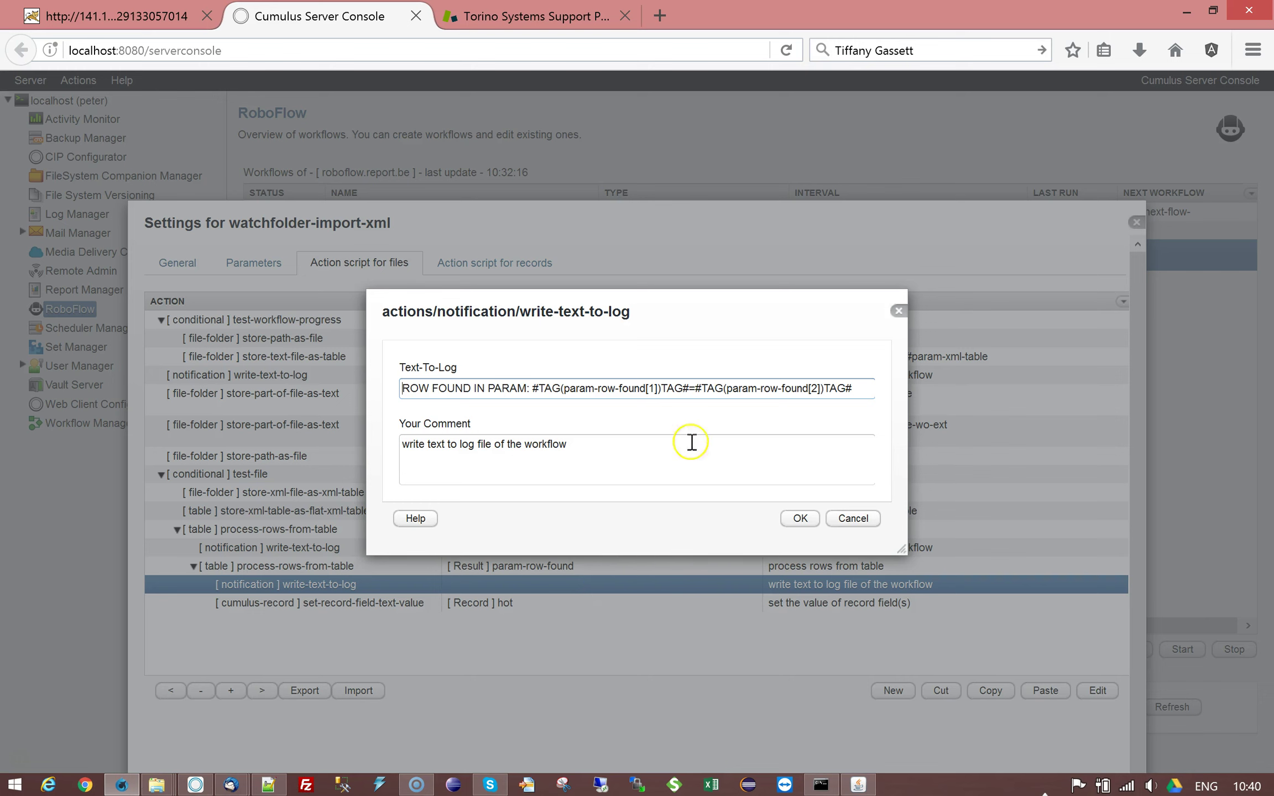
pyautogui.moveTo(564, 388); pyautogui.dragTo(653, 389)
pyautogui.click(672, 392)
pyautogui.doubleClick(647, 388)
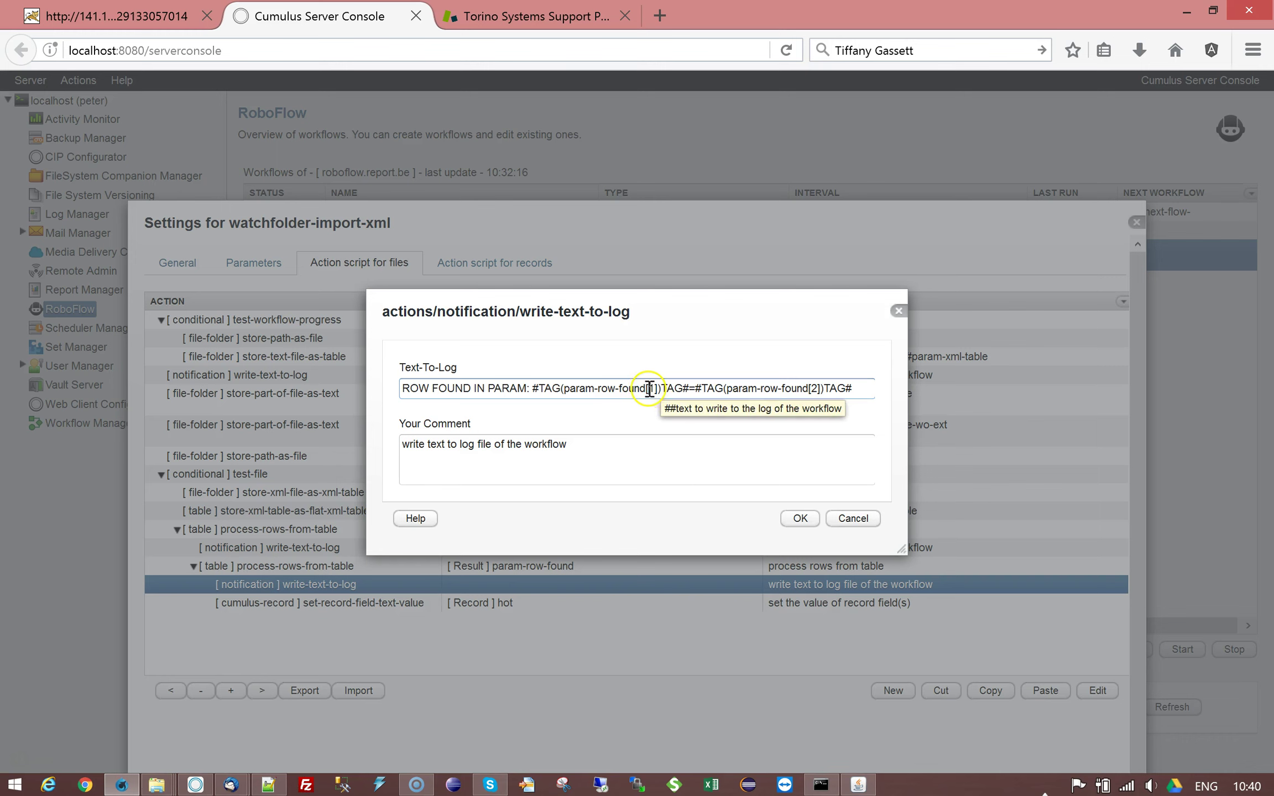
pyautogui.doubleClick(651, 388)
pyautogui.doubleClick(812, 388)
pyautogui.click(796, 437)
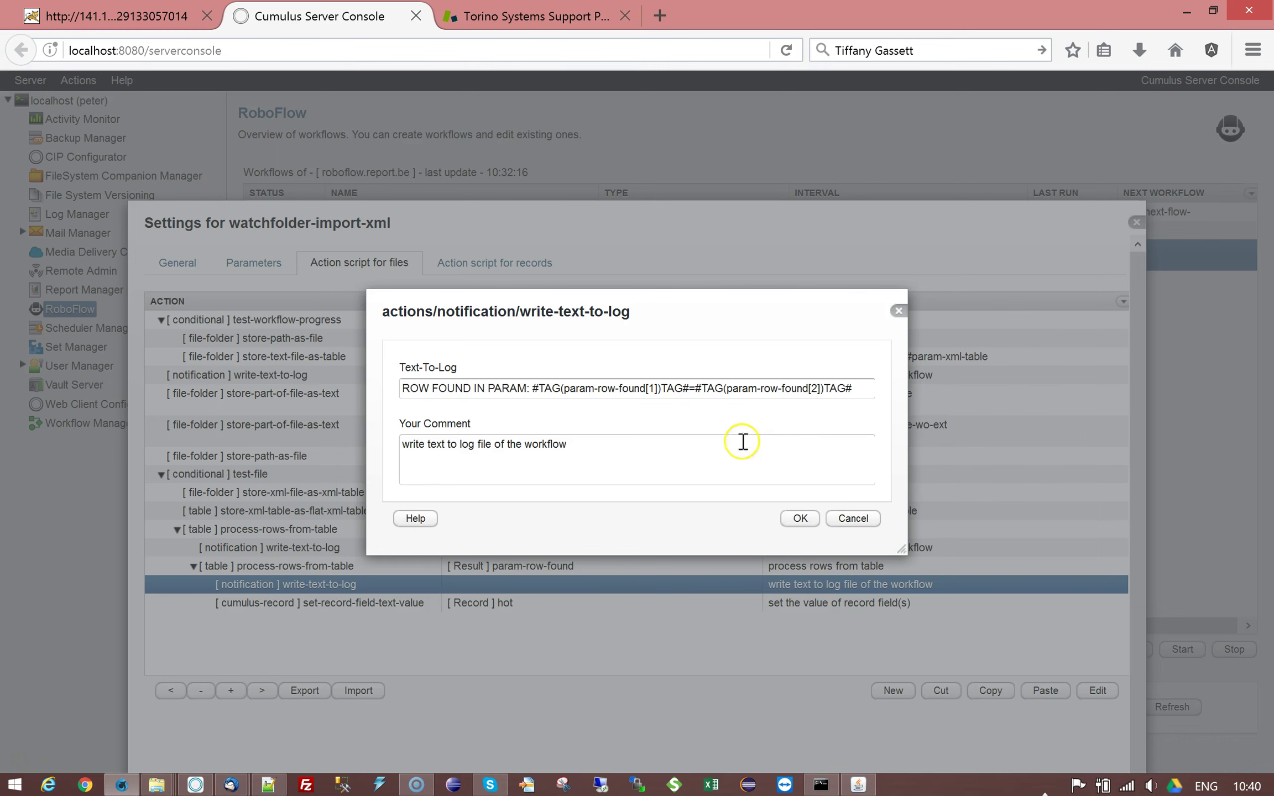
pyautogui.click(854, 523)
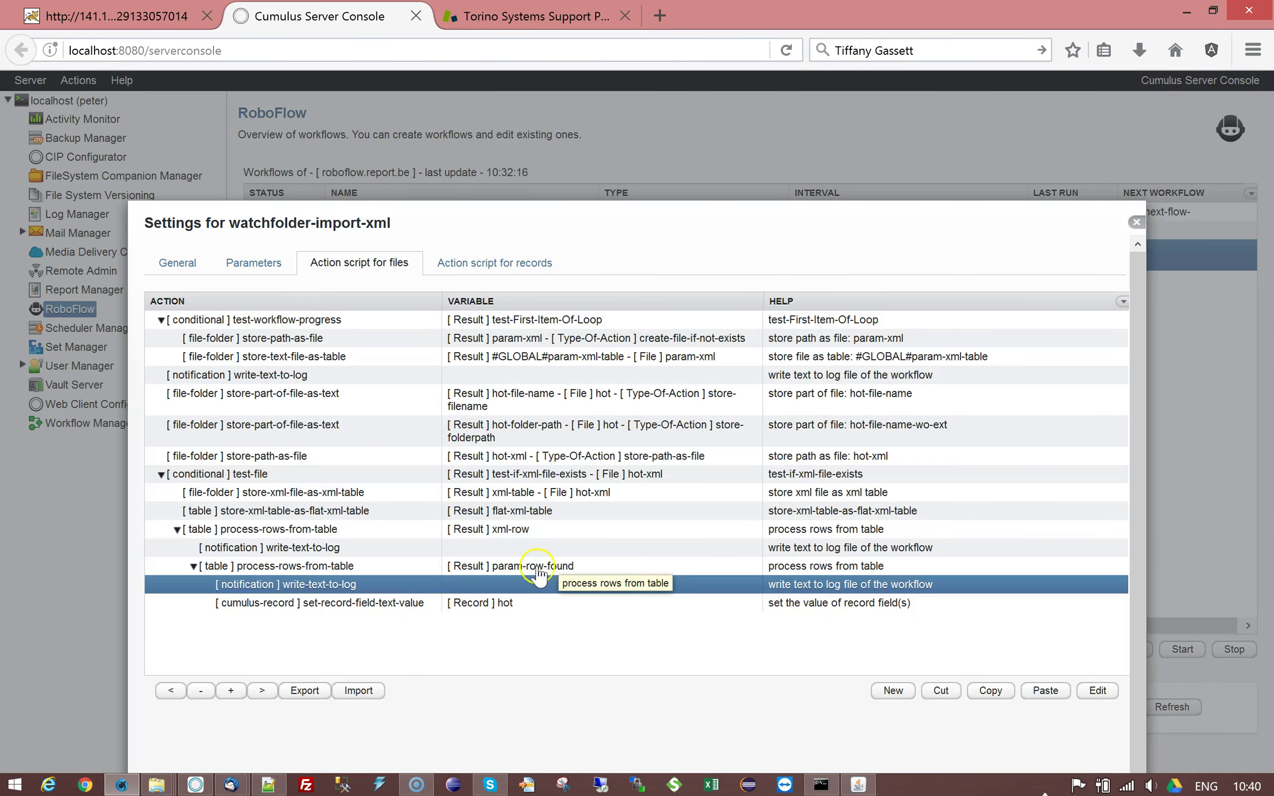
pyautogui.doubleClick(542, 584)
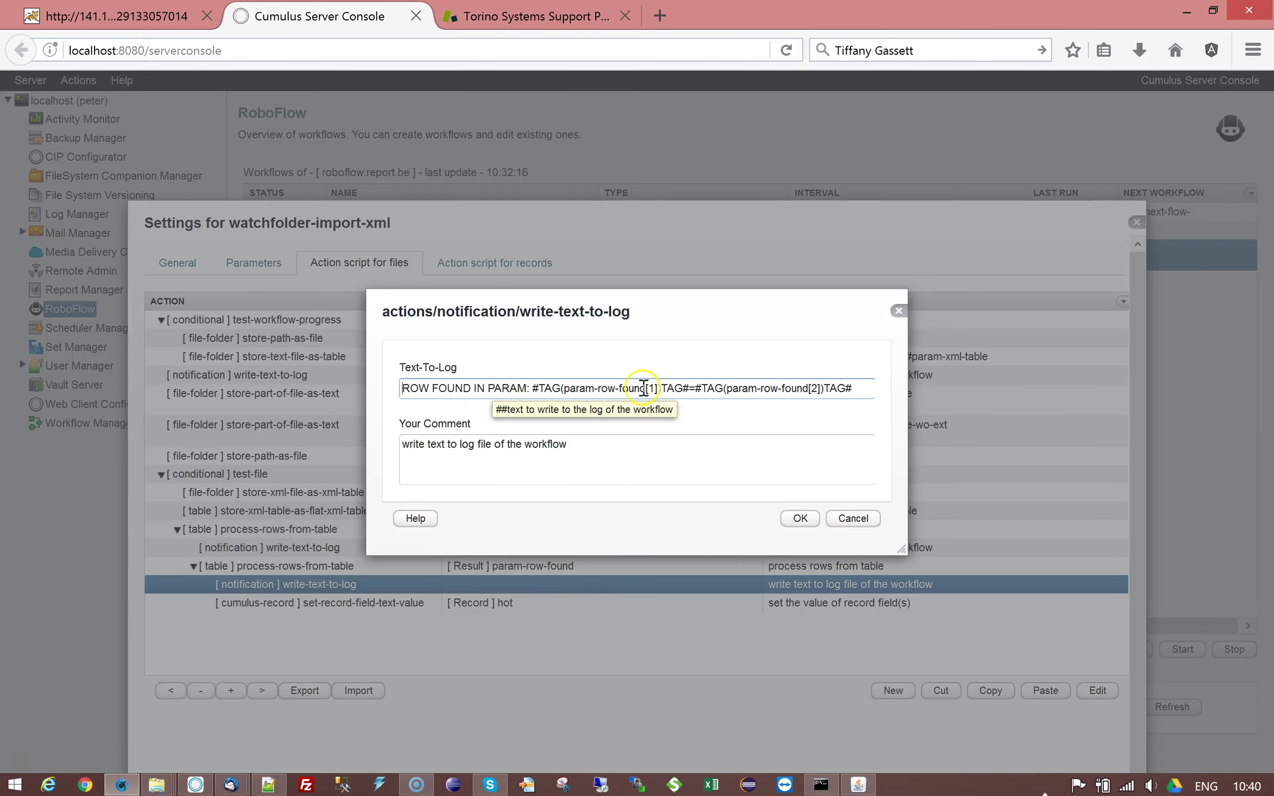
pyautogui.click(852, 519)
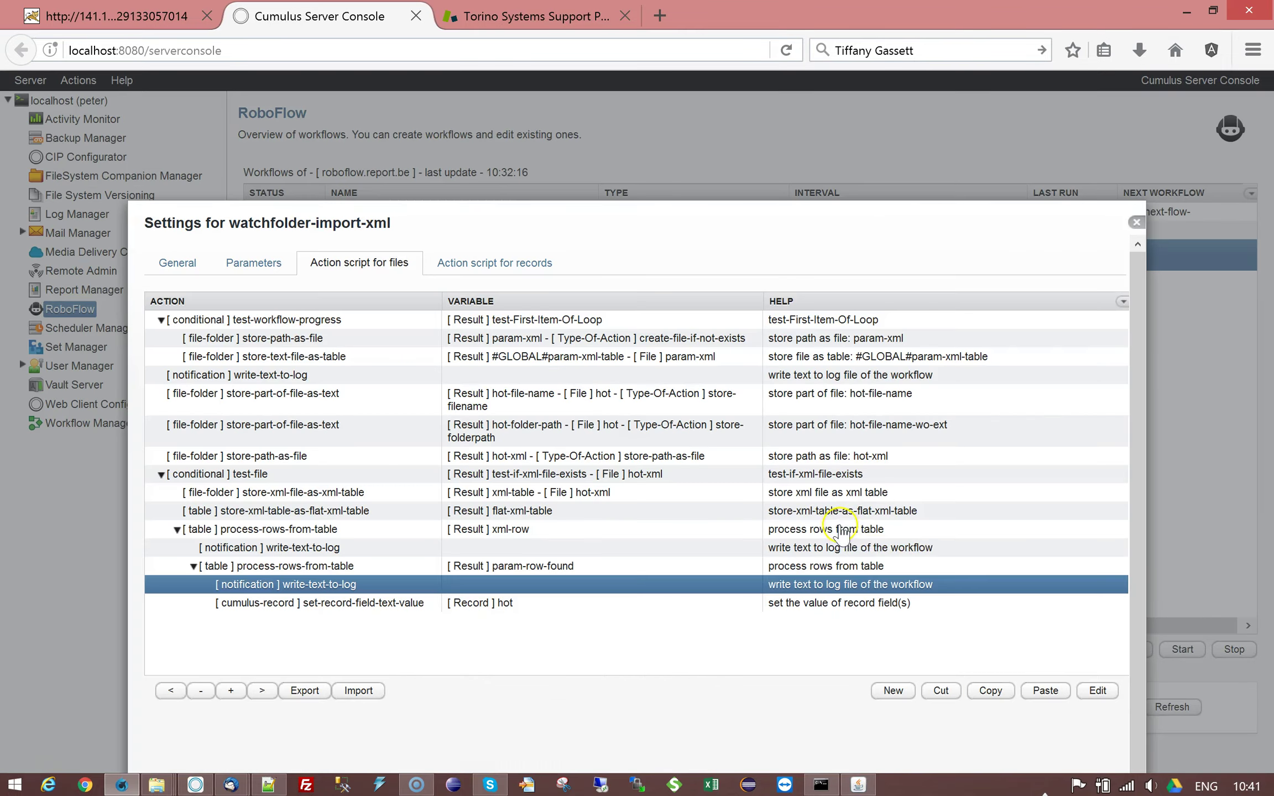
# - Examine the record variable, field name and text value of the set-record-field-text-value action, and cancel
pyautogui.click(358, 604)
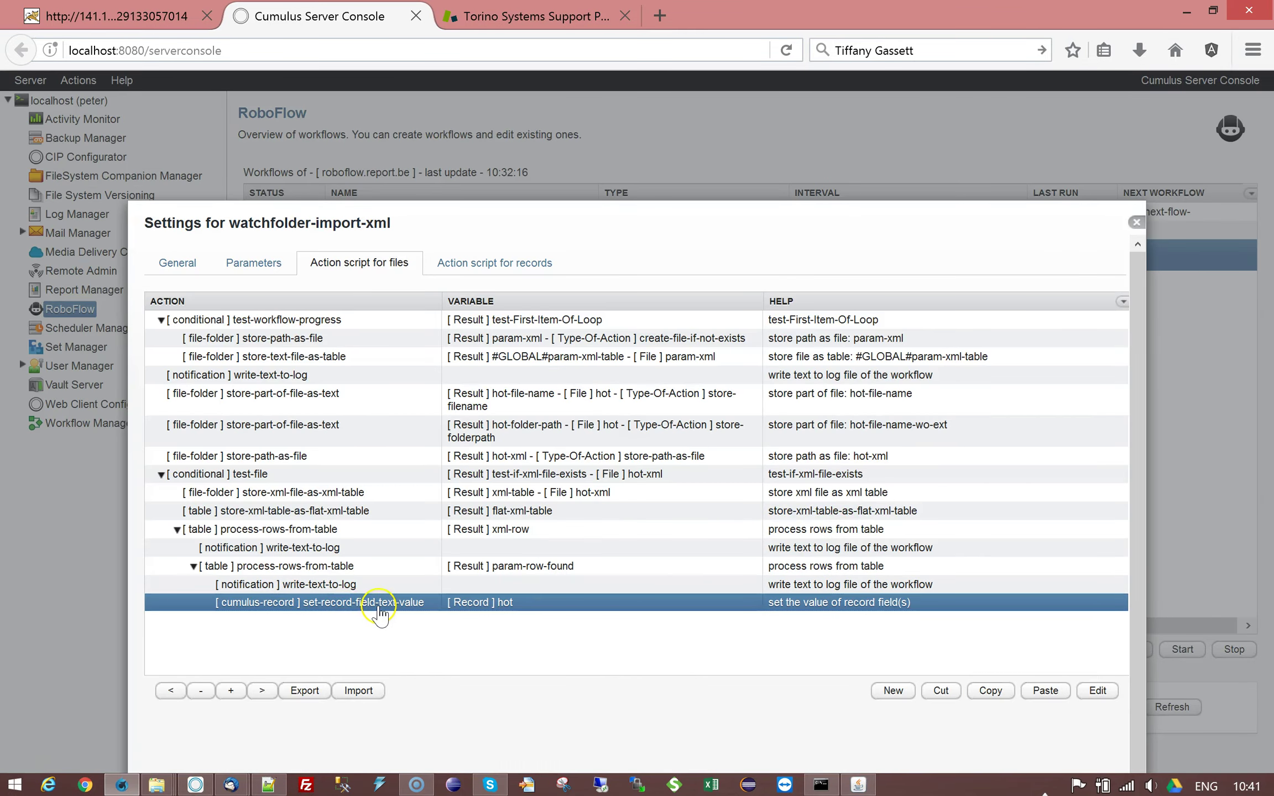
pyautogui.moveTo(545, 602); pyautogui.dragTo(501, 602)
pyautogui.doubleClick(591, 617)
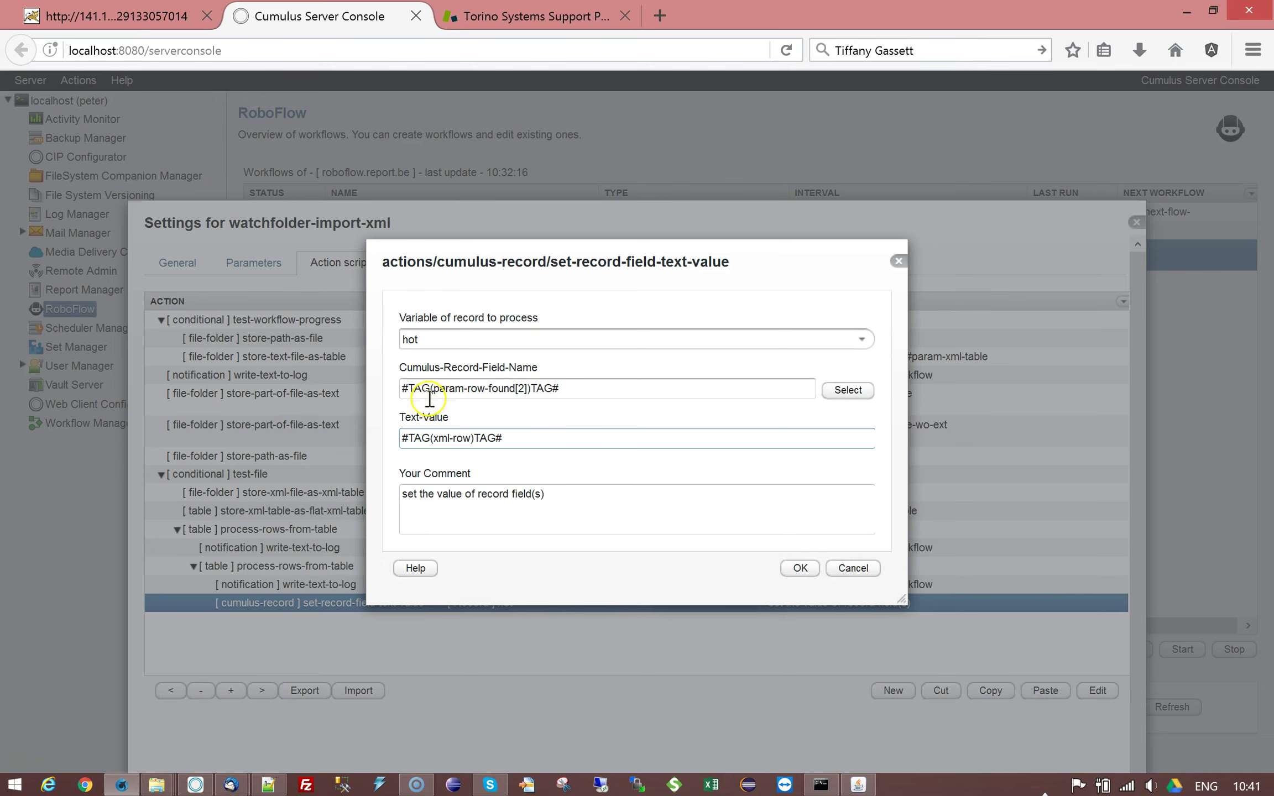
pyautogui.moveTo(432, 389); pyautogui.dragTo(529, 387)
pyautogui.click(598, 391)
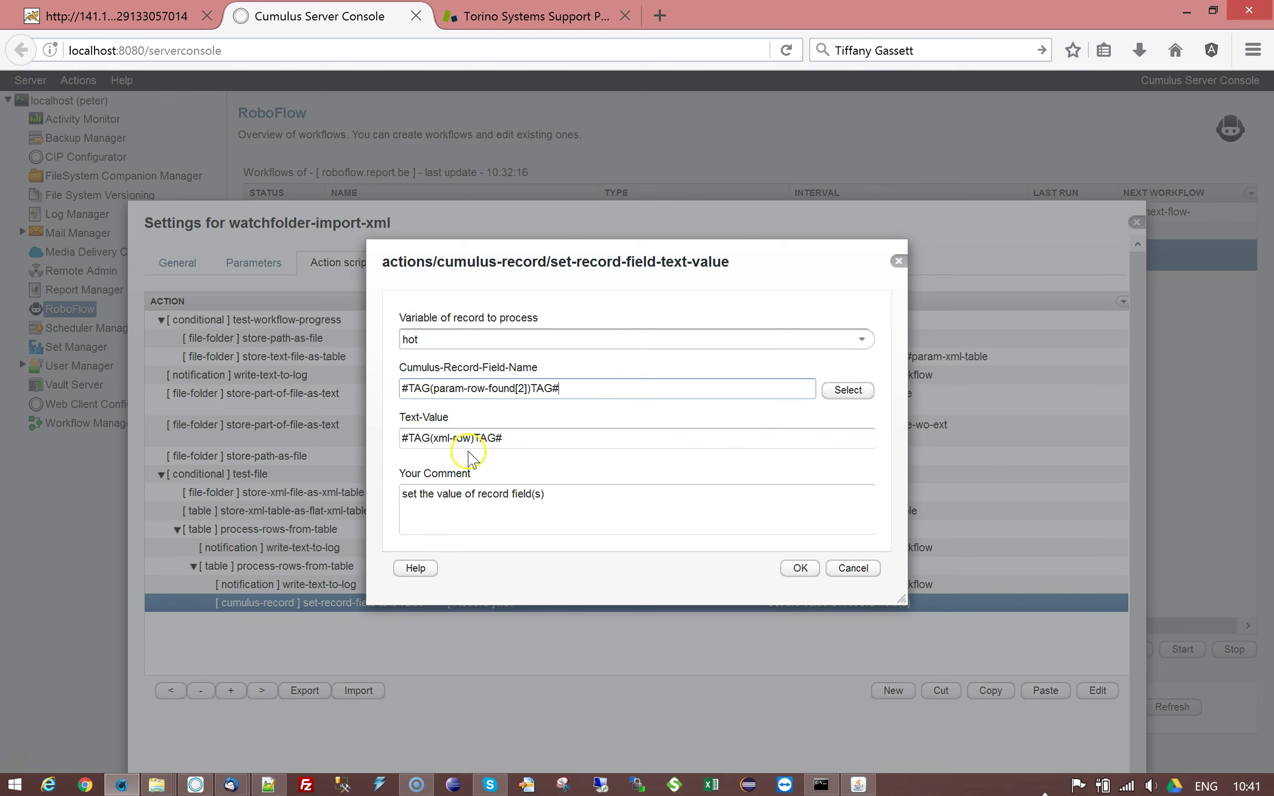
pyautogui.moveTo(540, 440); pyautogui.dragTo(364, 437)
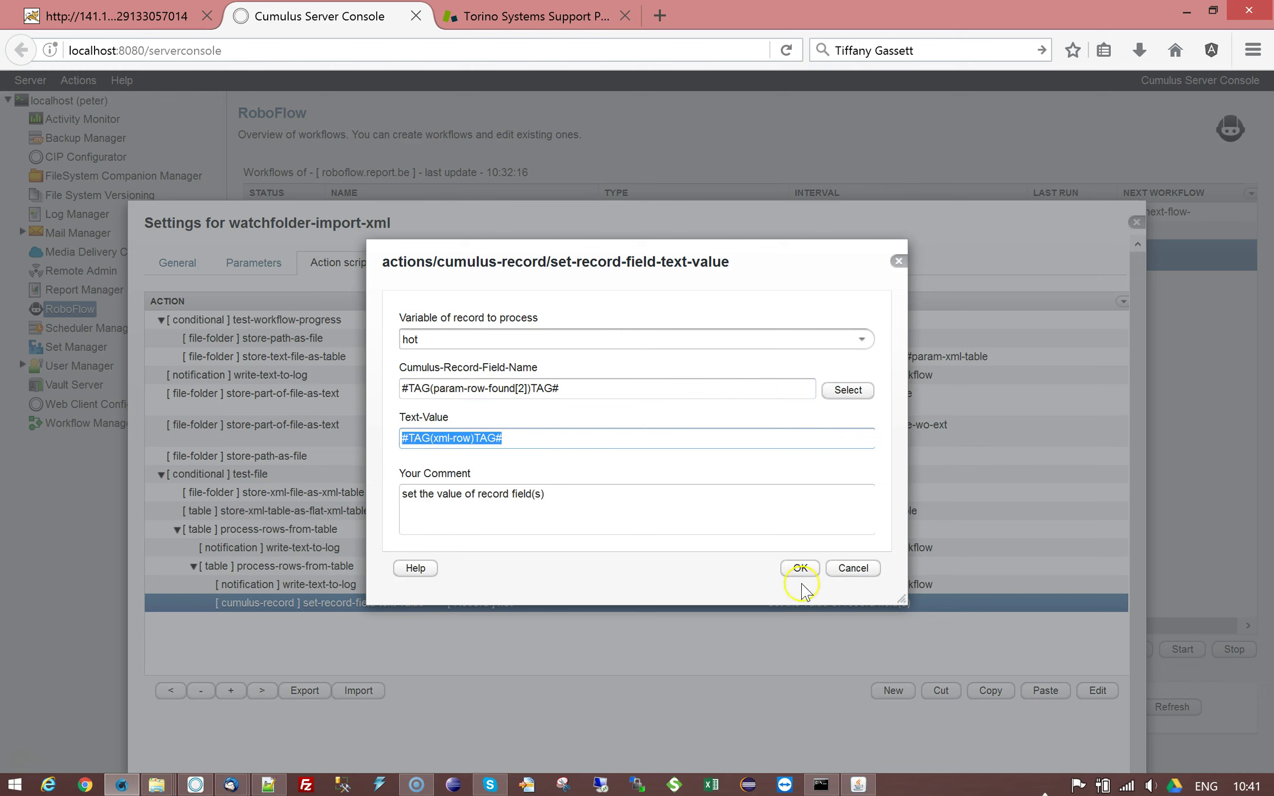
pyautogui.click(853, 568)
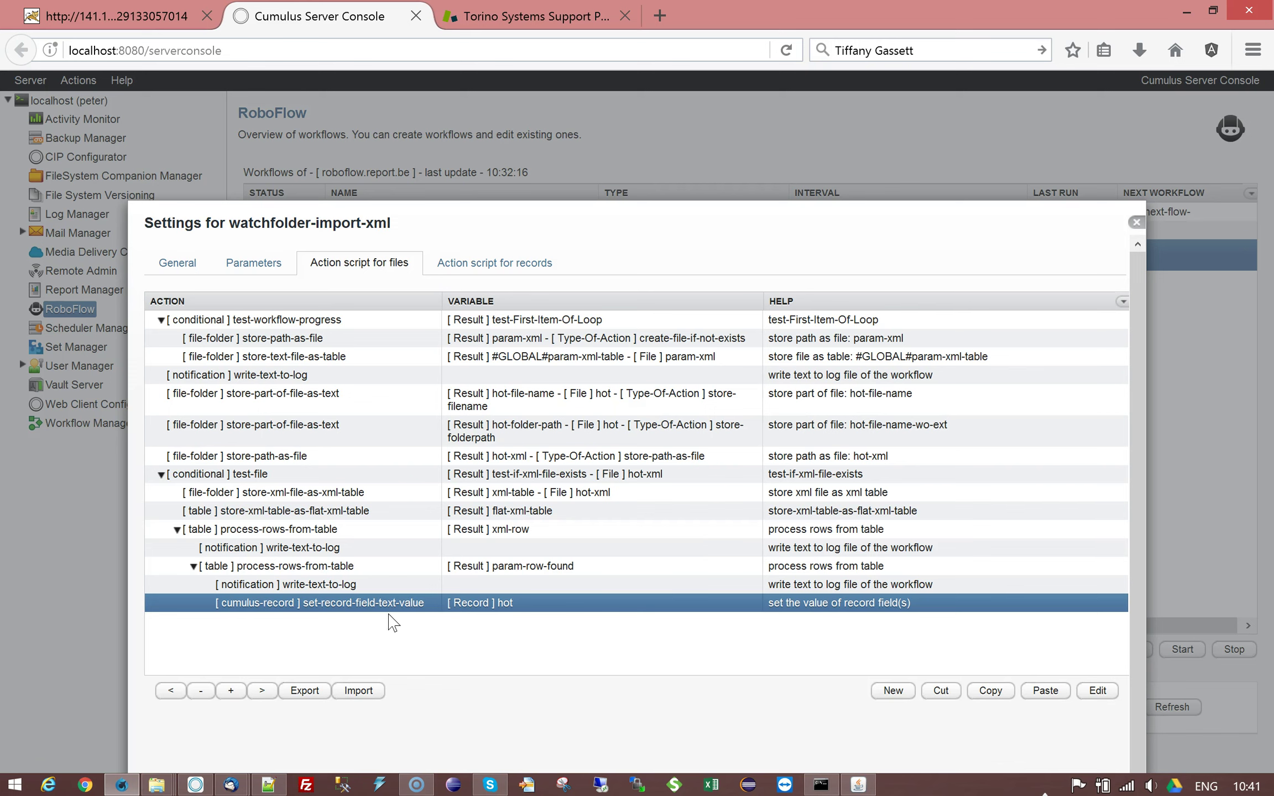
# - In the action script for records, examine the record and output variables of the store-file-from-record action, and cancel
pyautogui.click(493, 262)
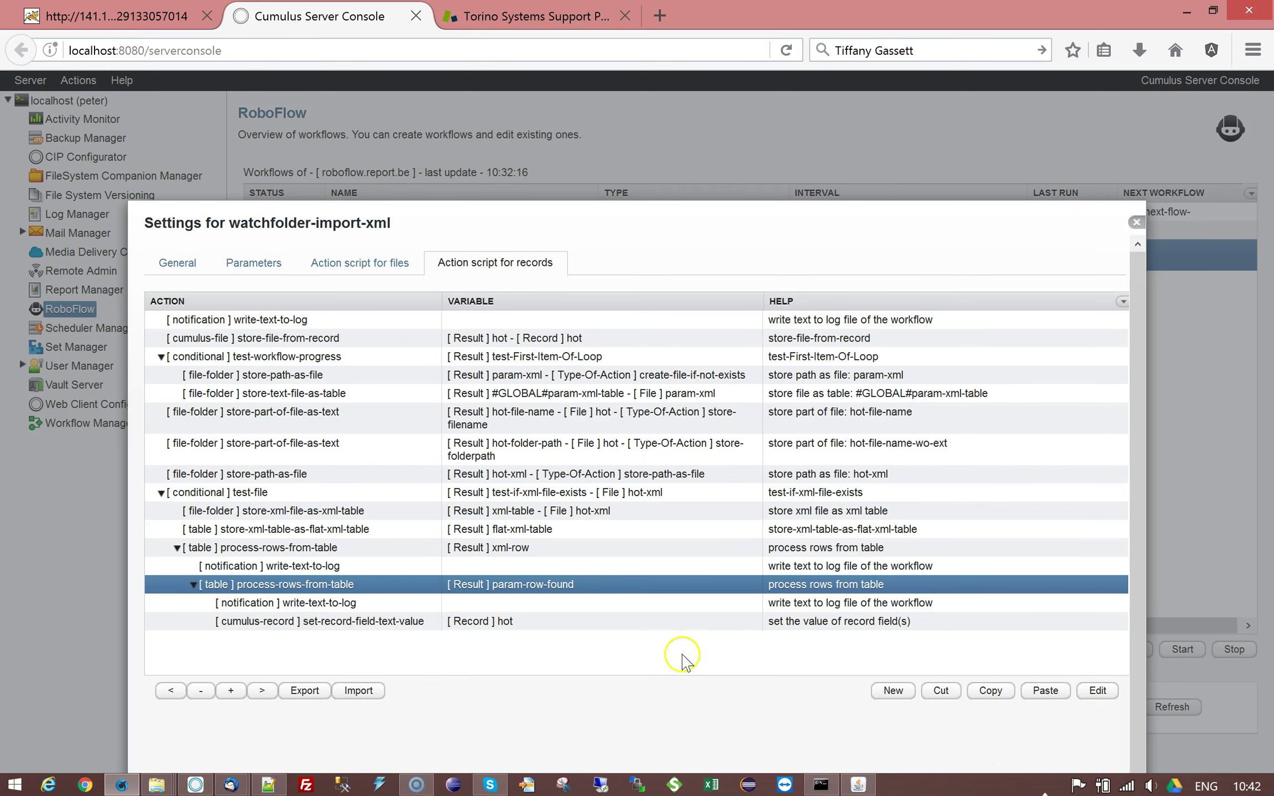
pyautogui.click(309, 338)
pyautogui.doubleClick(309, 340)
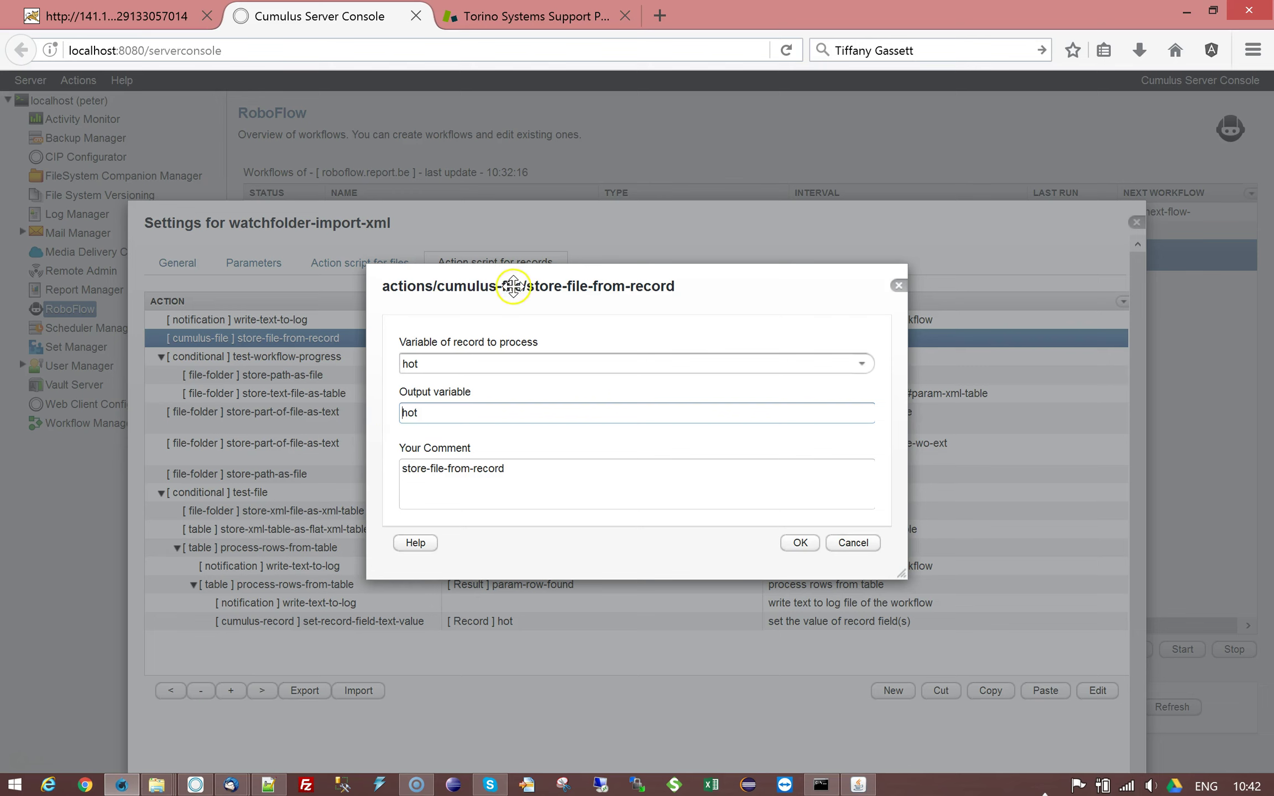
pyautogui.click(854, 542)
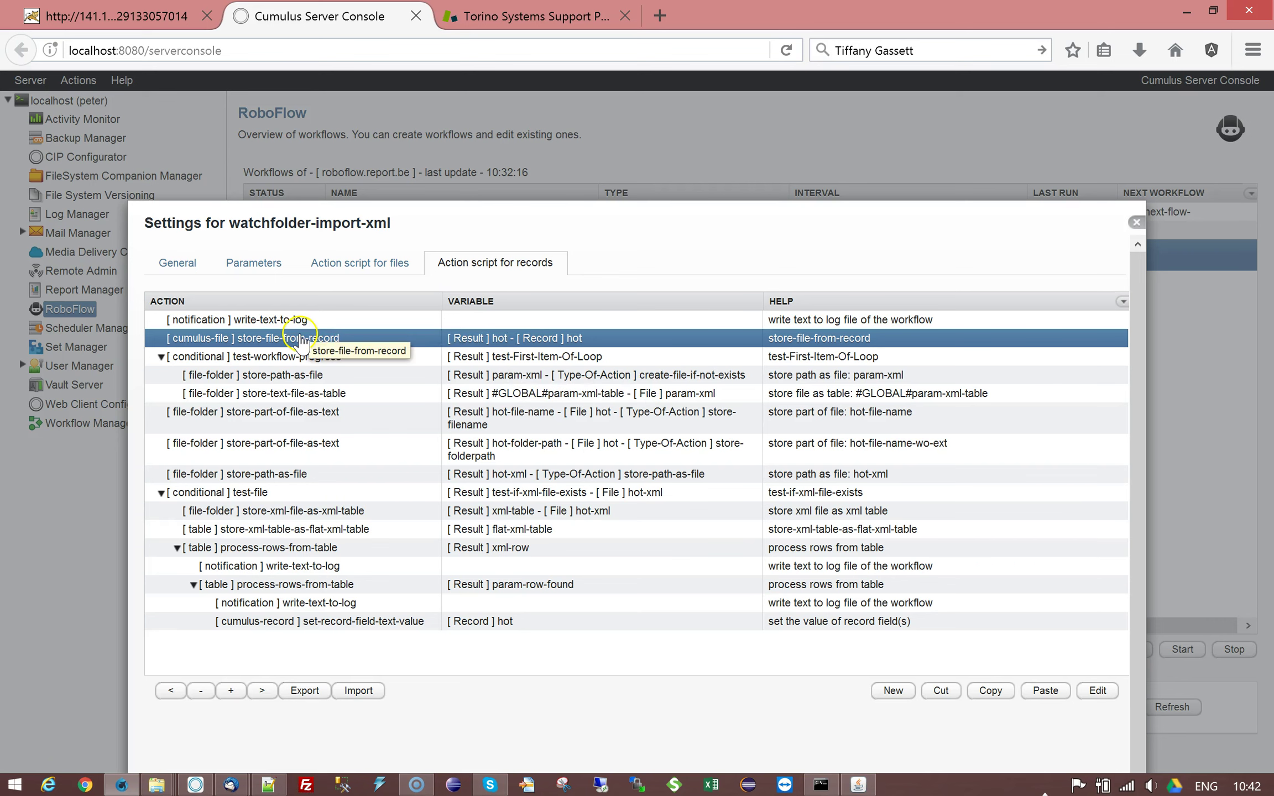
pyautogui.doubleClick(323, 338)
pyautogui.click(420, 409)
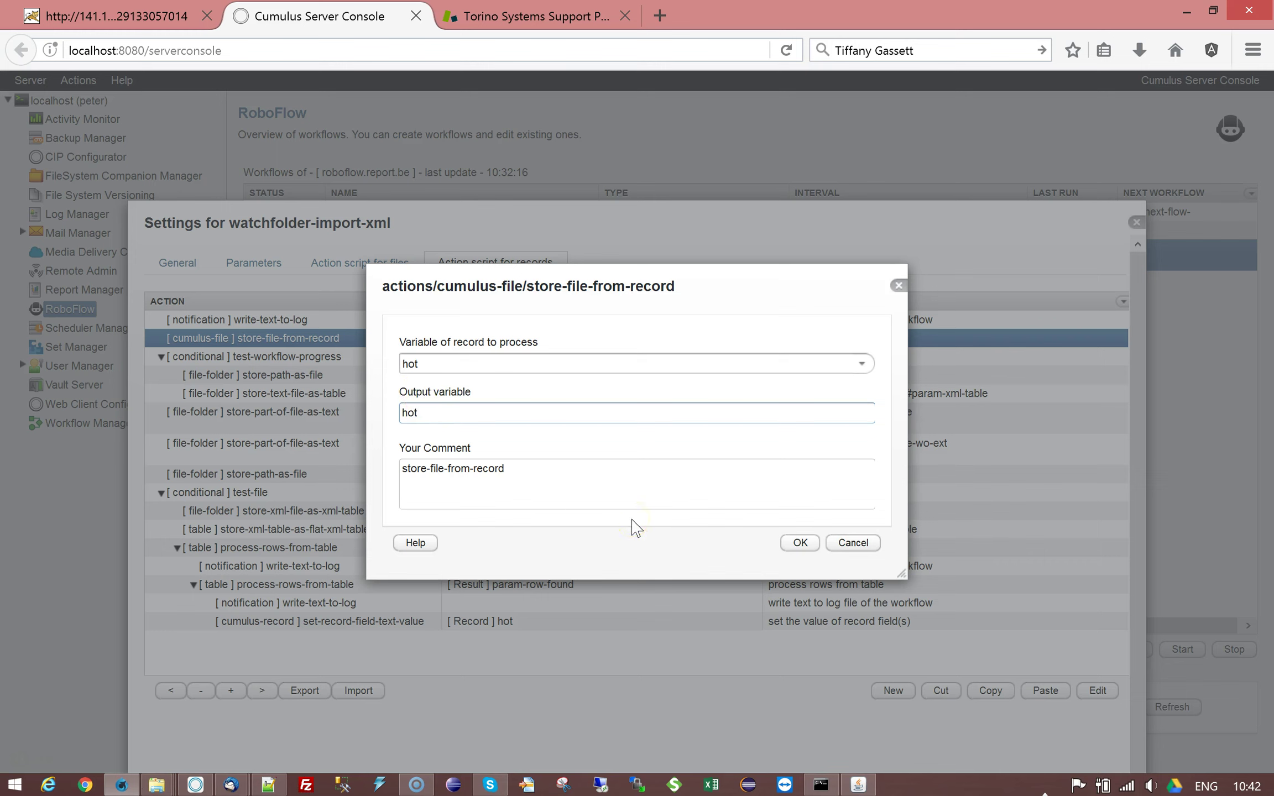
pyautogui.click(857, 544)
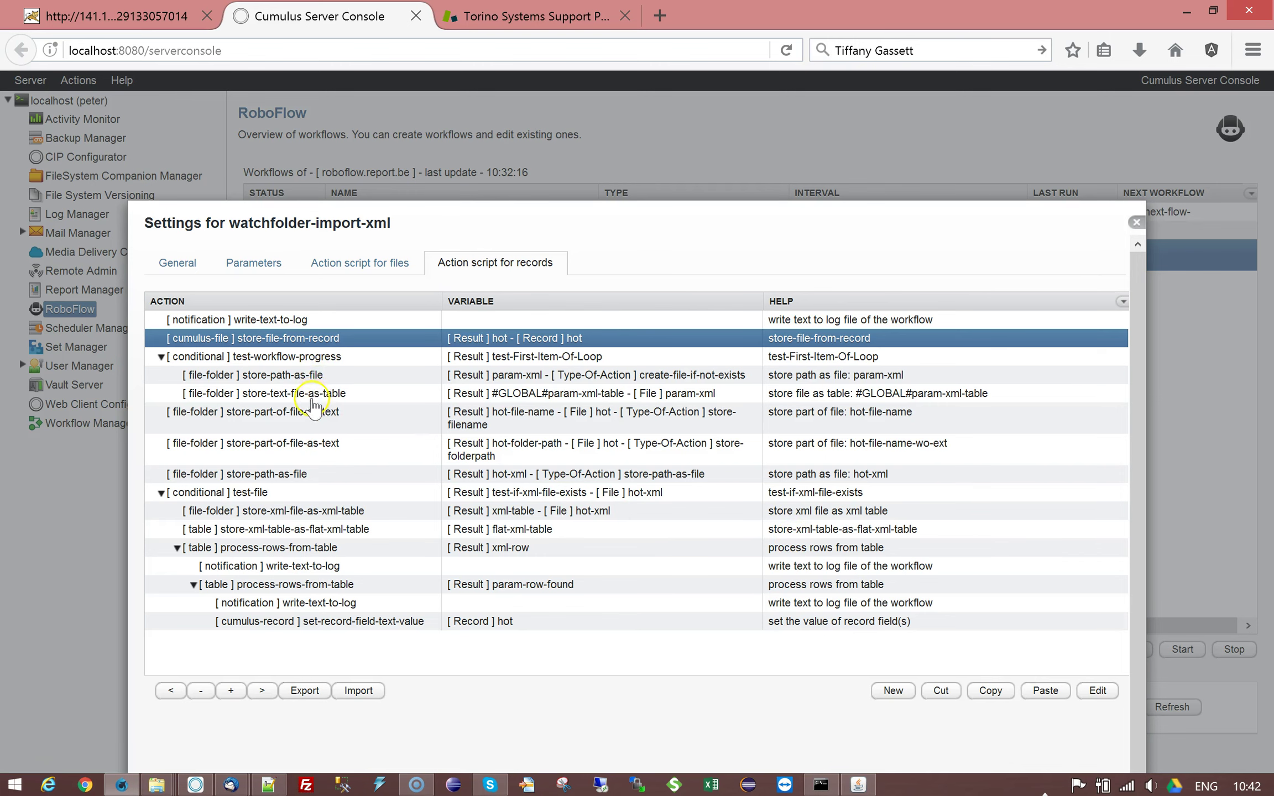
# - Examine the record script's param-xml store-path-as-file action and the hot-file-name store-part-of-file-as-text action, cancelling each
pyautogui.doubleClick(312, 374)
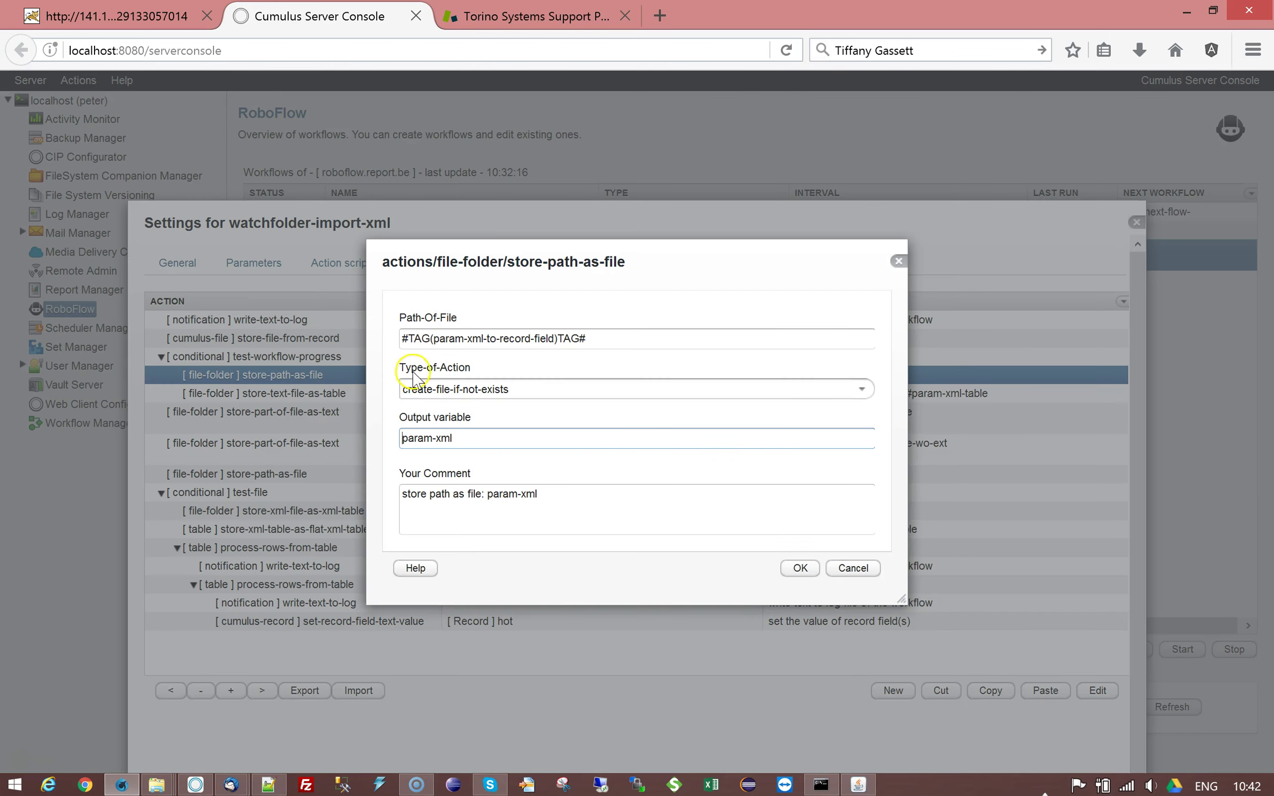
pyautogui.click(853, 568)
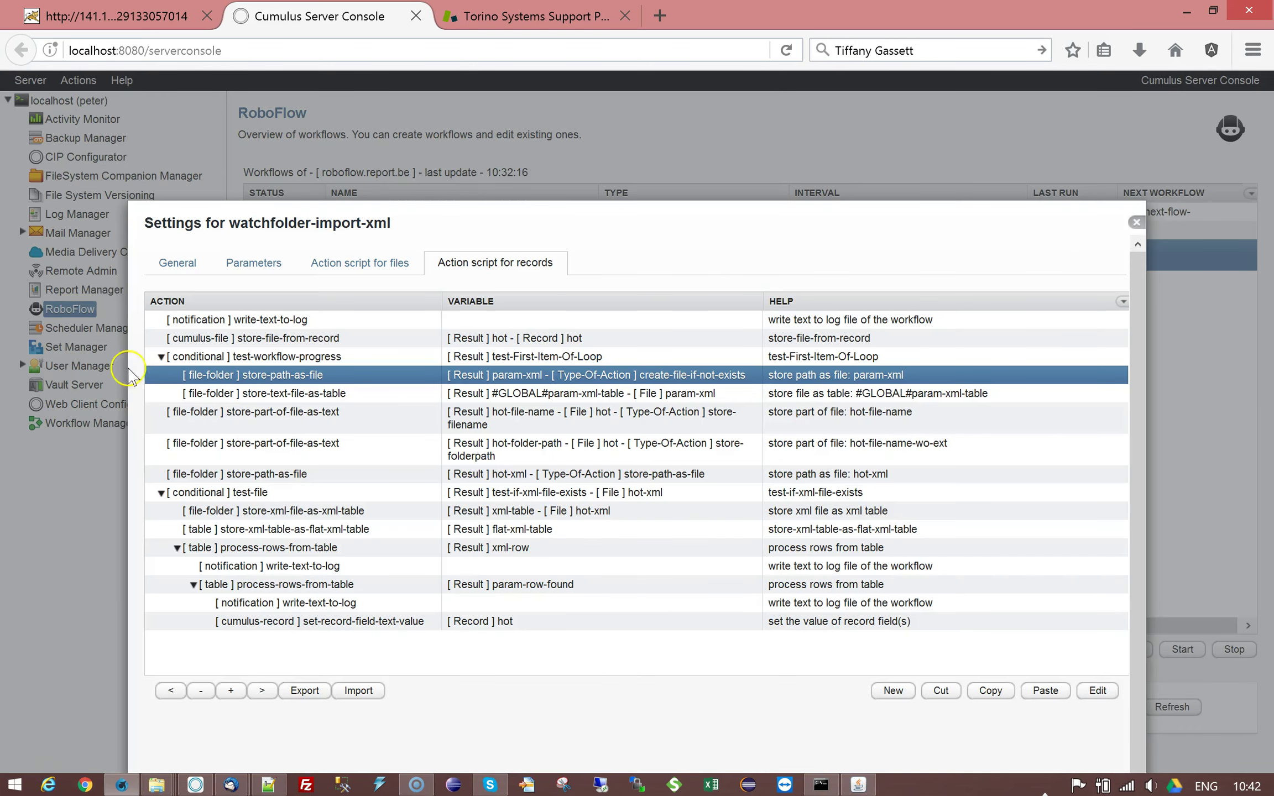
pyautogui.doubleClick(242, 416)
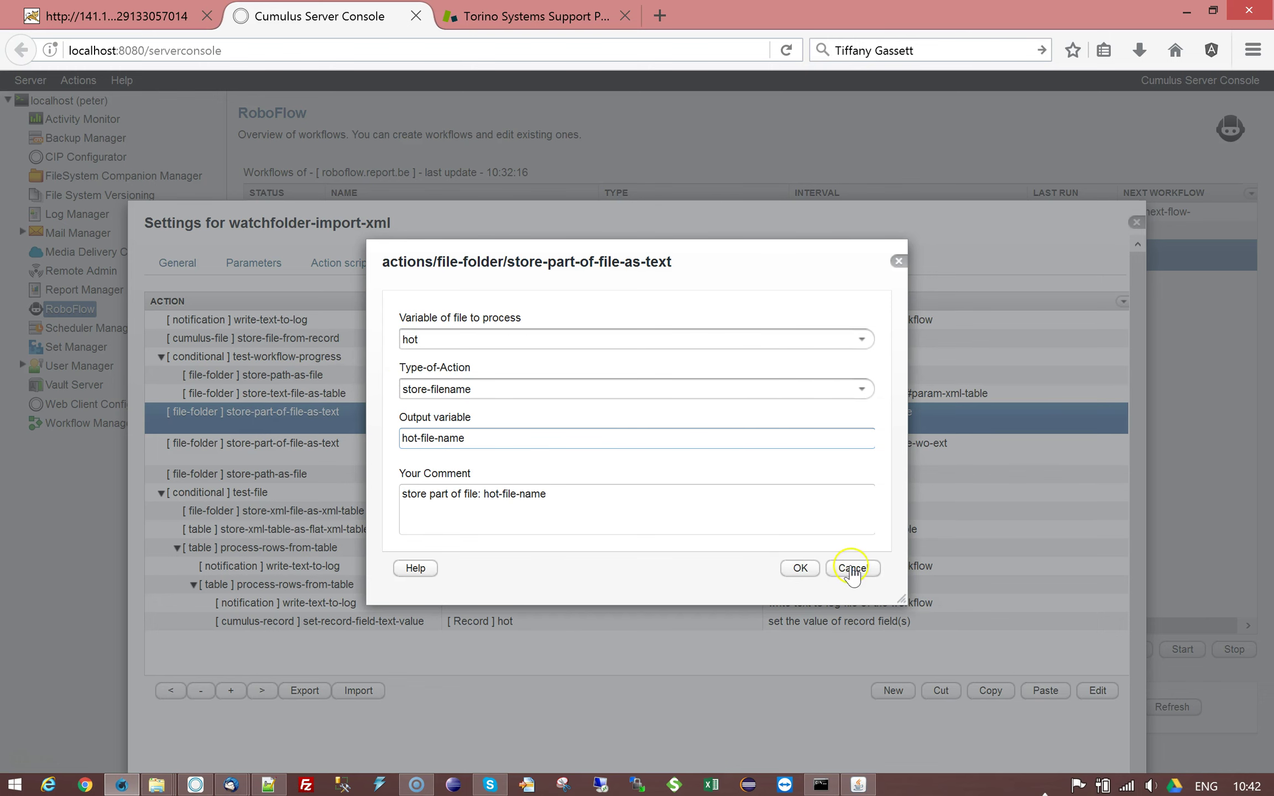
pyautogui.click(852, 568)
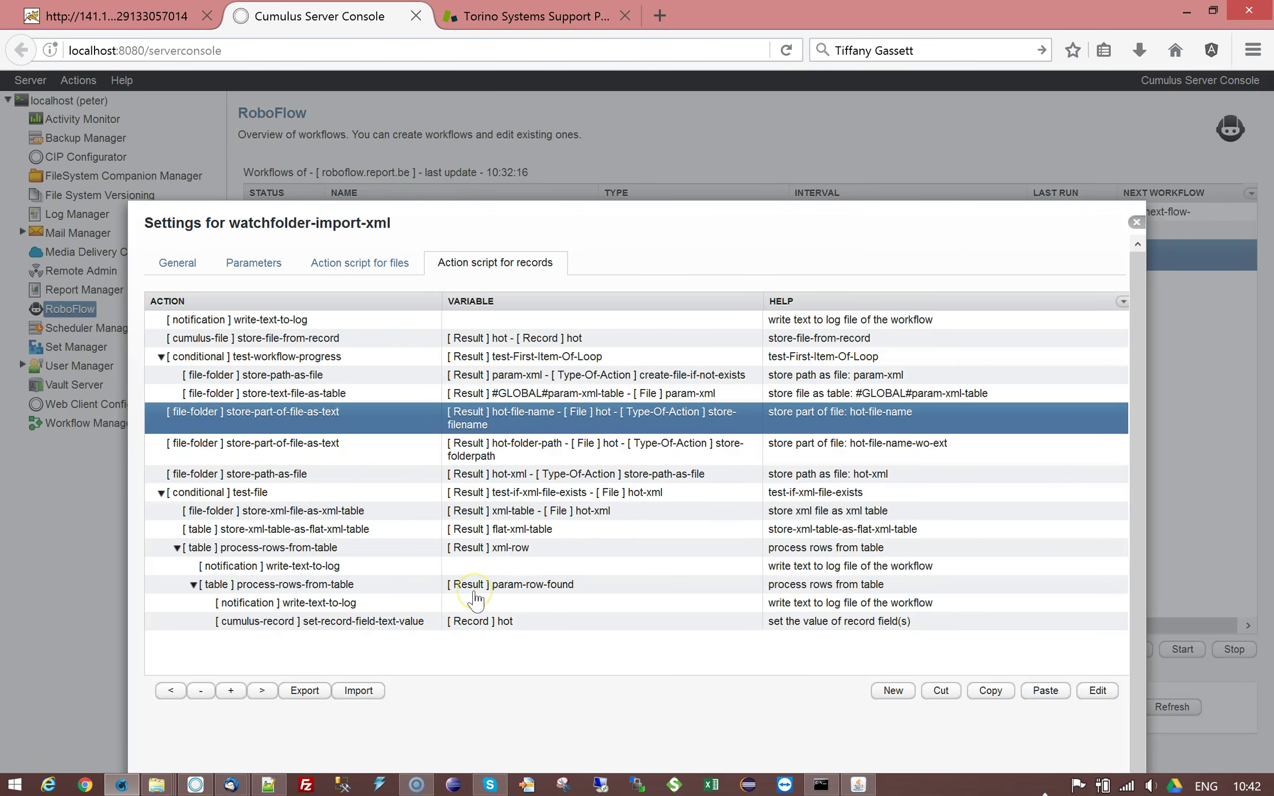
# - Save the watchfolder-import-xml workflow settings and select that workflow in the RoboFlow overview
pyautogui.moveTo(478, 221); pyautogui.dragTo(420, 131)
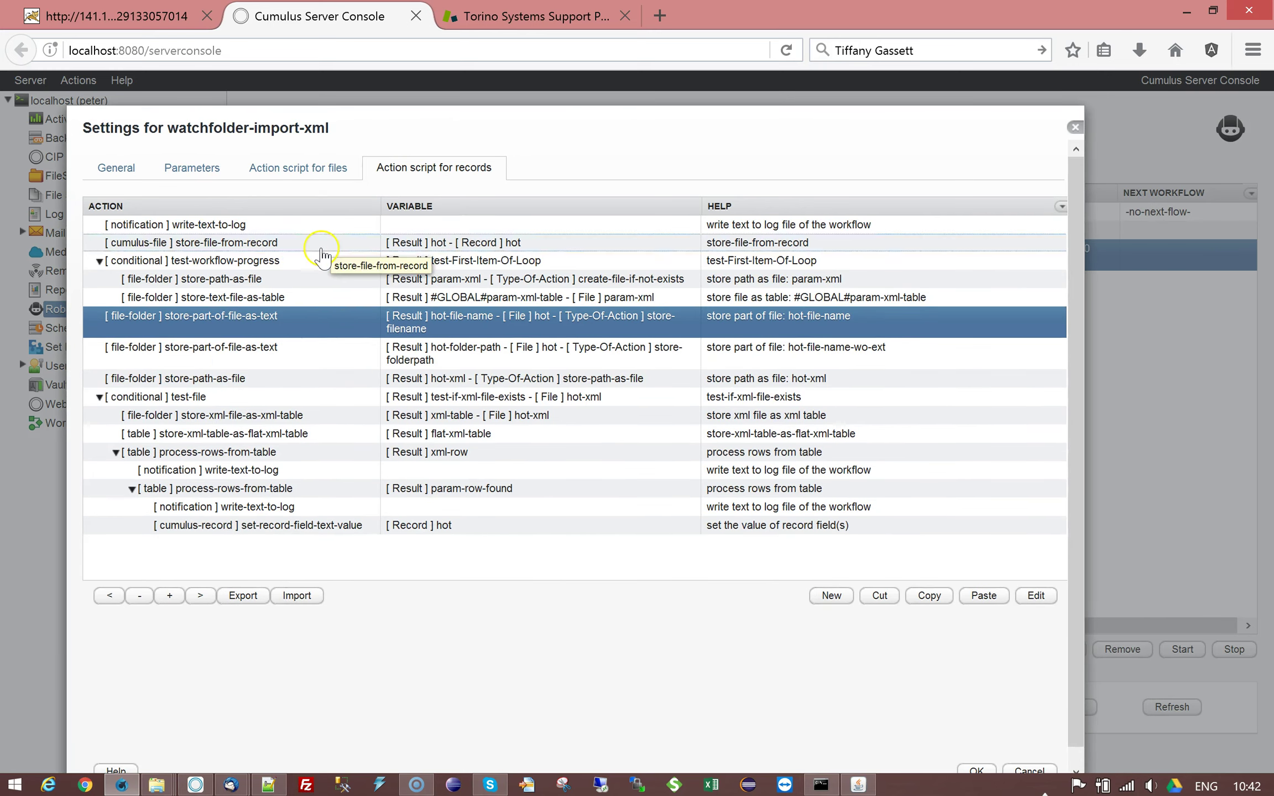
pyautogui.click(319, 248)
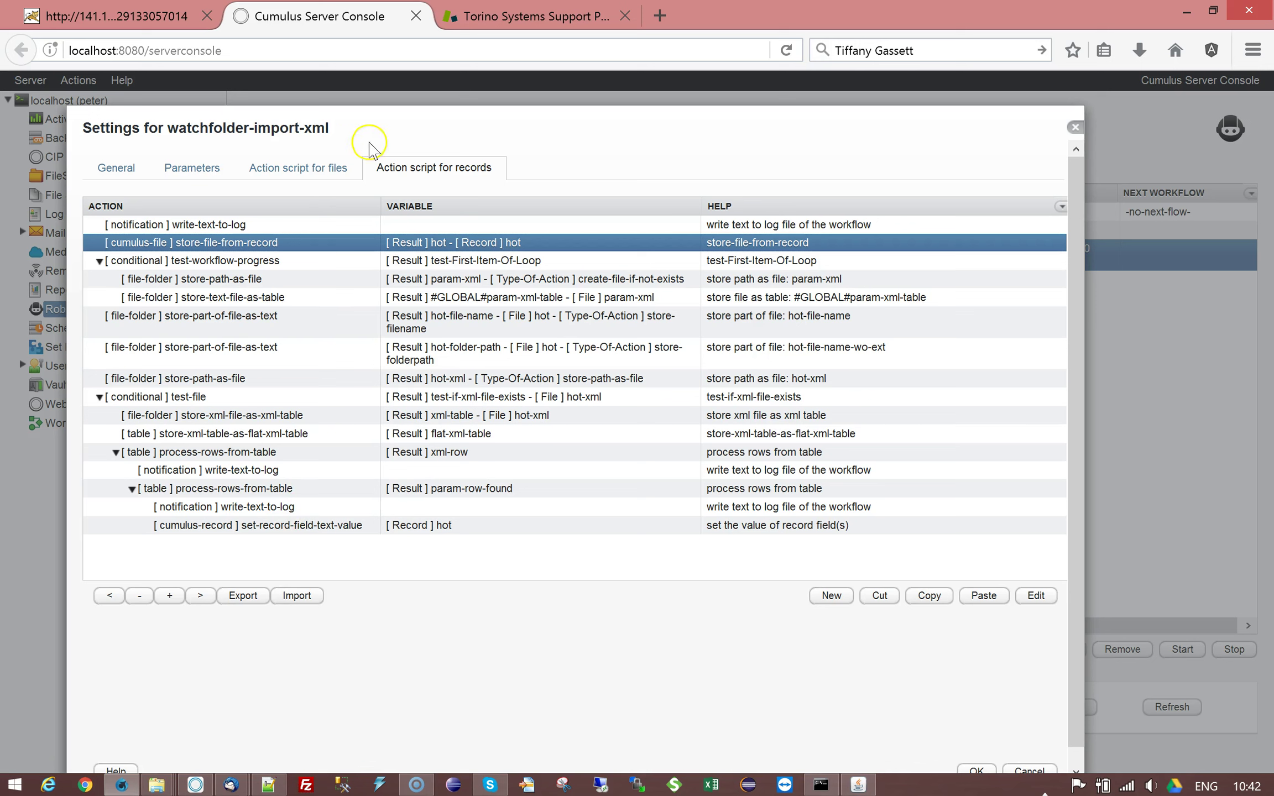
pyautogui.moveTo(352, 128); pyautogui.dragTo(347, 99)
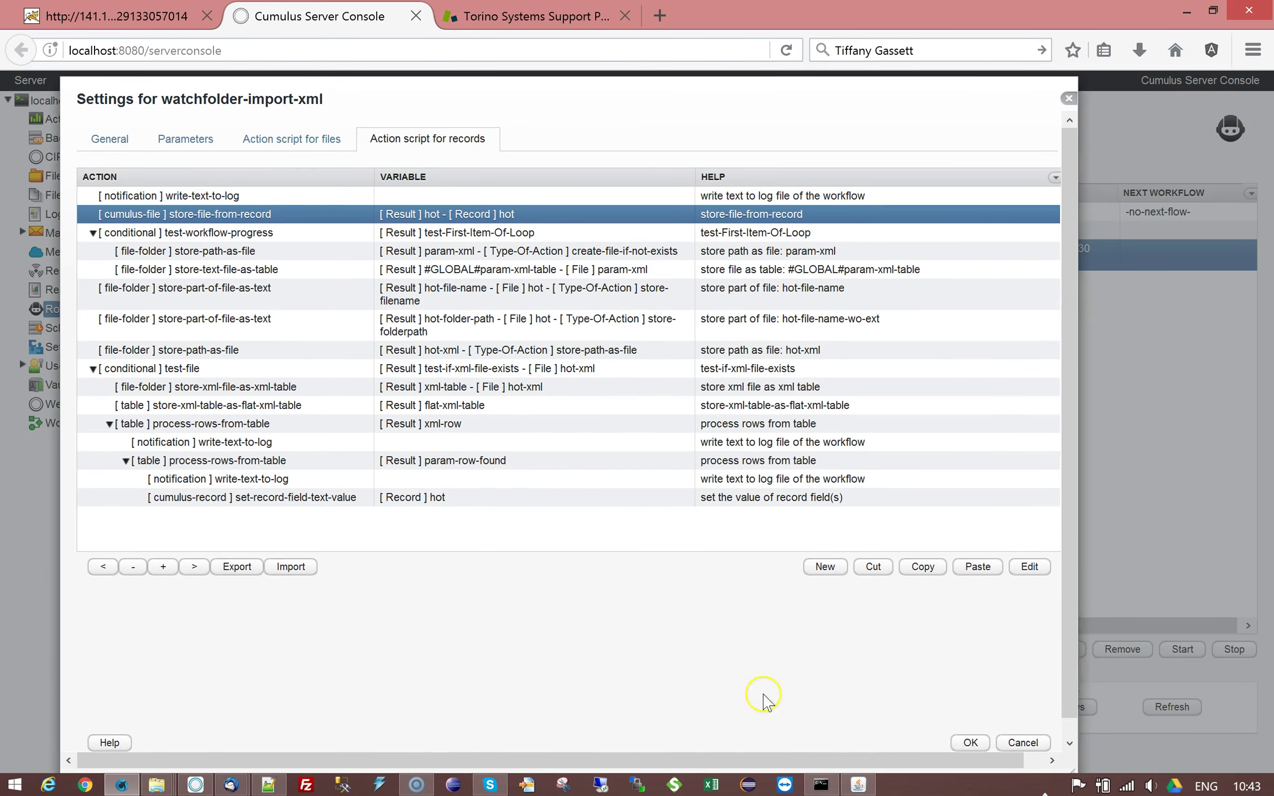
pyautogui.click(205, 144)
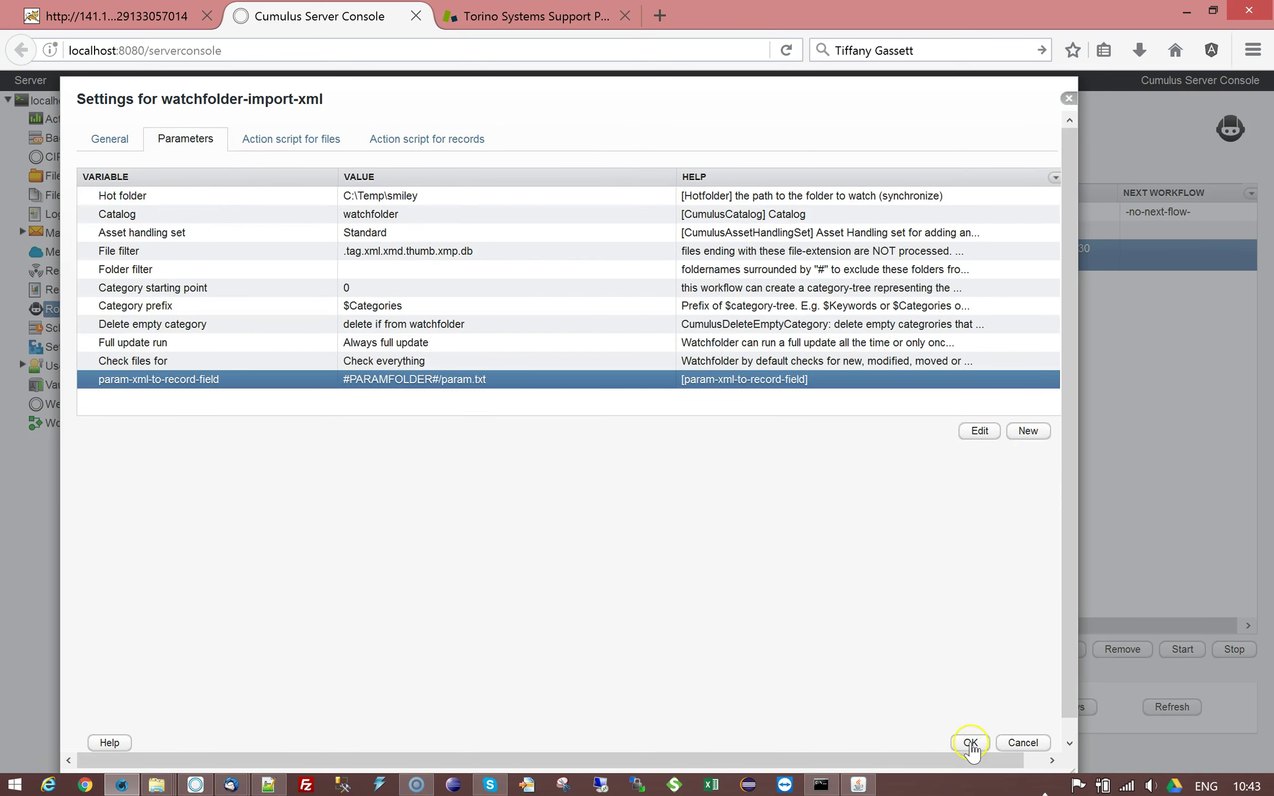
pyautogui.click(970, 744)
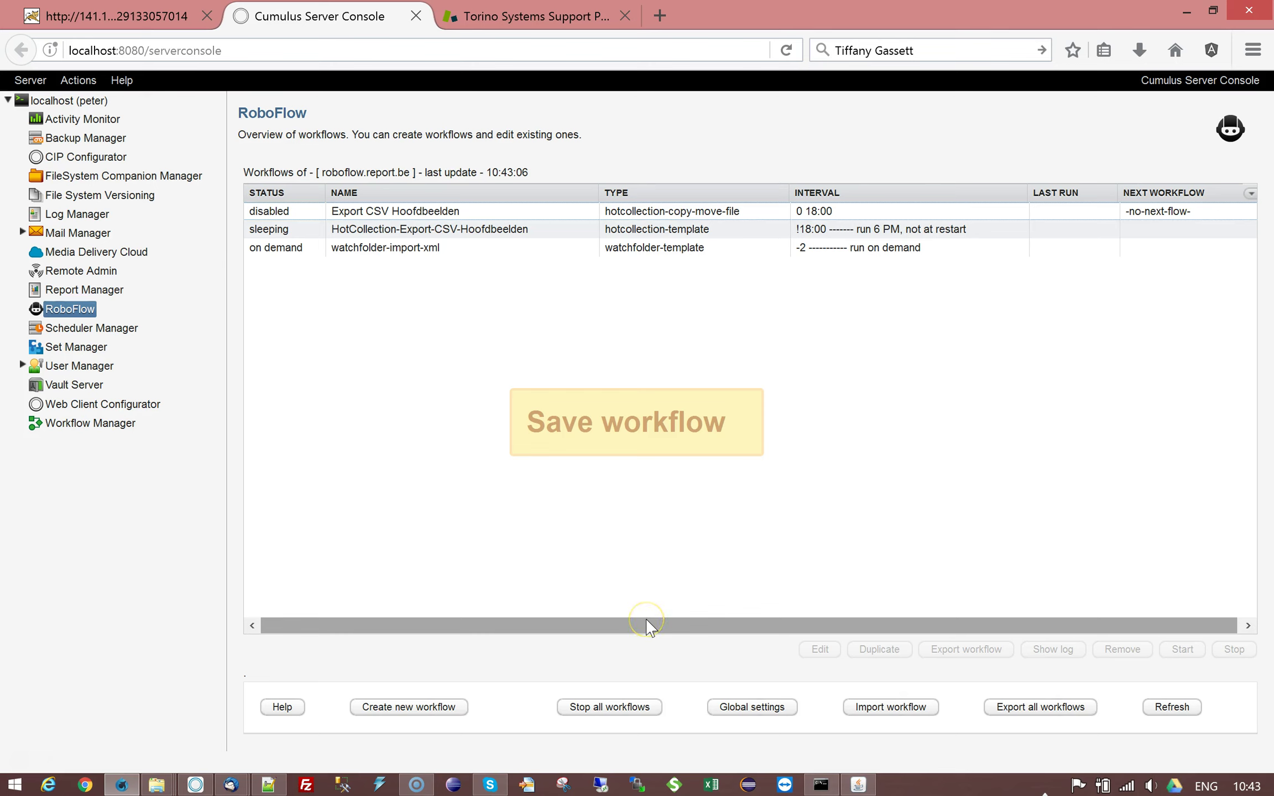
pyautogui.click(441, 247)
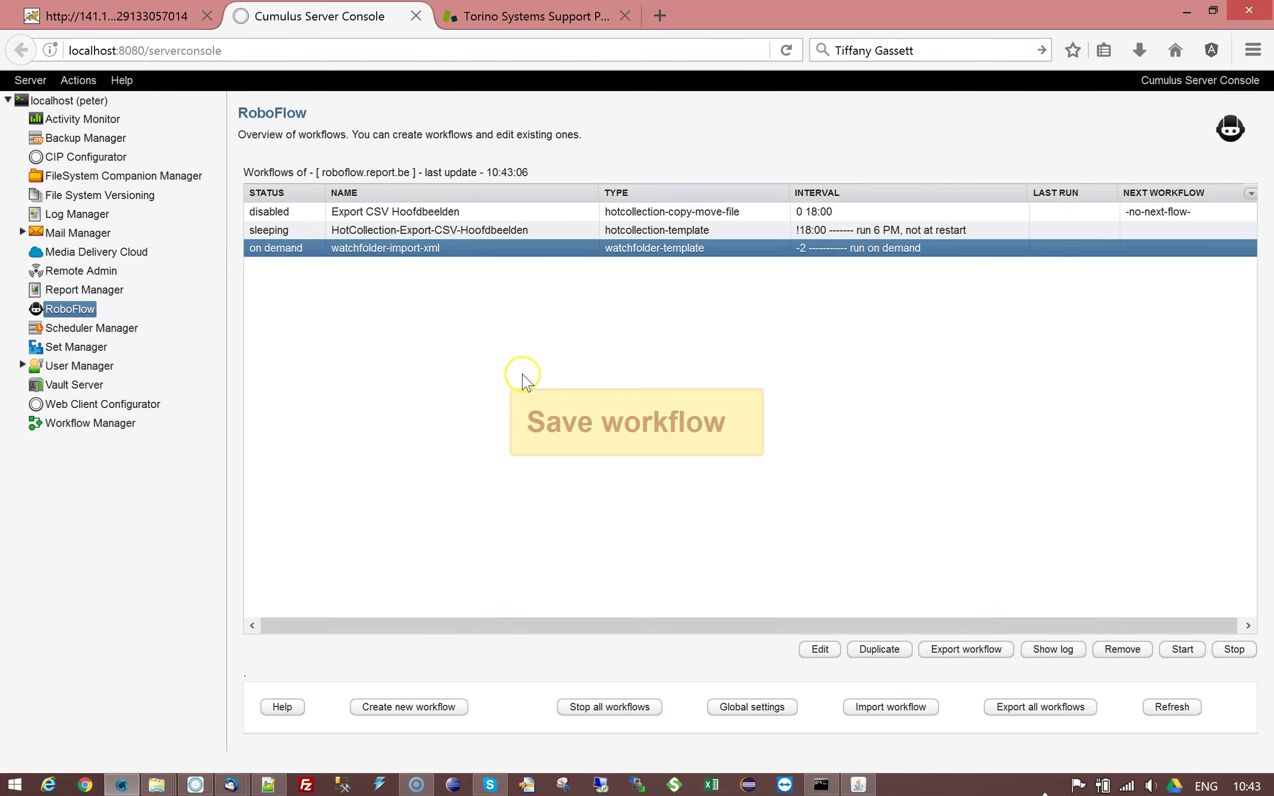